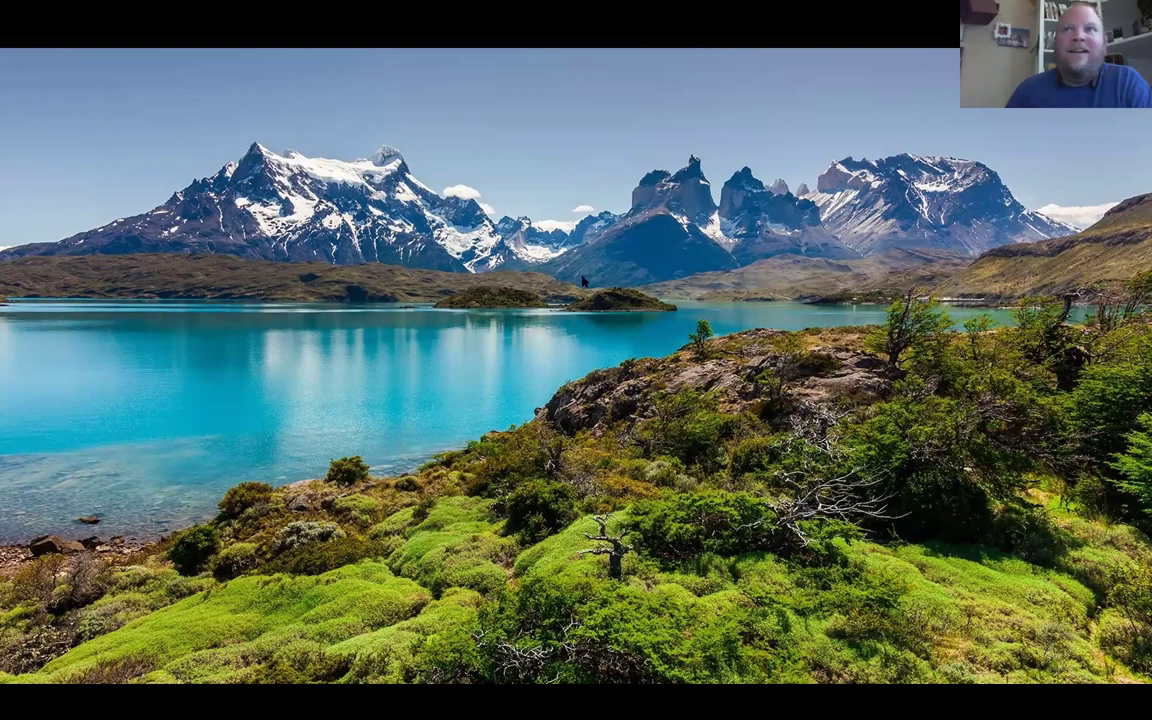
# Switch to the Nextiva App and reposition its window over the portal dashboard
pyautogui.hotkey('alt', 'Tab')
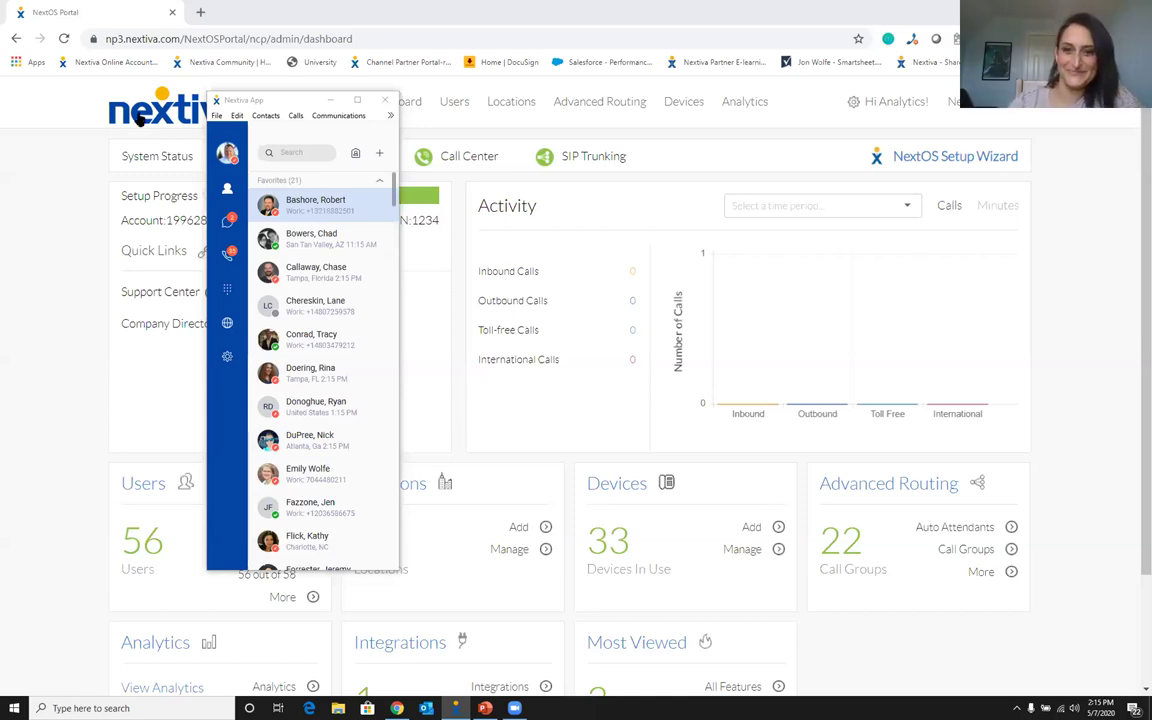
pyautogui.click(238, 104)
pyautogui.moveTo(238, 104); pyautogui.dragTo(201, 77)
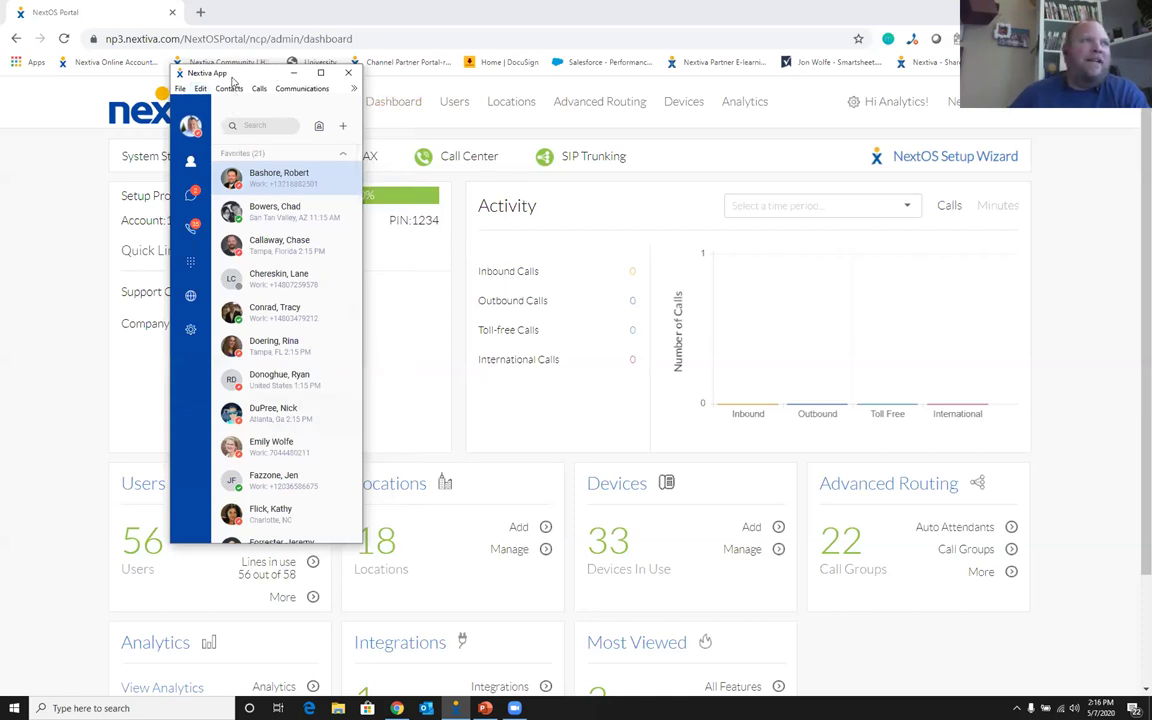
pyautogui.moveTo(208, 70); pyautogui.dragTo(215, 73)
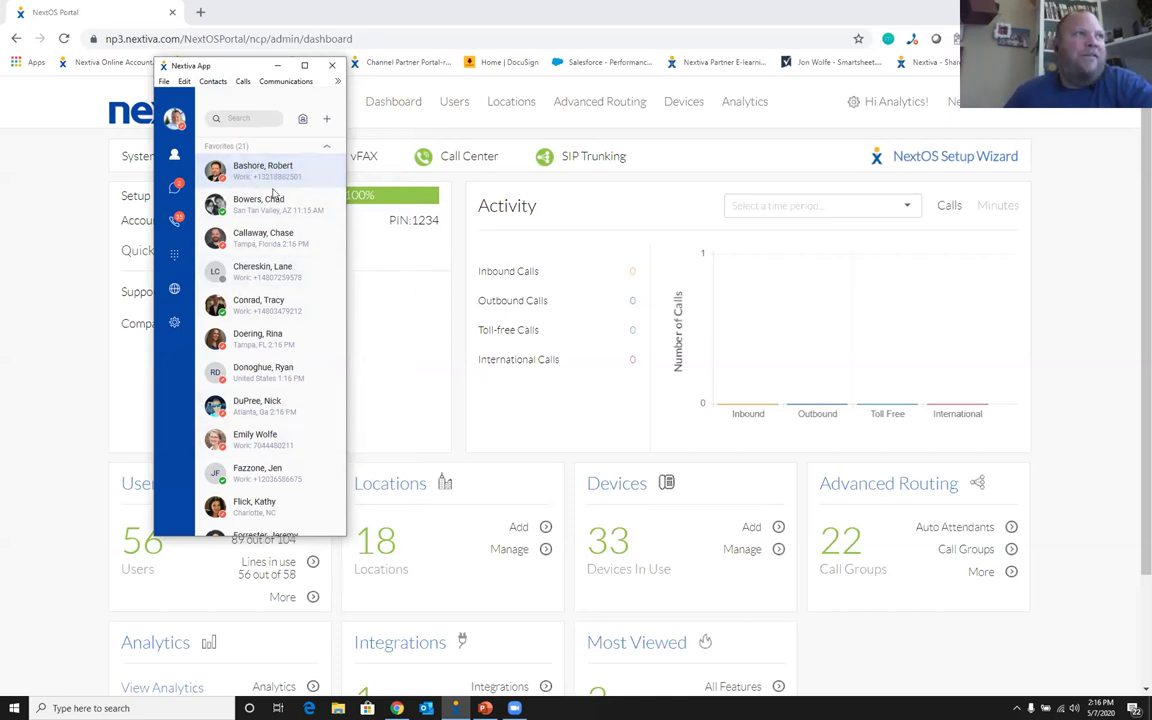
# Look through the Favorites contacts down to the start of My Contacts, and collapse and re-expand the Favorites group
pyautogui.scroll(-1, 272, 199)
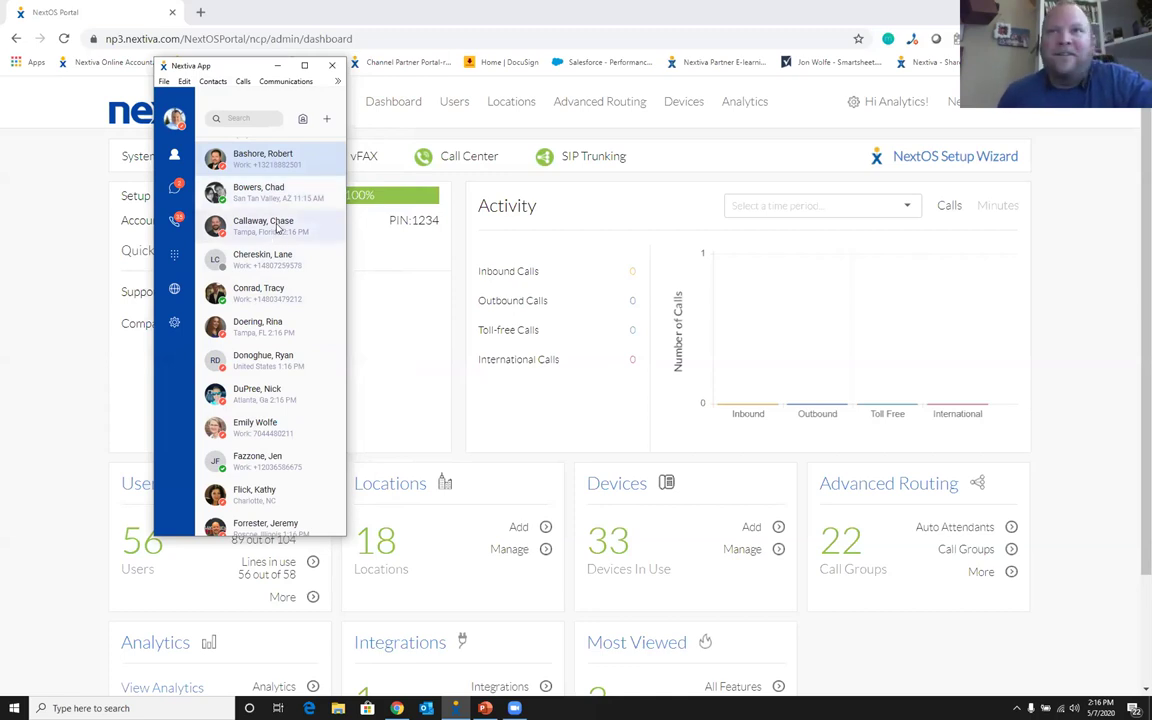
pyautogui.scroll(-1, 277, 228)
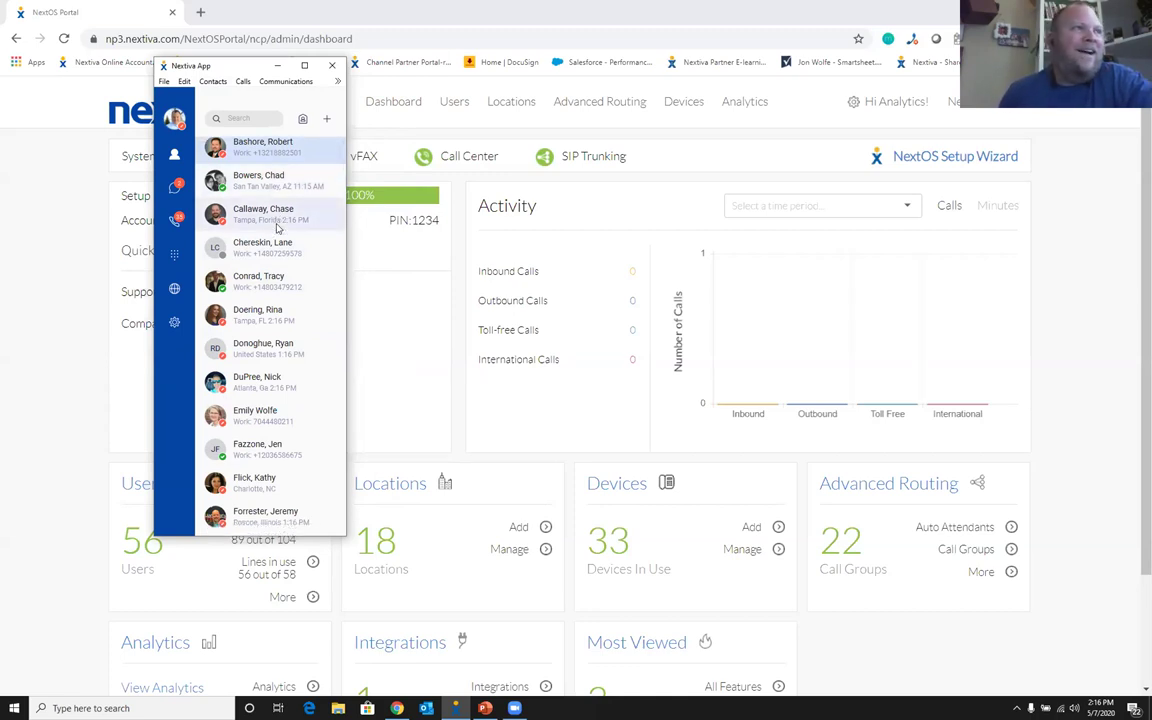
pyautogui.scroll(-3, 277, 228)
pyautogui.scroll(-1, 274, 240)
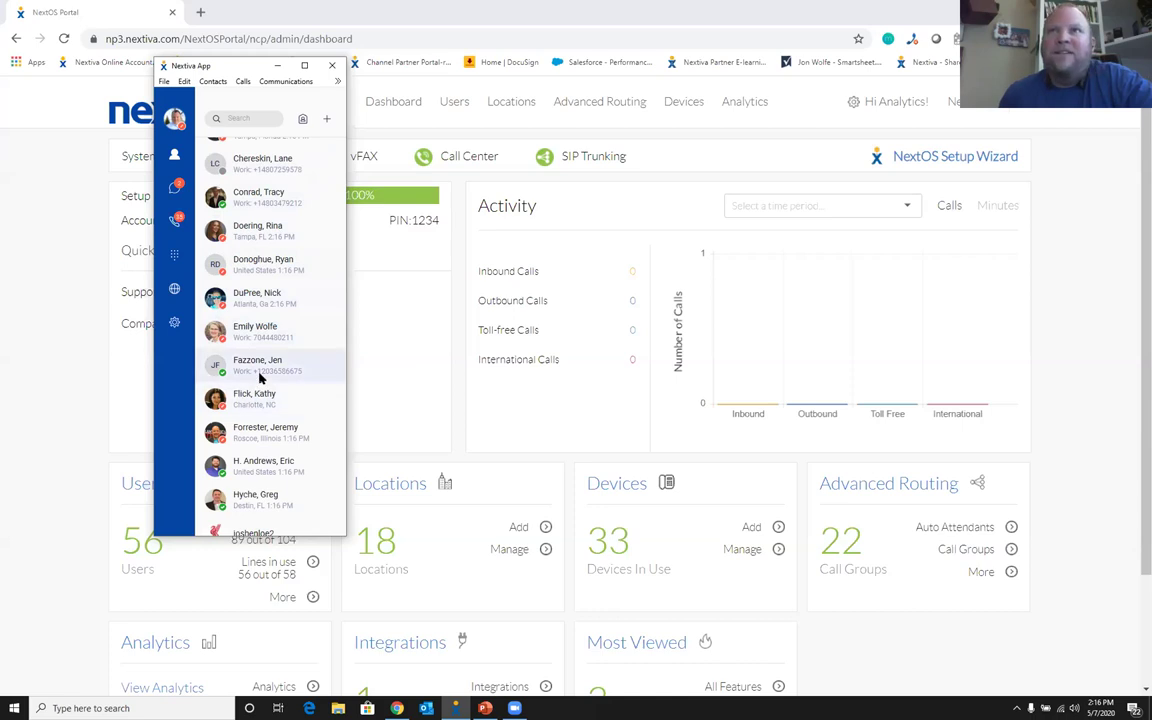
pyautogui.scroll(-5, 260, 375)
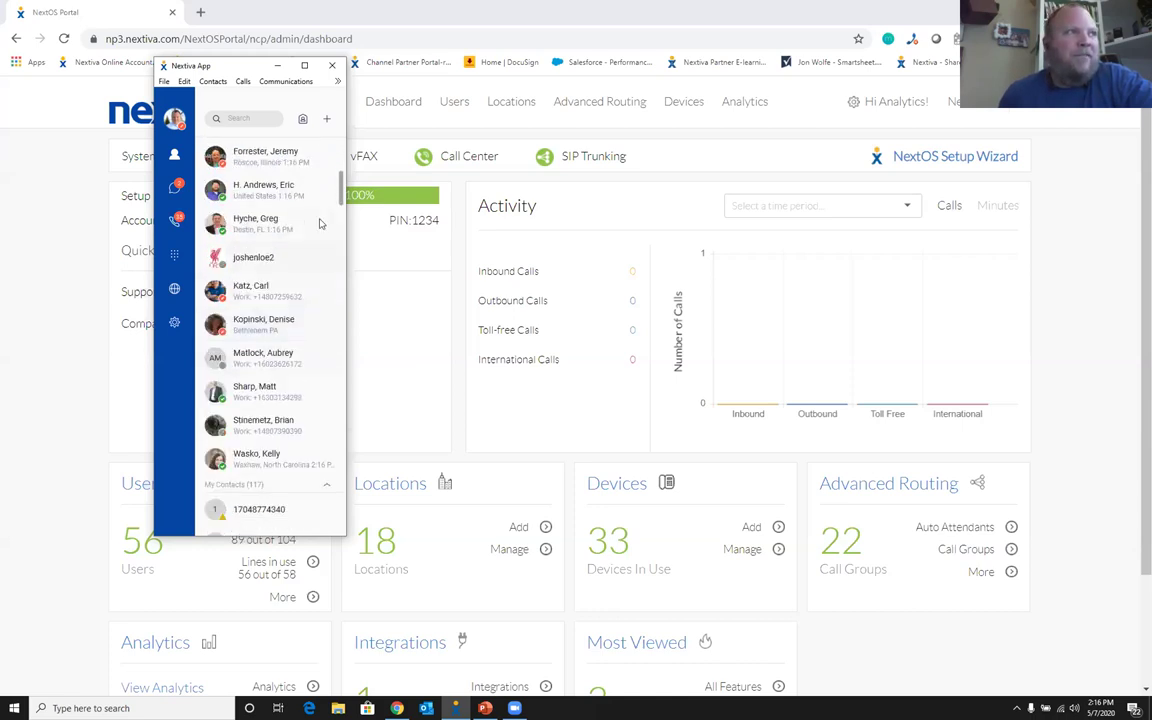
pyautogui.moveTo(338, 195); pyautogui.dragTo(337, 152)
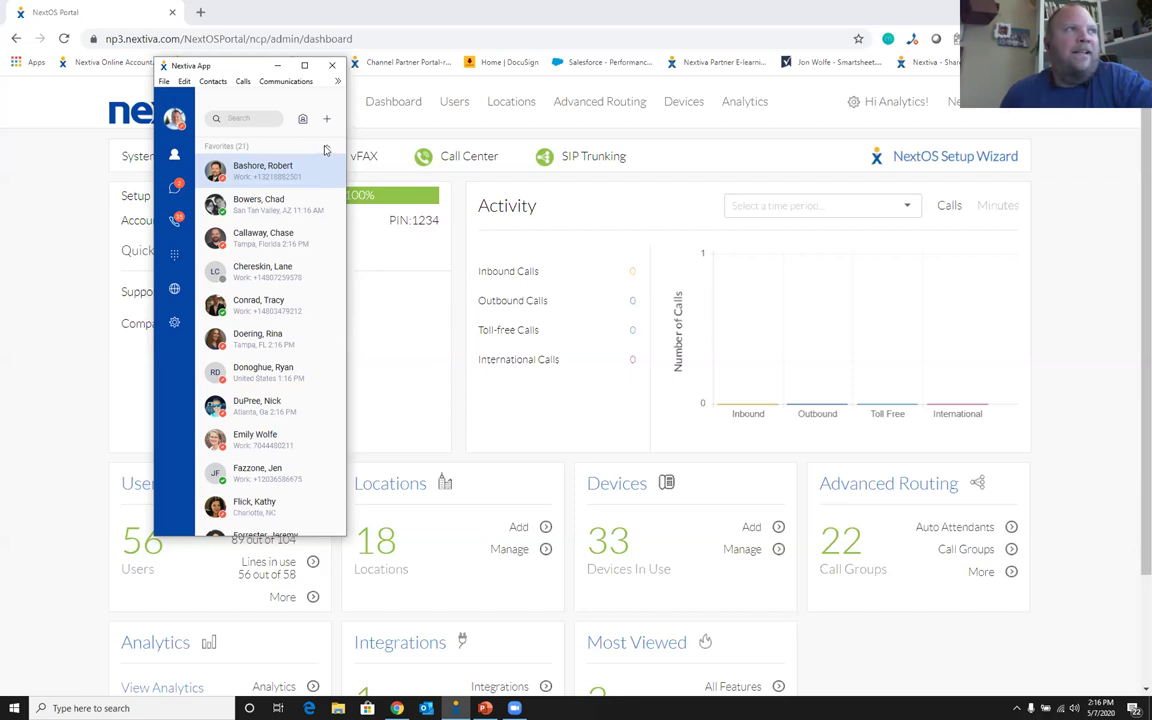
pyautogui.click(325, 150)
pyautogui.click(325, 150)
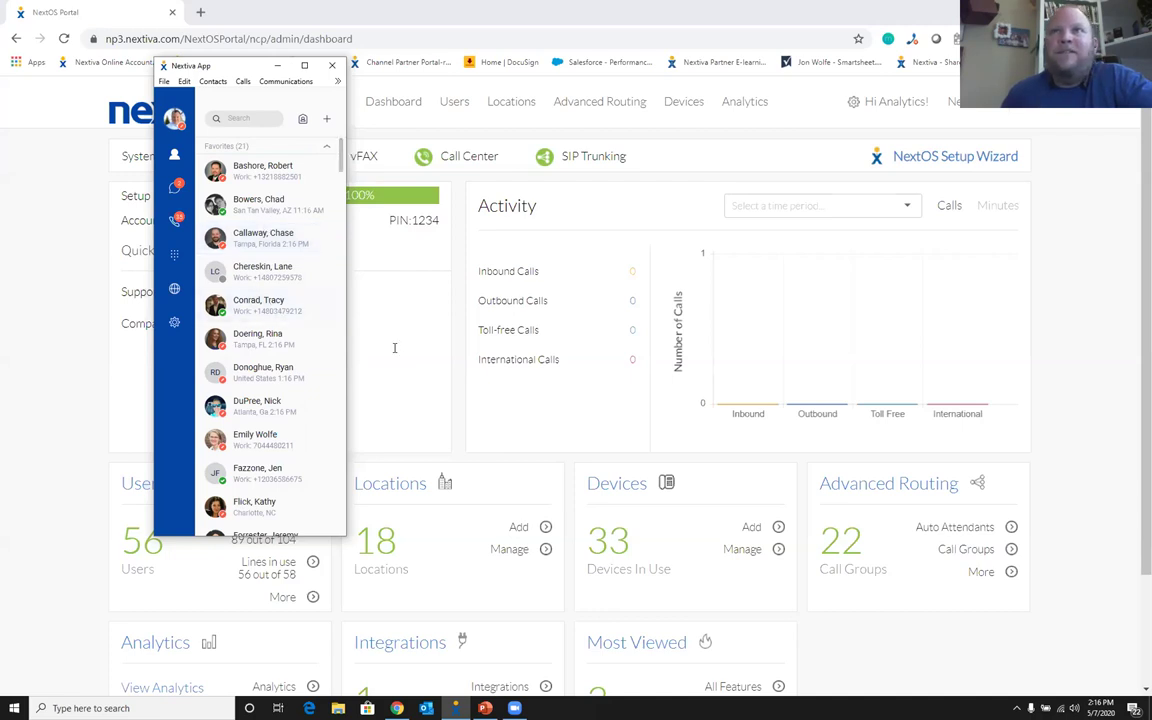
# Review the communication and profile options available for the first favorite contact, including its video call numbers
pyautogui.rightClick(245, 176)
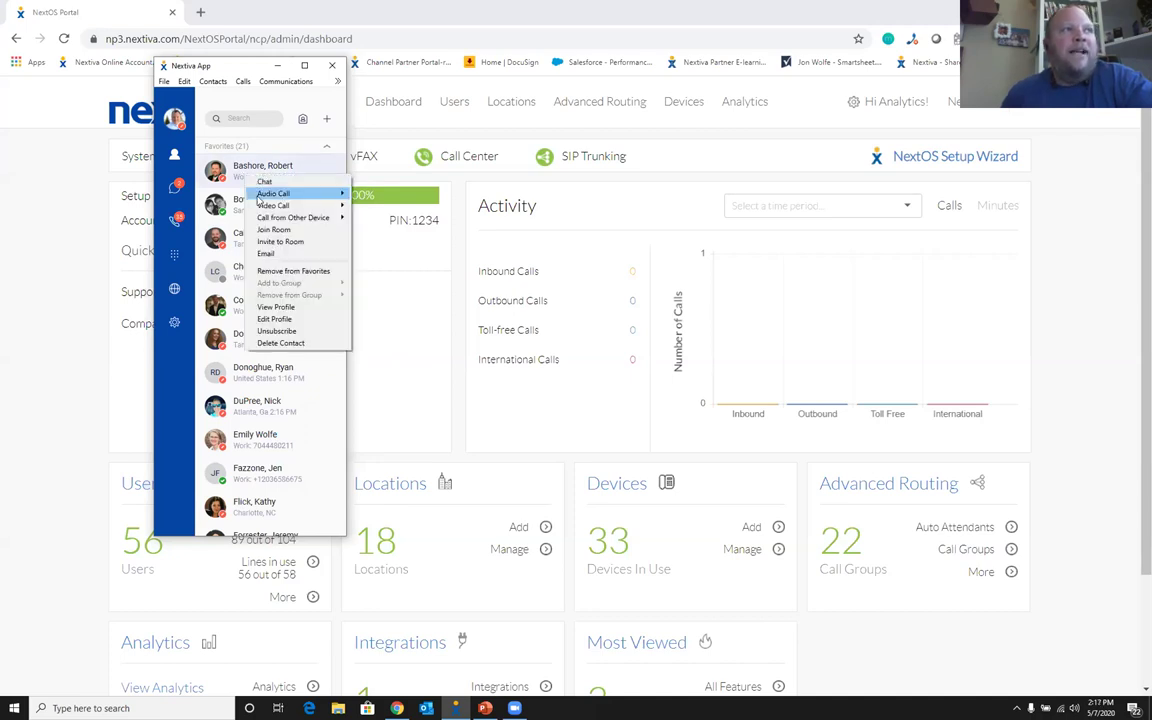
pyautogui.moveTo(262, 220)
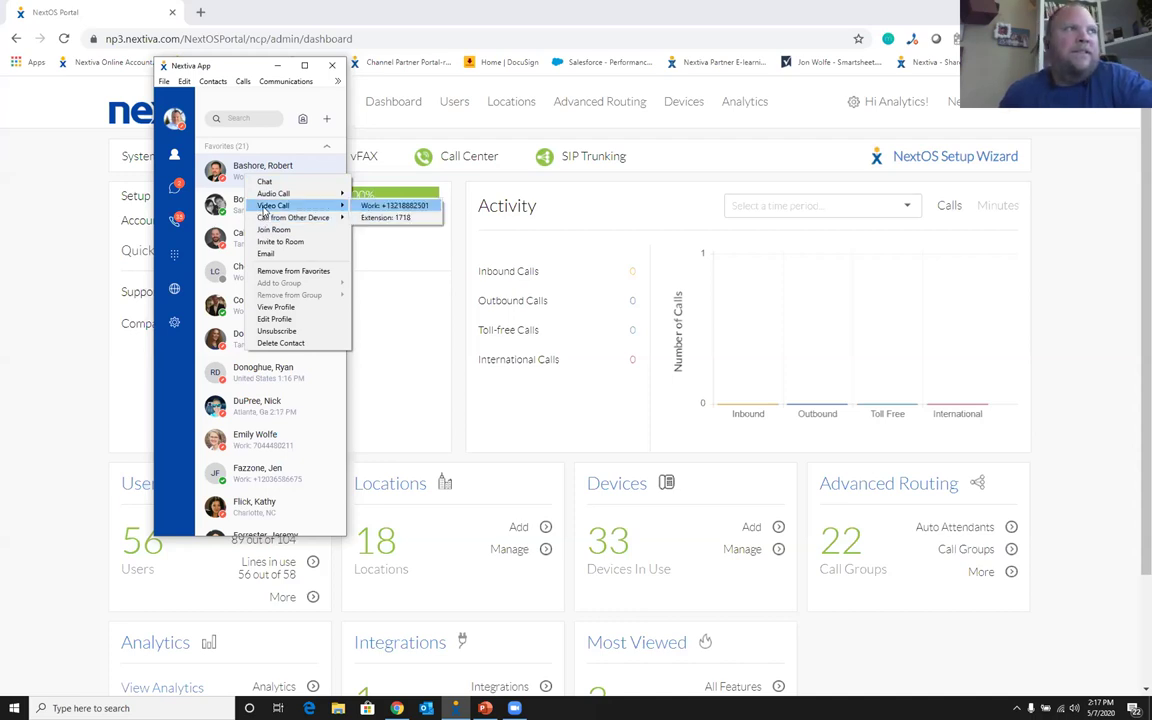
pyautogui.click(265, 165)
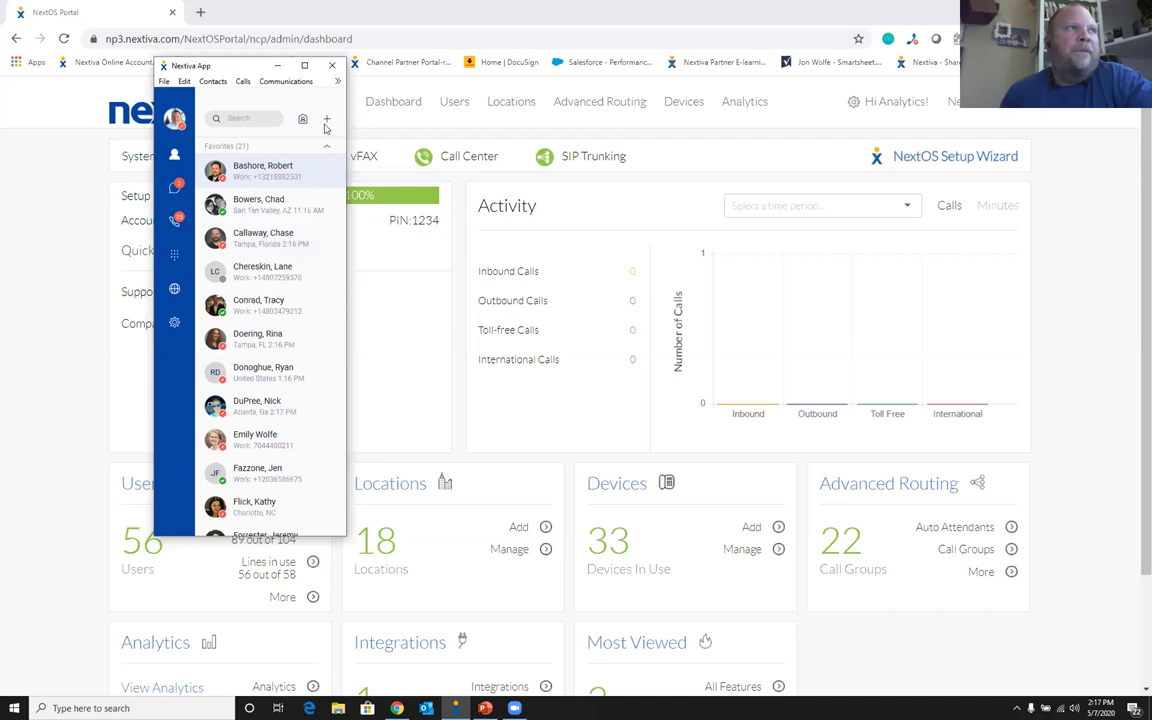
pyautogui.rightClick(300, 171)
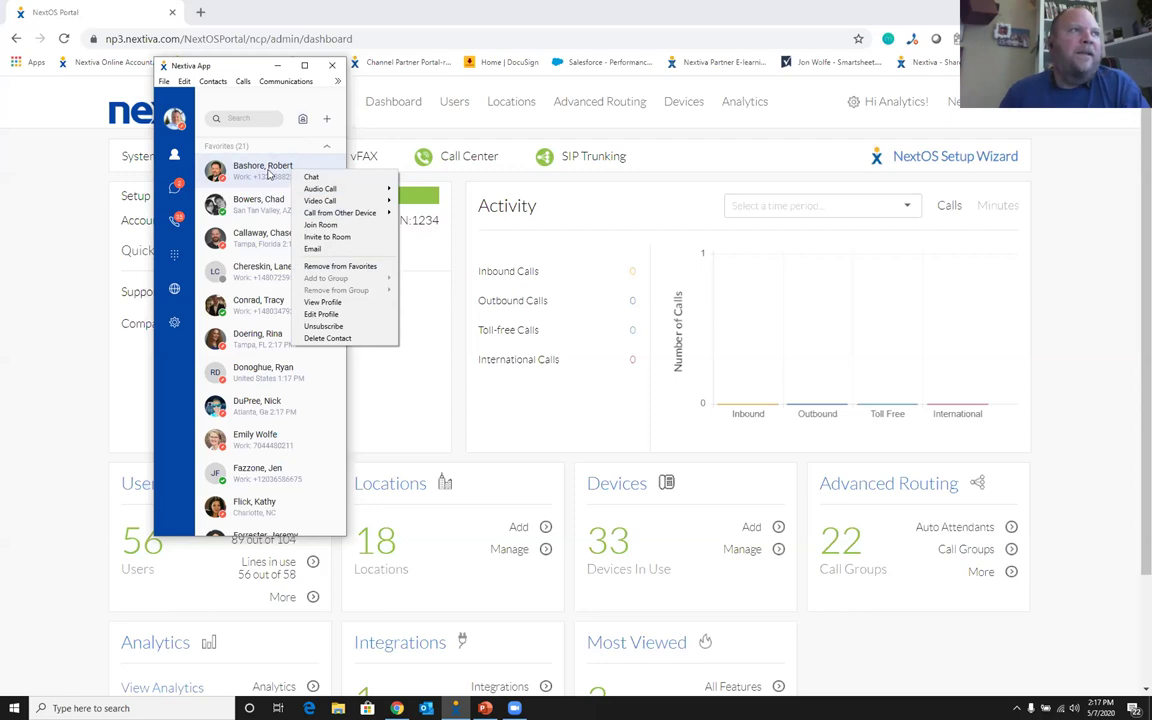
# Open My Room and try to add the first seven favorites as participants and email the meeting invitation
pyautogui.click(303, 120)
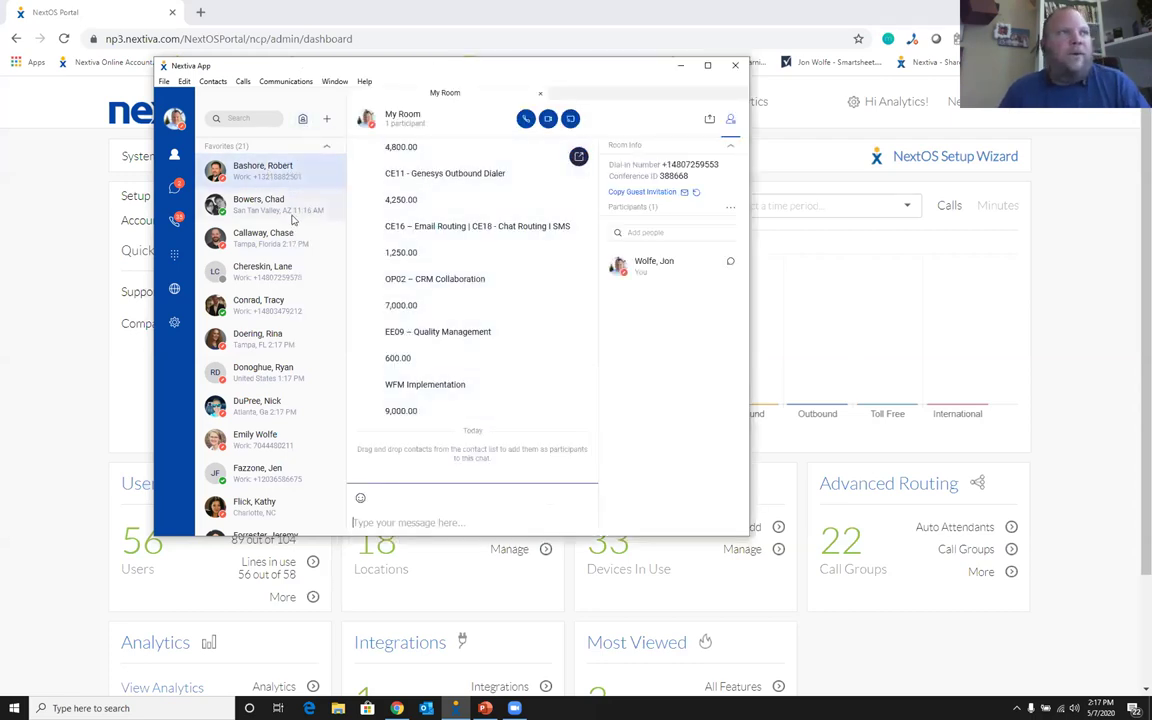
pyautogui.keyDown('shift'); pyautogui.click(270, 357); pyautogui.keyUp('shift')
pyautogui.moveTo(250, 285); pyautogui.dragTo(634, 272)
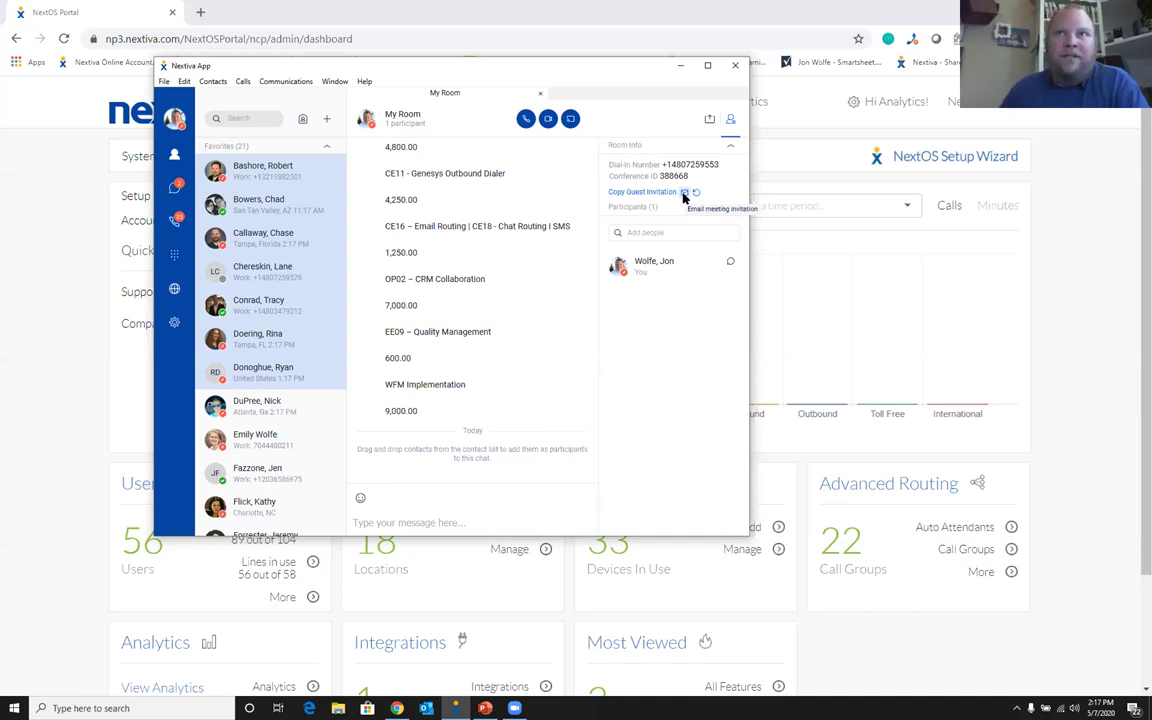
pyautogui.click(684, 193)
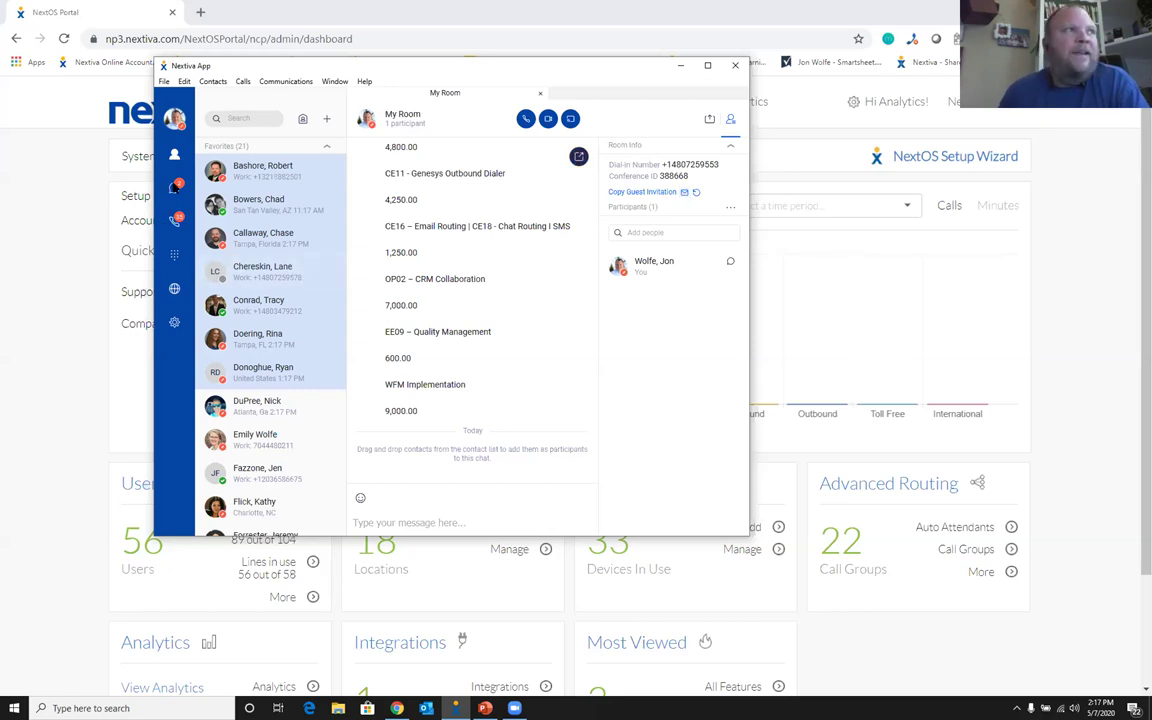
# Look through the app's chat conversations, recent calls, voicemail list and dial pad
pyautogui.click(175, 194)
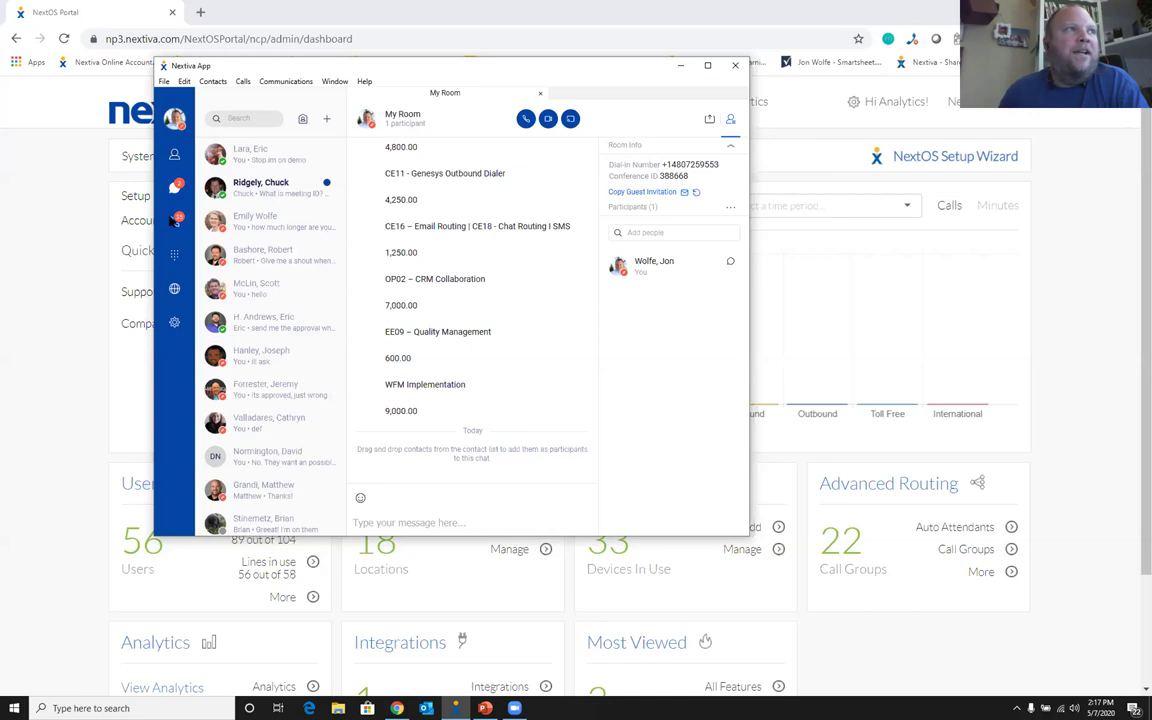
pyautogui.click(174, 221)
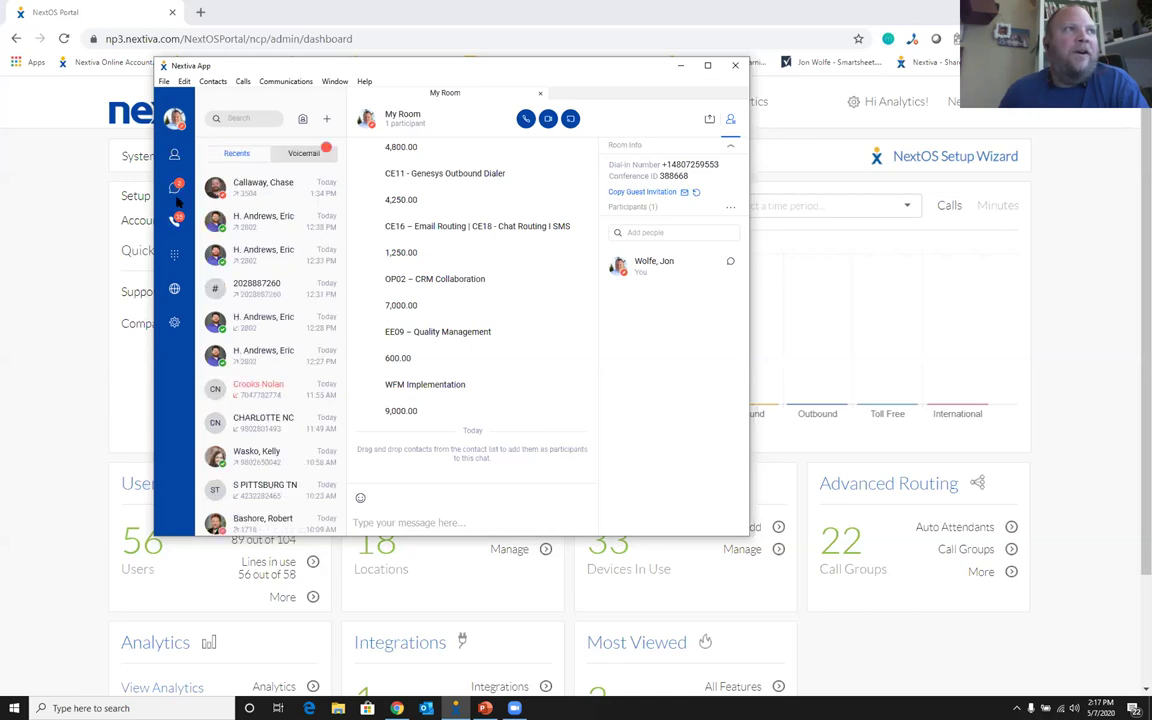
pyautogui.click(312, 156)
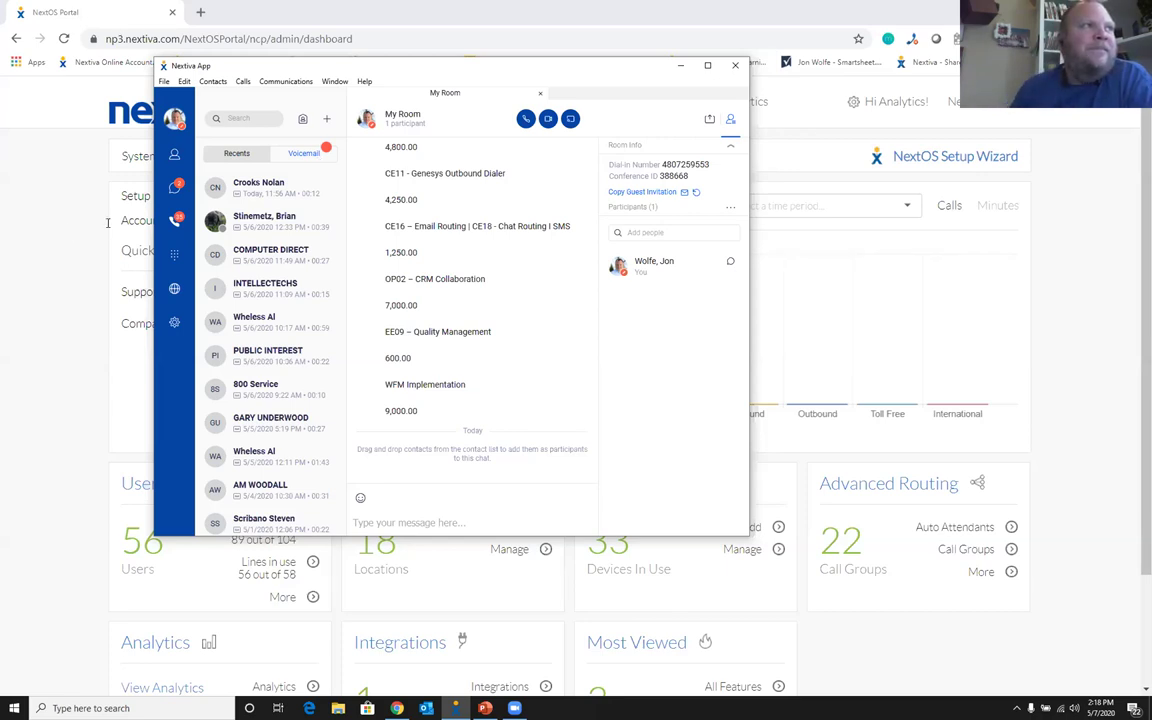
pyautogui.click(174, 258)
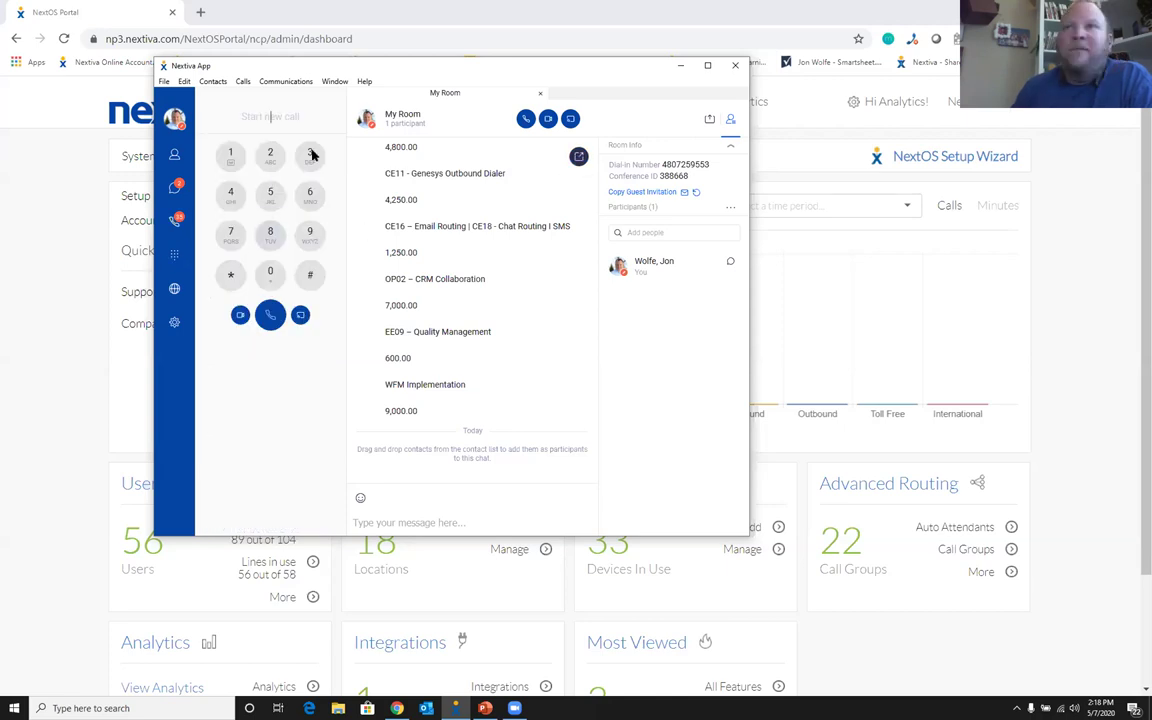
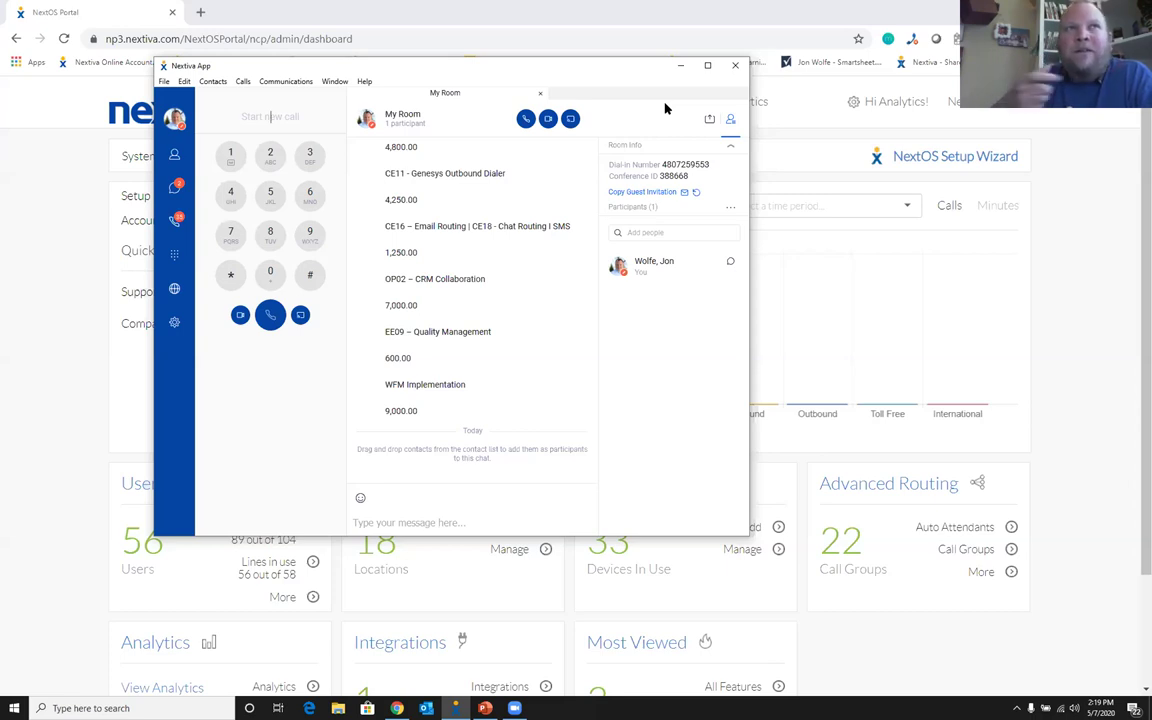
# Minimize the Nextiva App and open the Report section of Nextiva Analytics from the portal dashboard
pyautogui.click(681, 67)
pyautogui.click(740, 102)
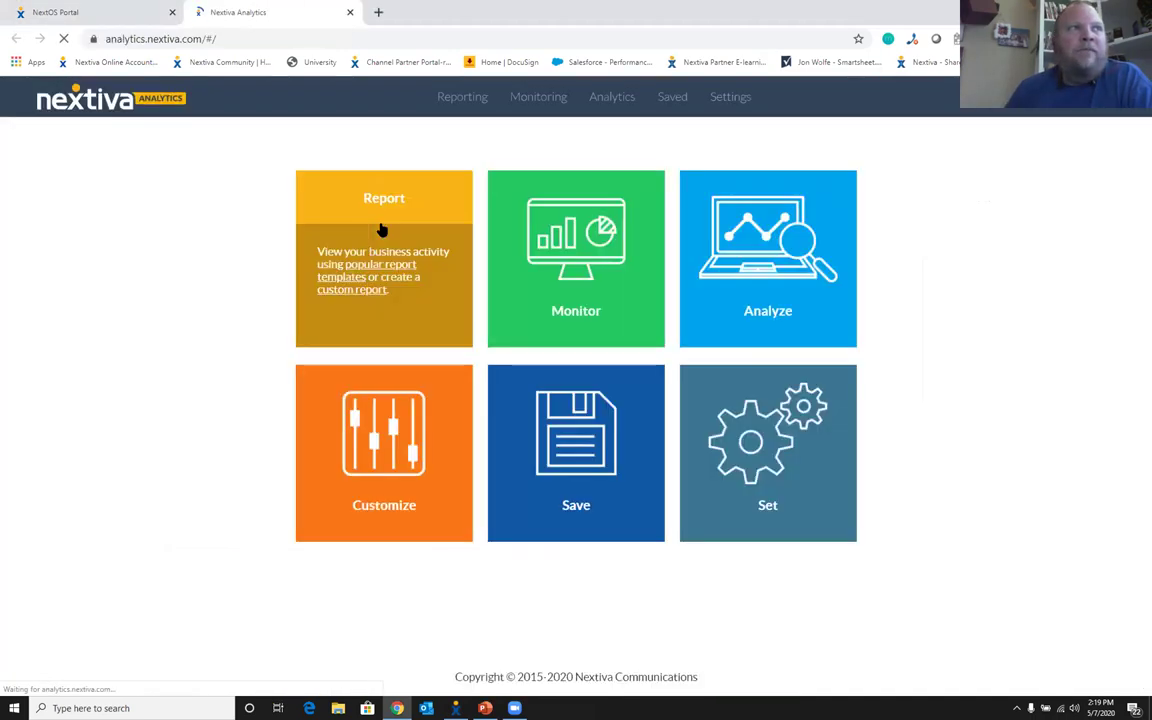
pyautogui.click(381, 226)
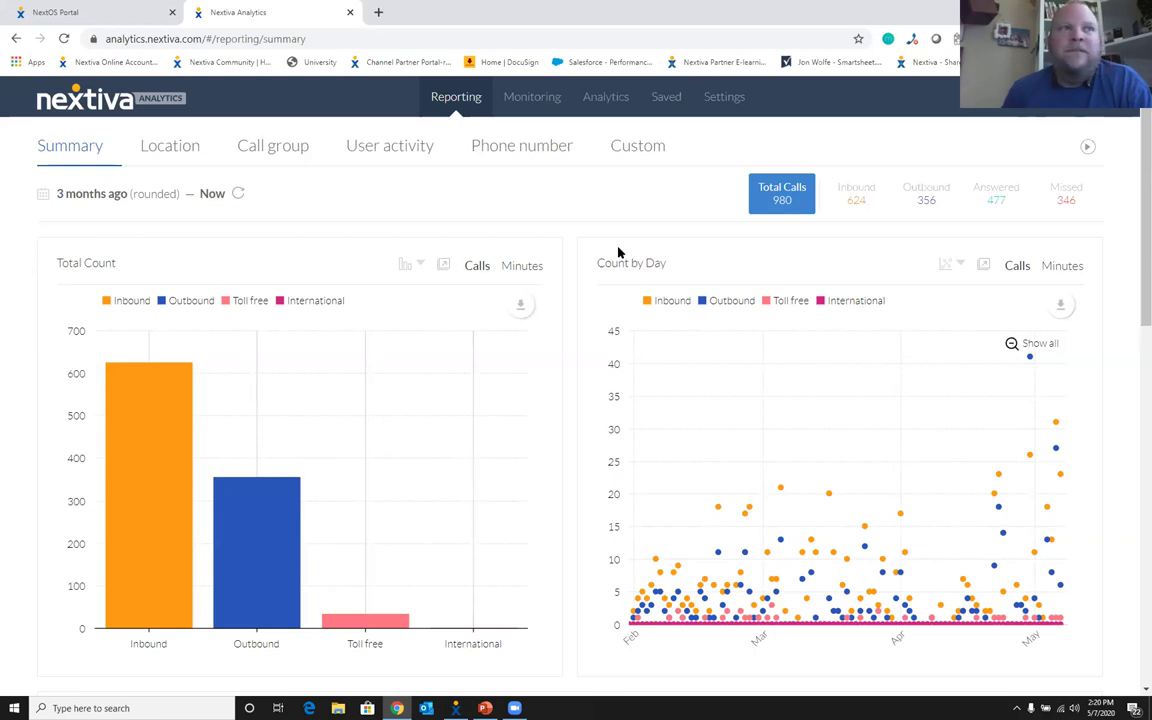
# Examine the Summary report's daily counts, hourly average and state map, check the User activity report, and return to Summary
pyautogui.scroll(-3, 618, 252)
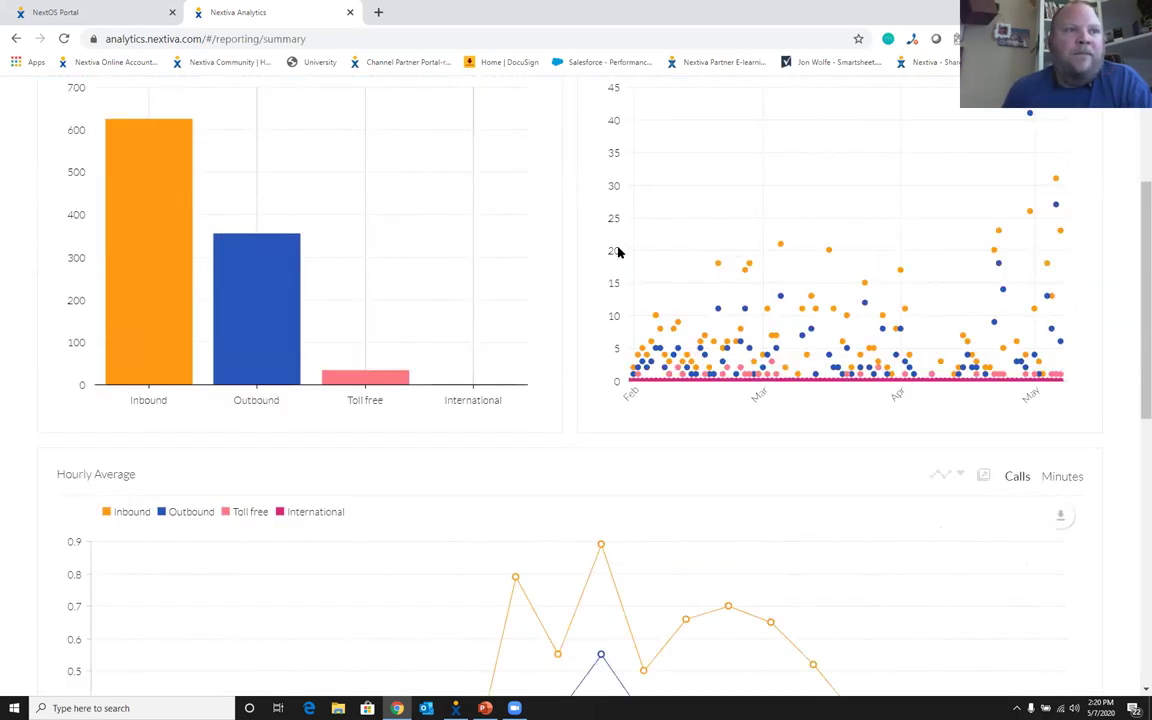
pyautogui.scroll(-4, 618, 252)
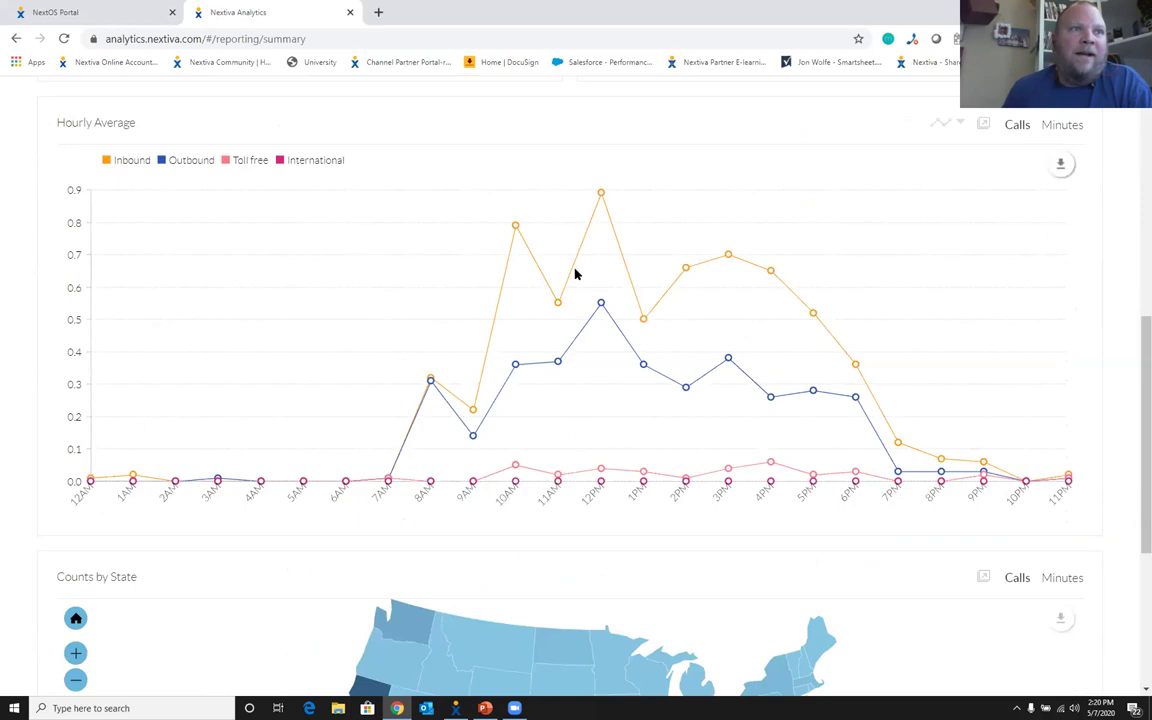
pyautogui.scroll(-3, 575, 274)
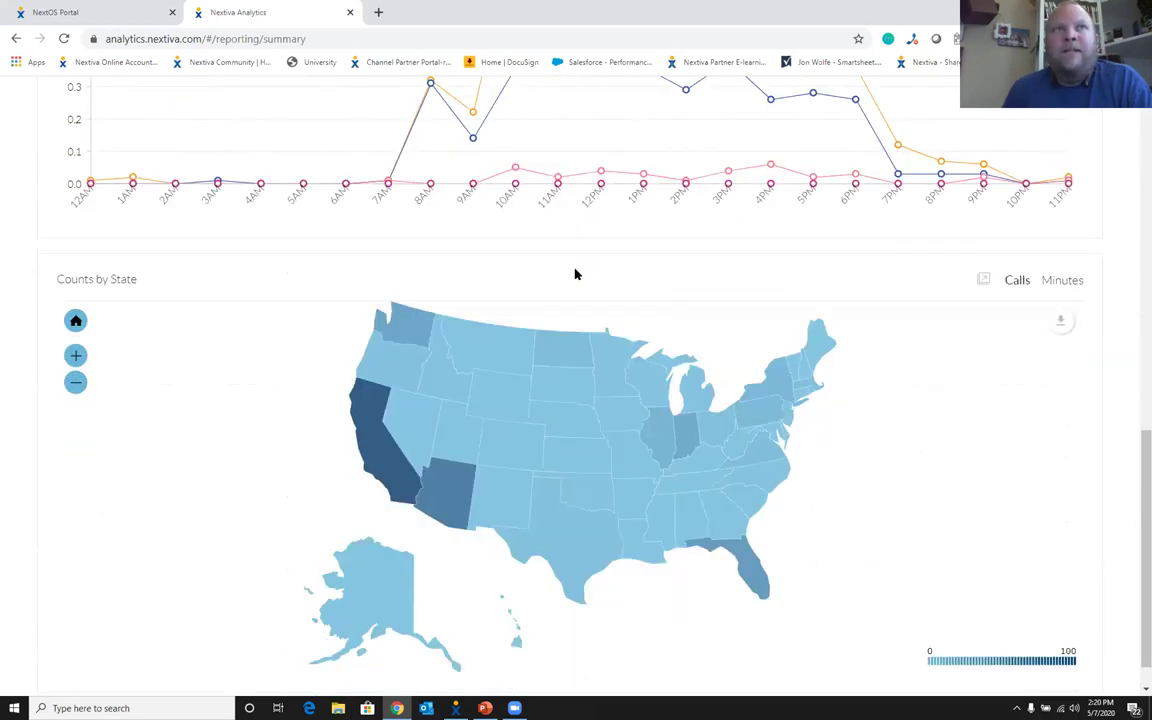
pyautogui.scroll(10, 575, 274)
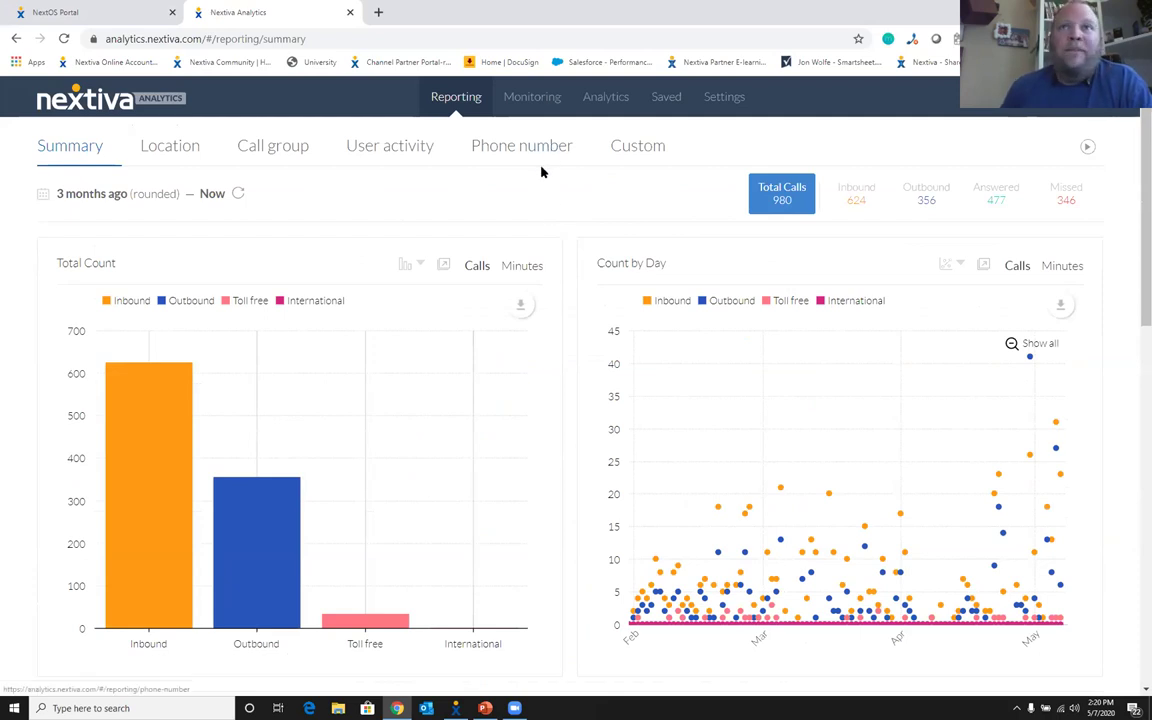
pyautogui.click(388, 149)
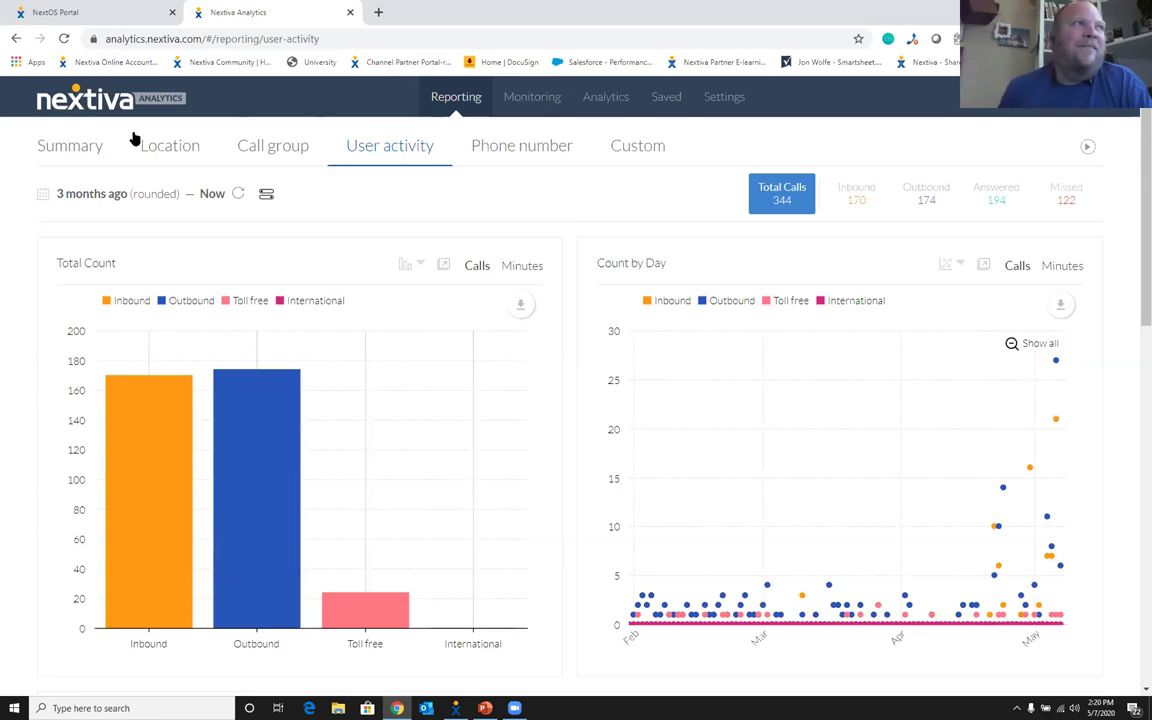
pyautogui.click(93, 148)
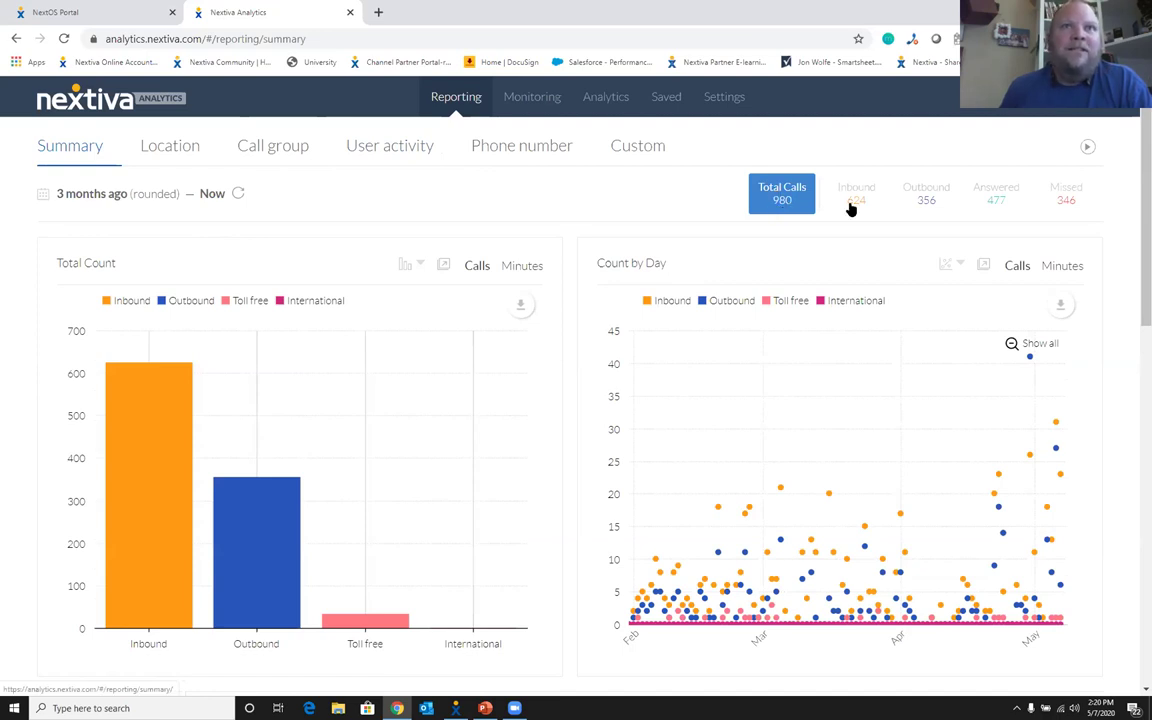
# Filter the Summary report to missed calls and examine its count by day and hourly average charts
pyautogui.click(1073, 207)
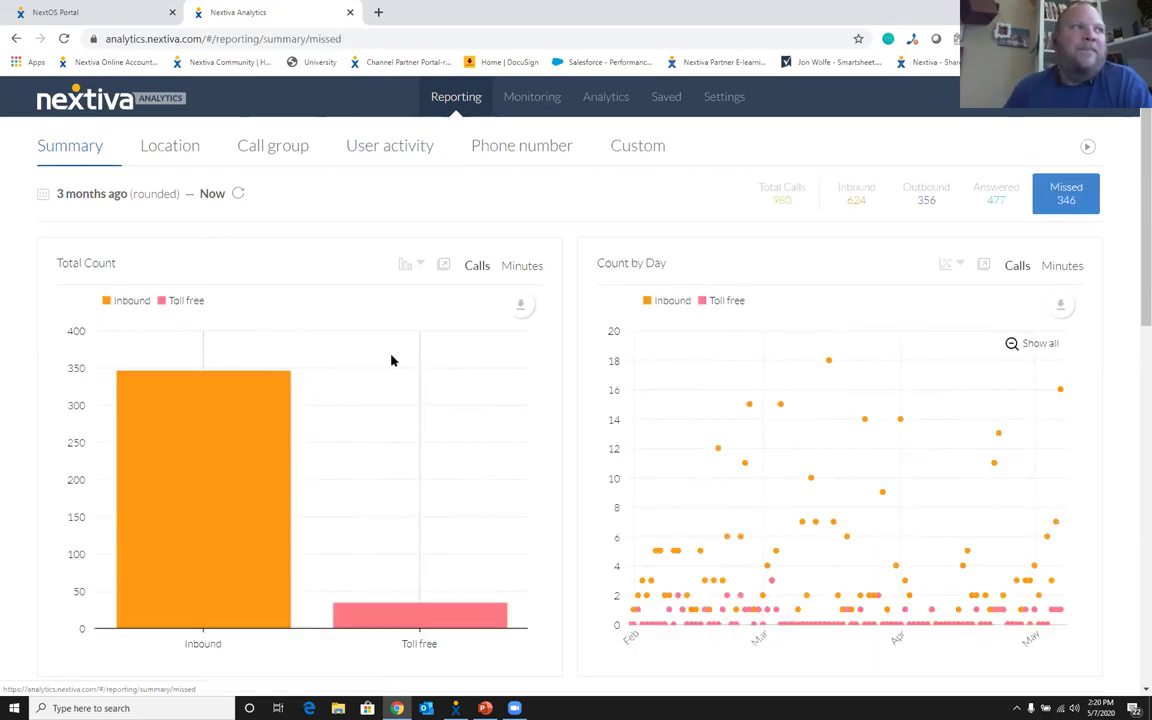
pyautogui.scroll(-1, 270, 385)
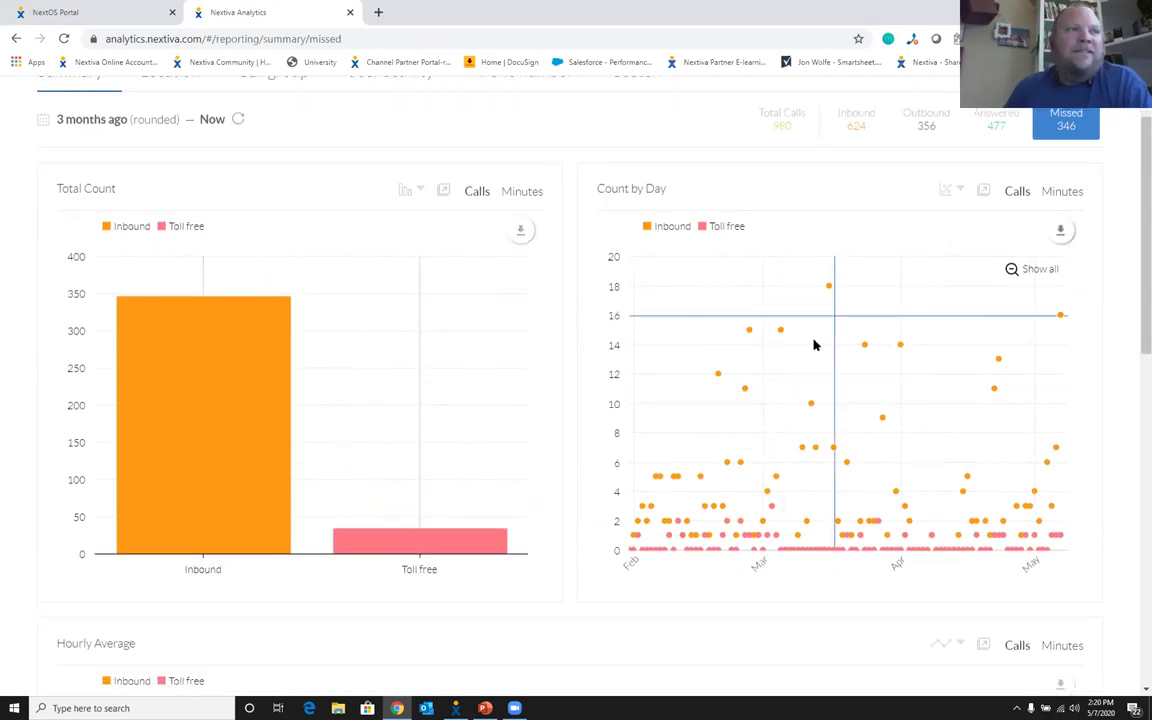
pyautogui.scroll(-5, 535, 417)
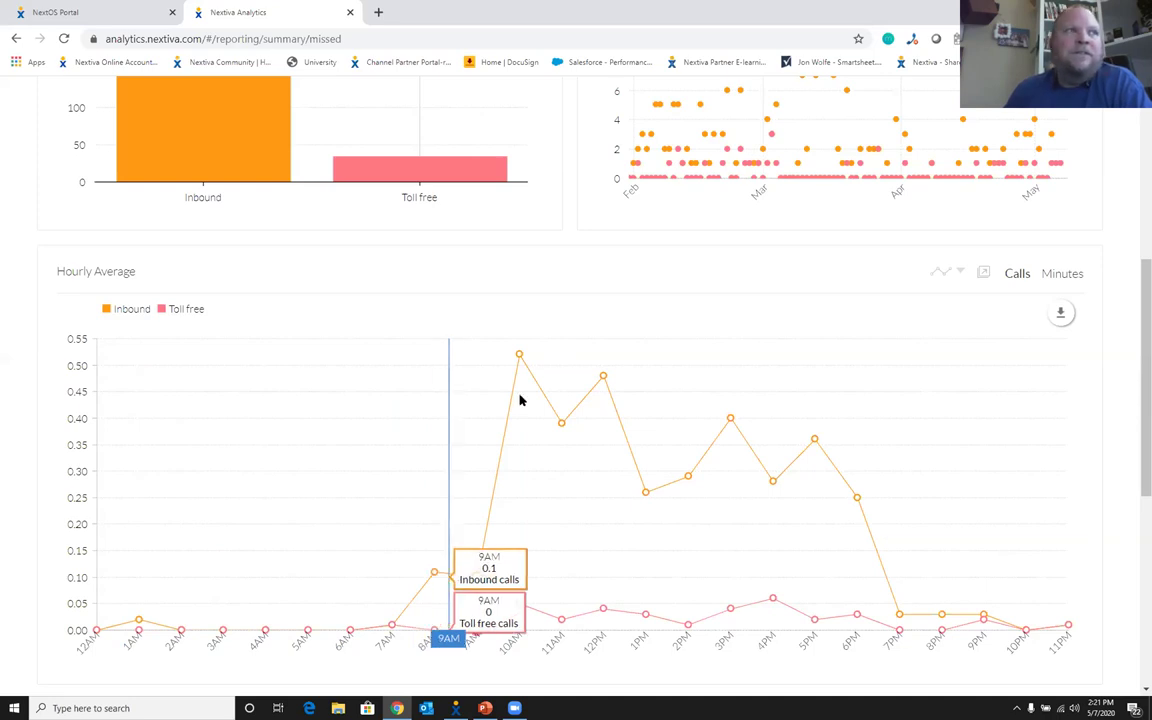
pyautogui.scroll(1, 756, 368)
pyautogui.scroll(5, 756, 368)
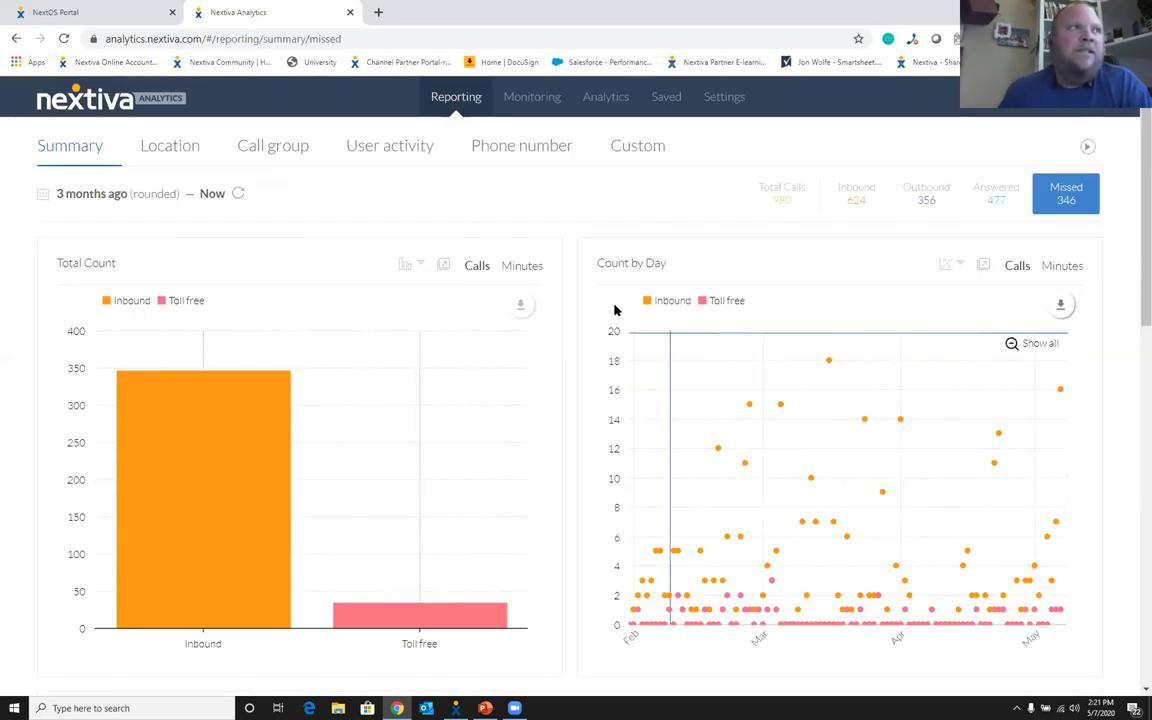
# View the User activity report and the Phone number report for the last three months
pyautogui.click(382, 148)
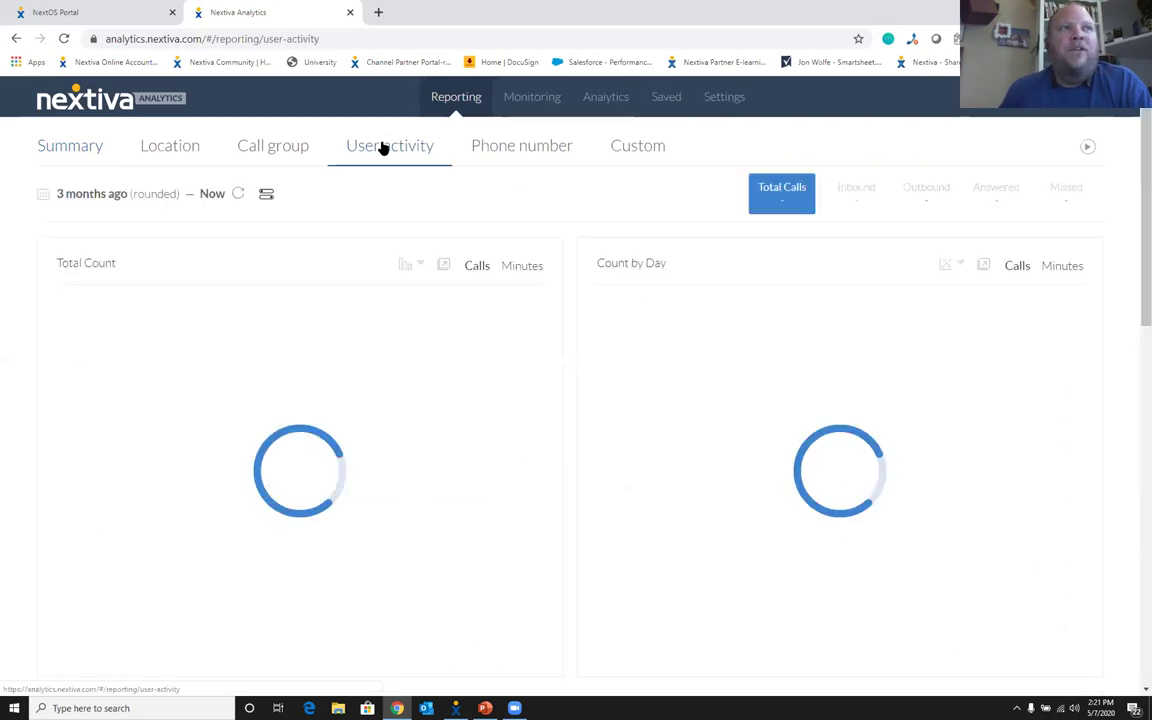
pyautogui.click(528, 155)
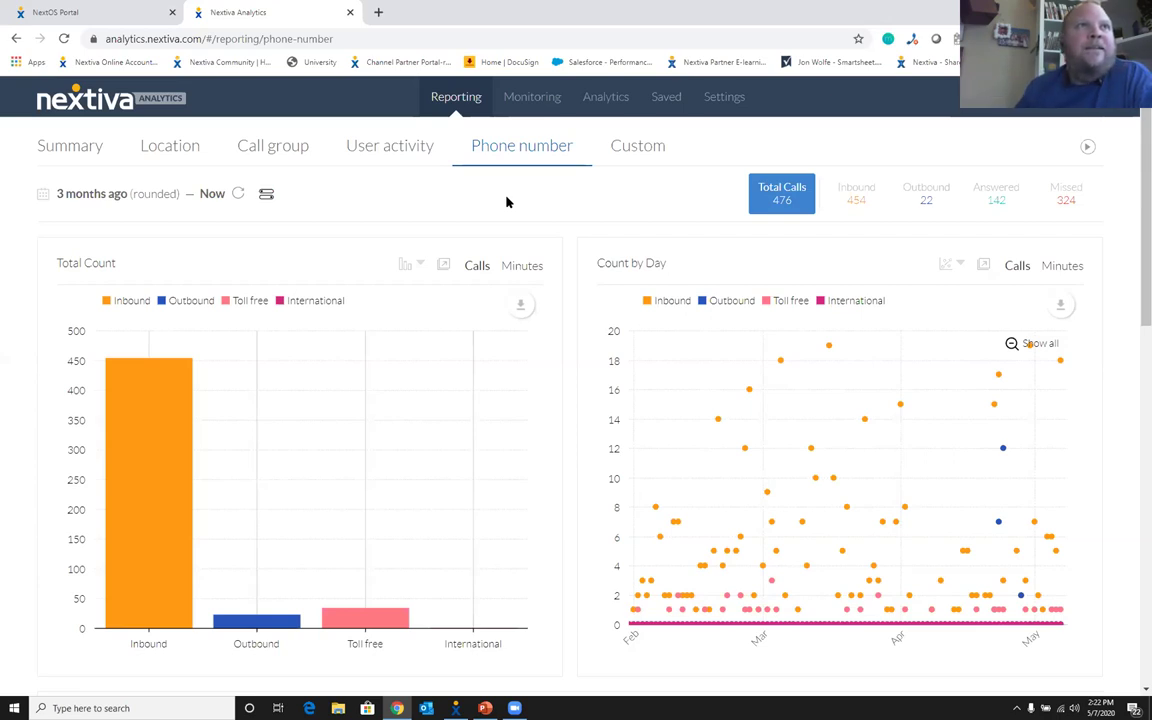
# Open the Monitoring dashboard and look over the per-user call counts and talk times for the last three months
pyautogui.click(532, 96)
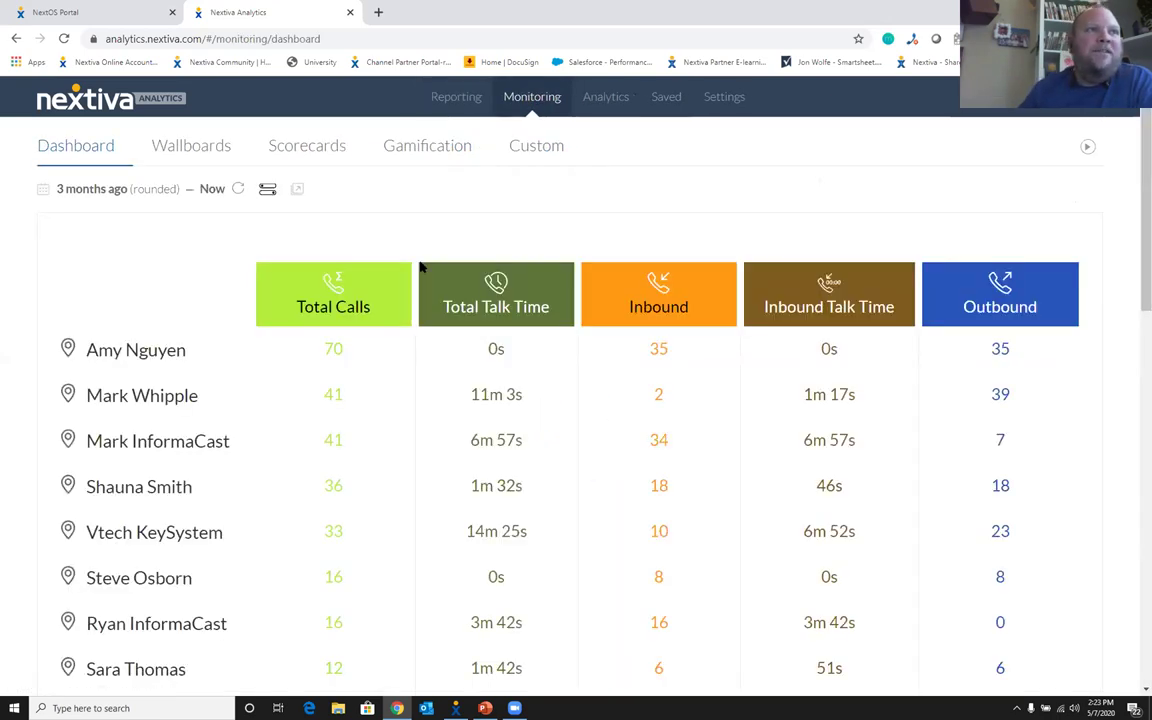
pyautogui.scroll(-1, 421, 266)
pyautogui.scroll(1, 421, 266)
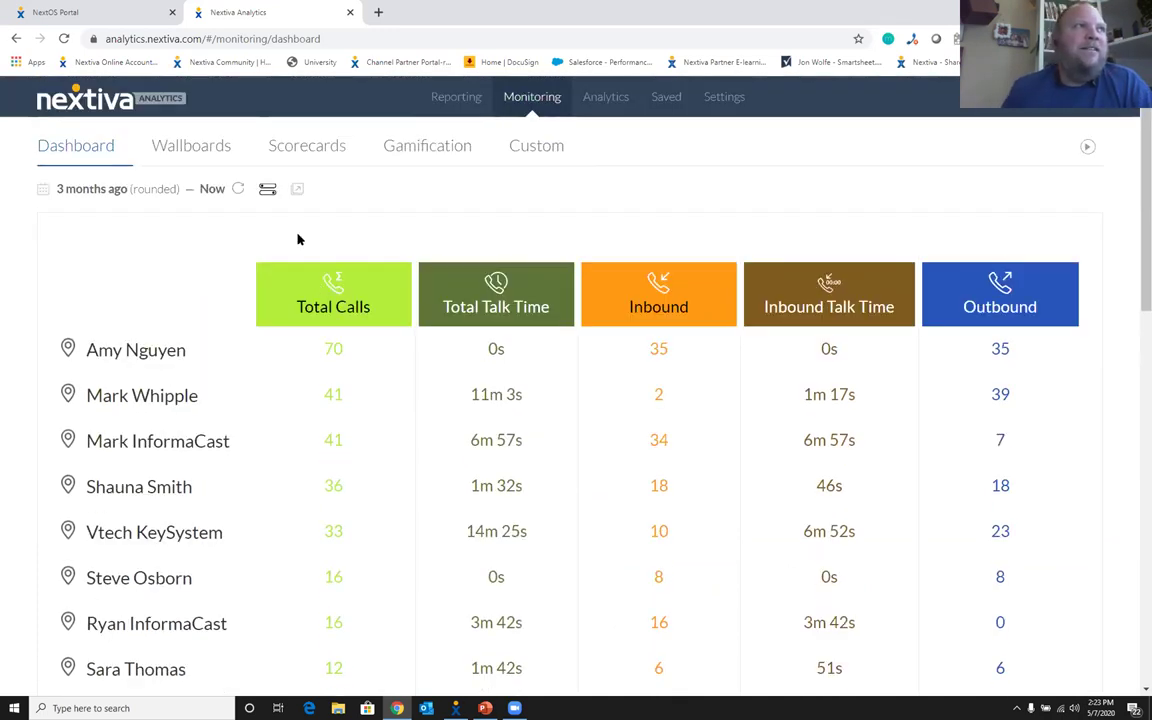
pyautogui.scroll(-1, 298, 235)
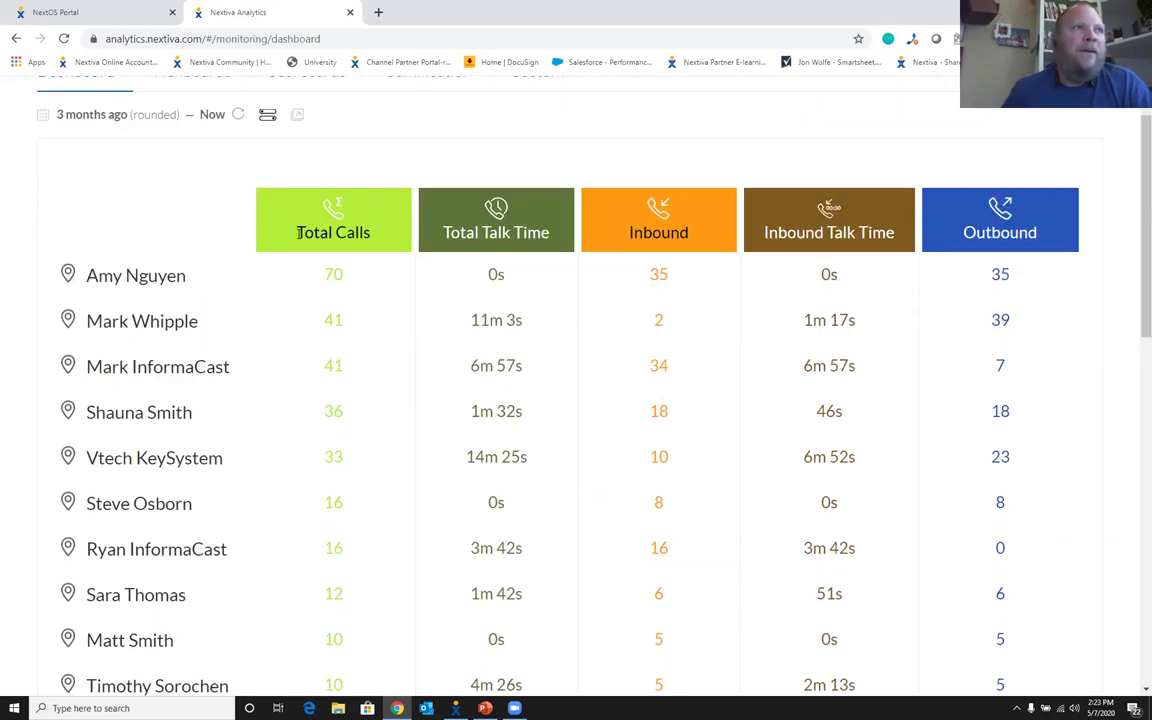
# Add the Missed Calls, Unique Calls and Answered metrics as columns on the Monitoring dashboard
pyautogui.click(267, 116)
pyautogui.click(241, 153)
pyautogui.moveTo(370, 231); pyautogui.dragTo(373, 284)
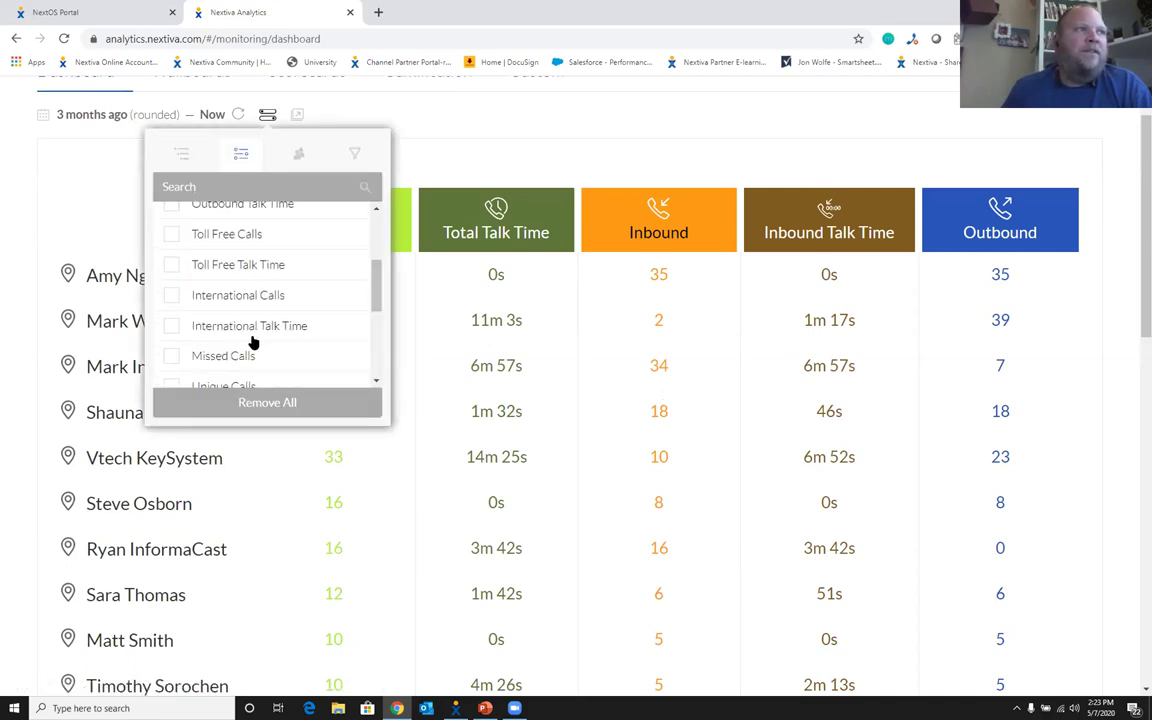
pyautogui.click(239, 352)
pyautogui.scroll(-1, 235, 360)
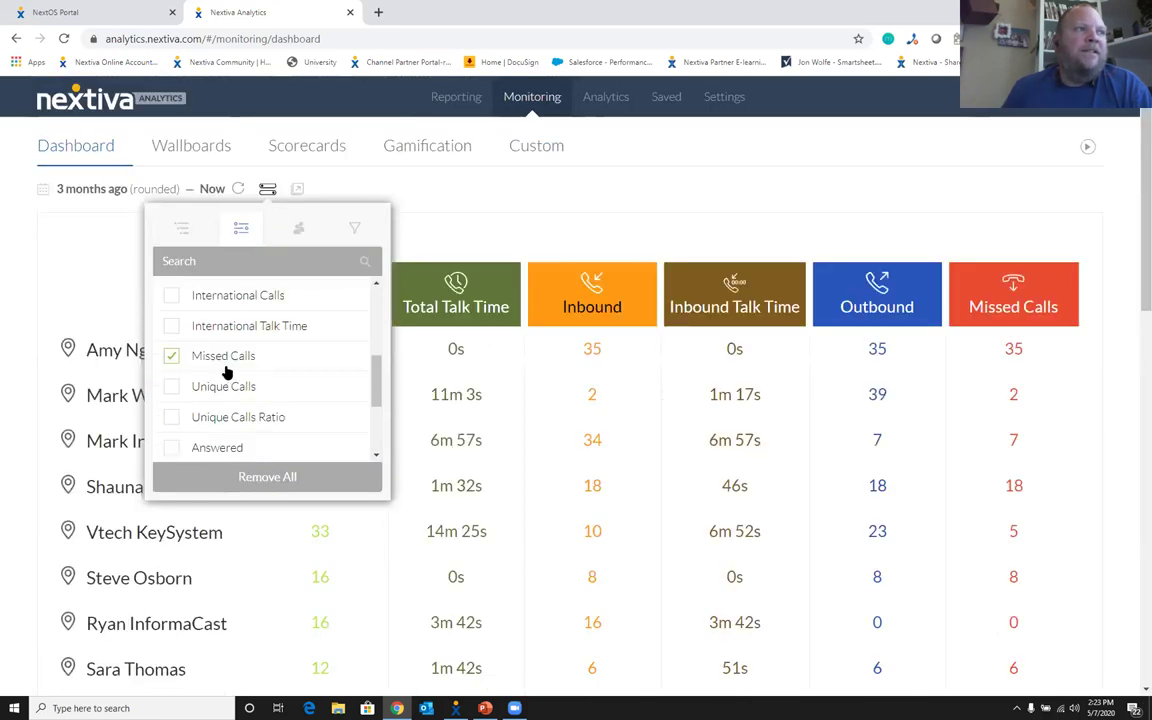
pyautogui.click(224, 390)
pyautogui.scroll(-1, 224, 395)
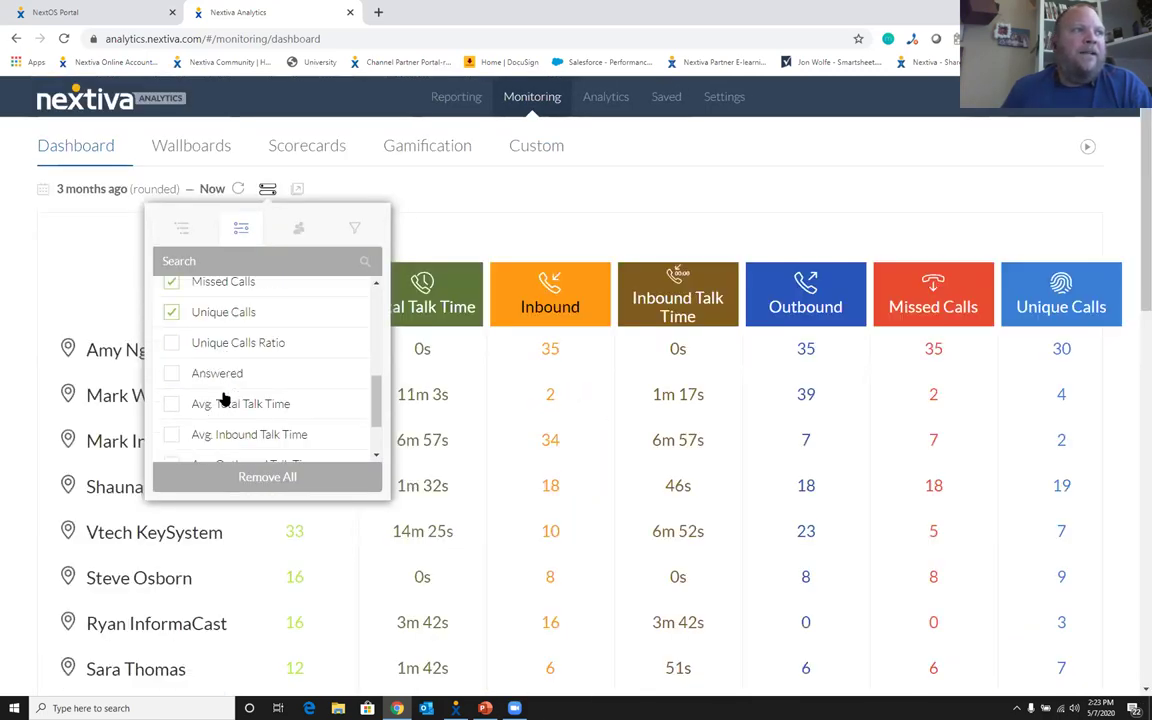
pyautogui.click(226, 375)
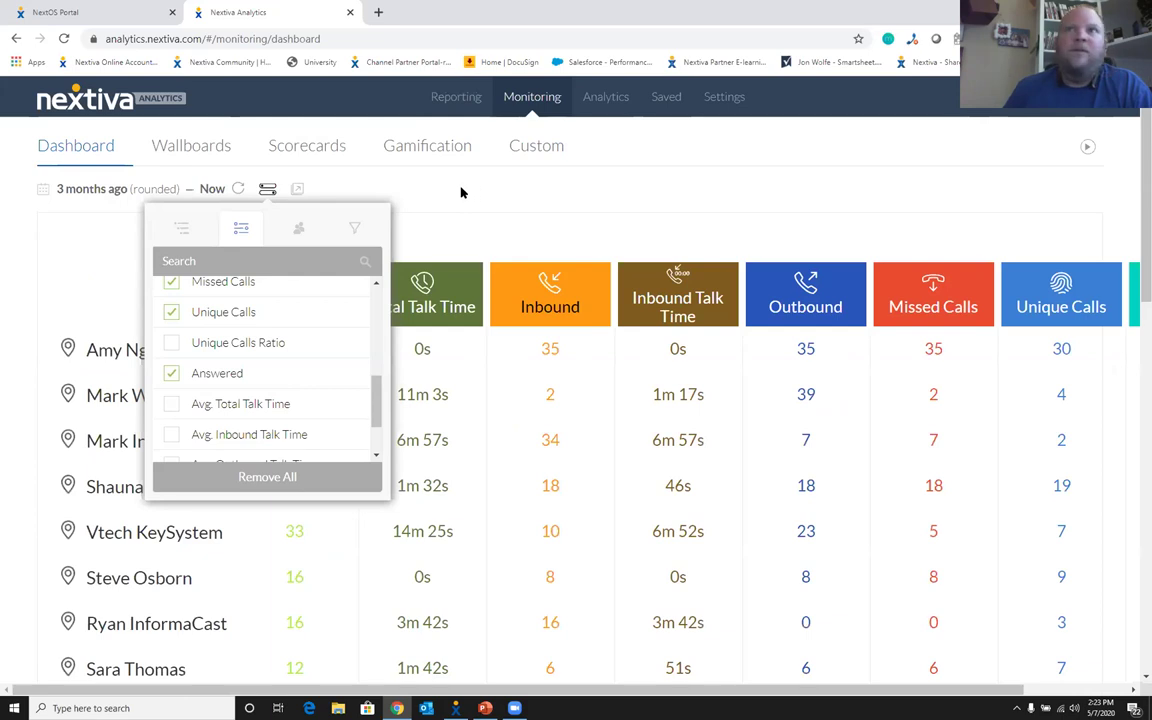
pyautogui.click(461, 192)
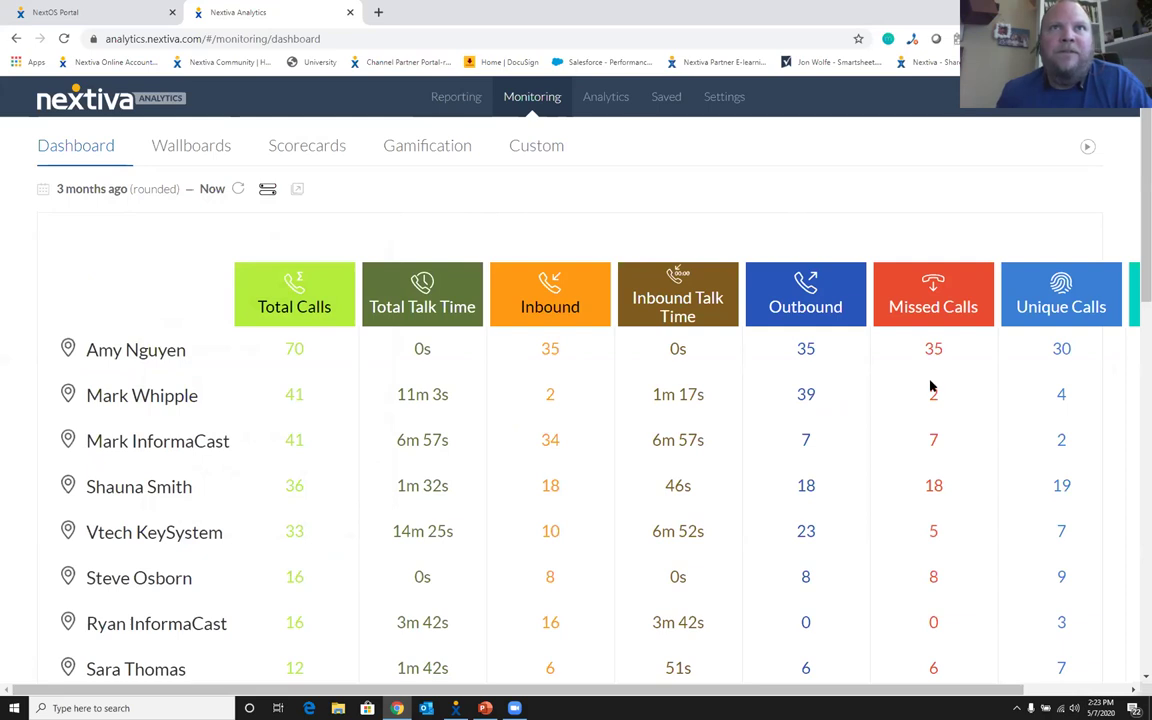
# View the Monitoring section's tutorial video window, close it, and check the NextOS Portal dashboard before returning to Nextiva Analytics
pyautogui.click(1088, 148)
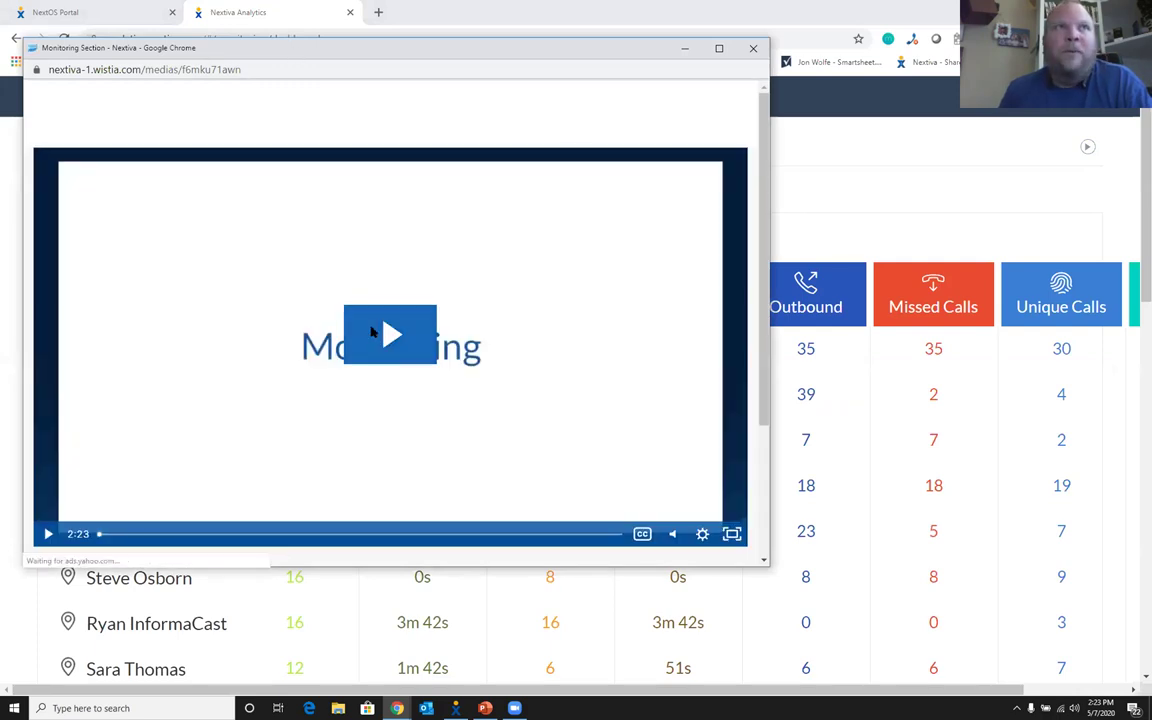
pyautogui.click(753, 50)
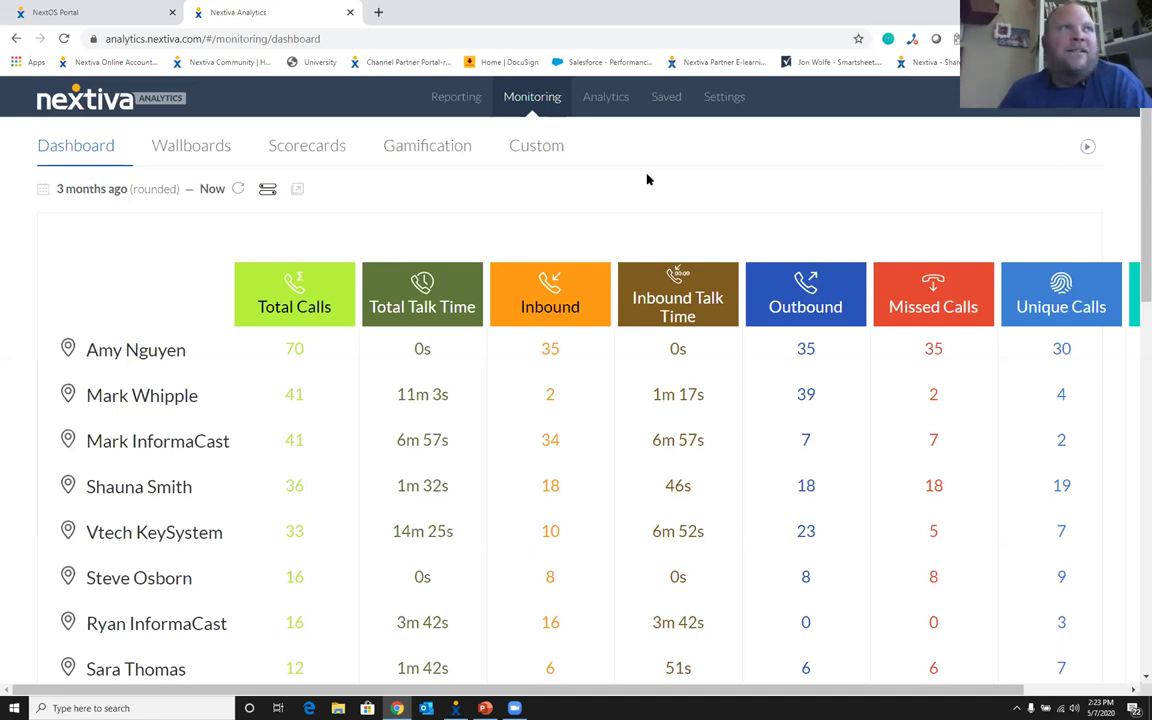
pyautogui.click(52, 10)
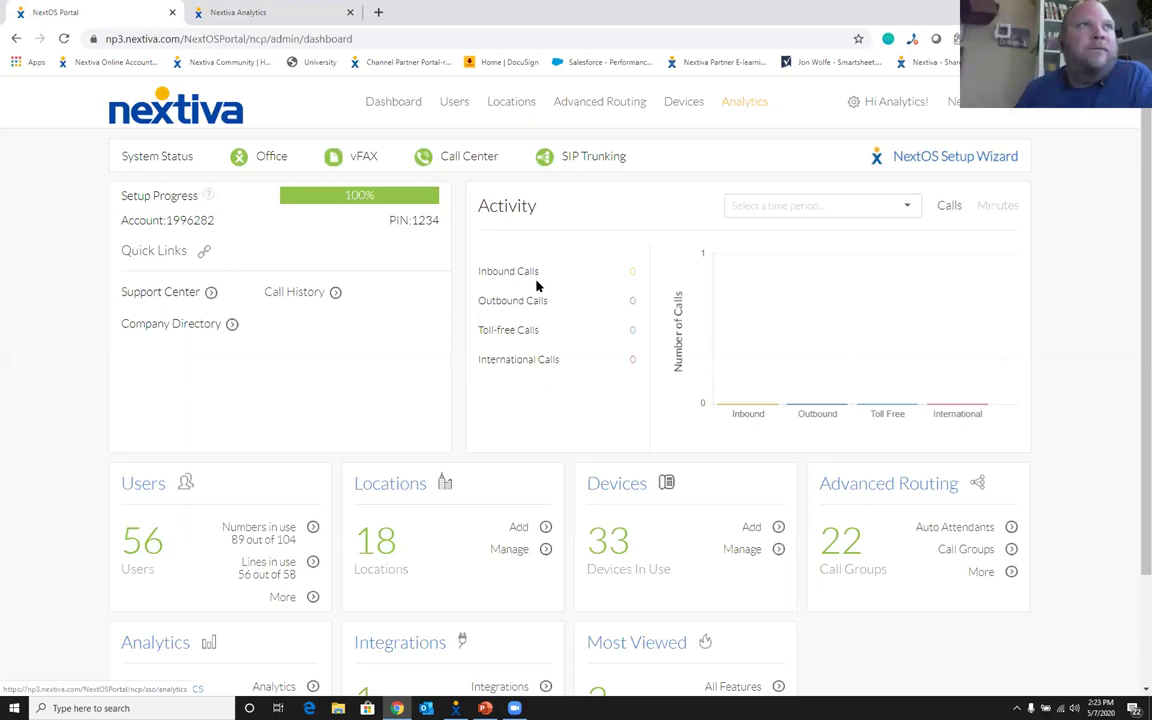
pyautogui.click(250, 12)
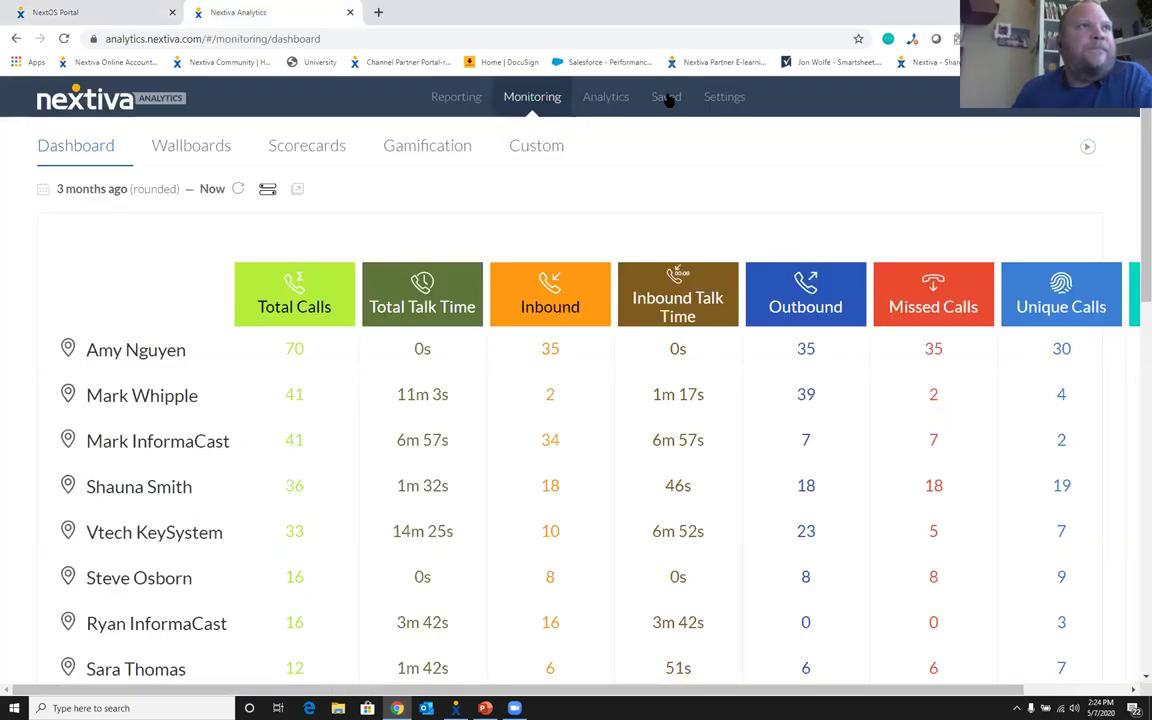
# Open the Gamification leaderboard and apply the Sports 2 theme to it
pyautogui.click(410, 155)
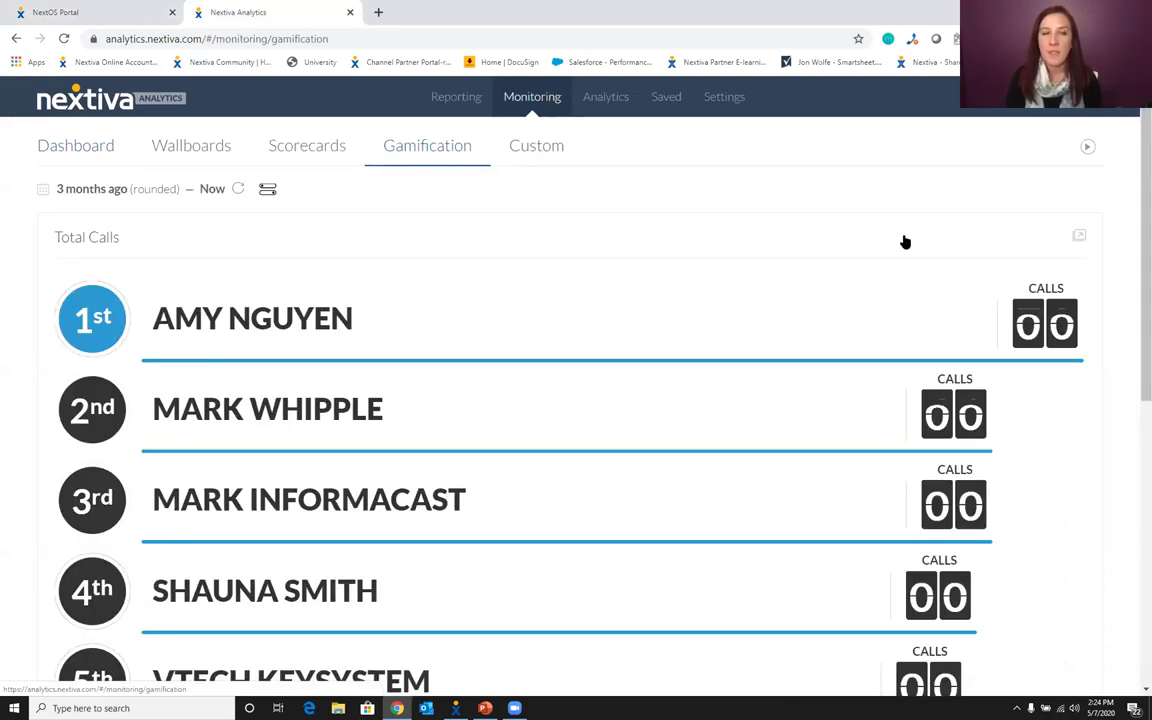
pyautogui.click(267, 188)
pyautogui.click(187, 234)
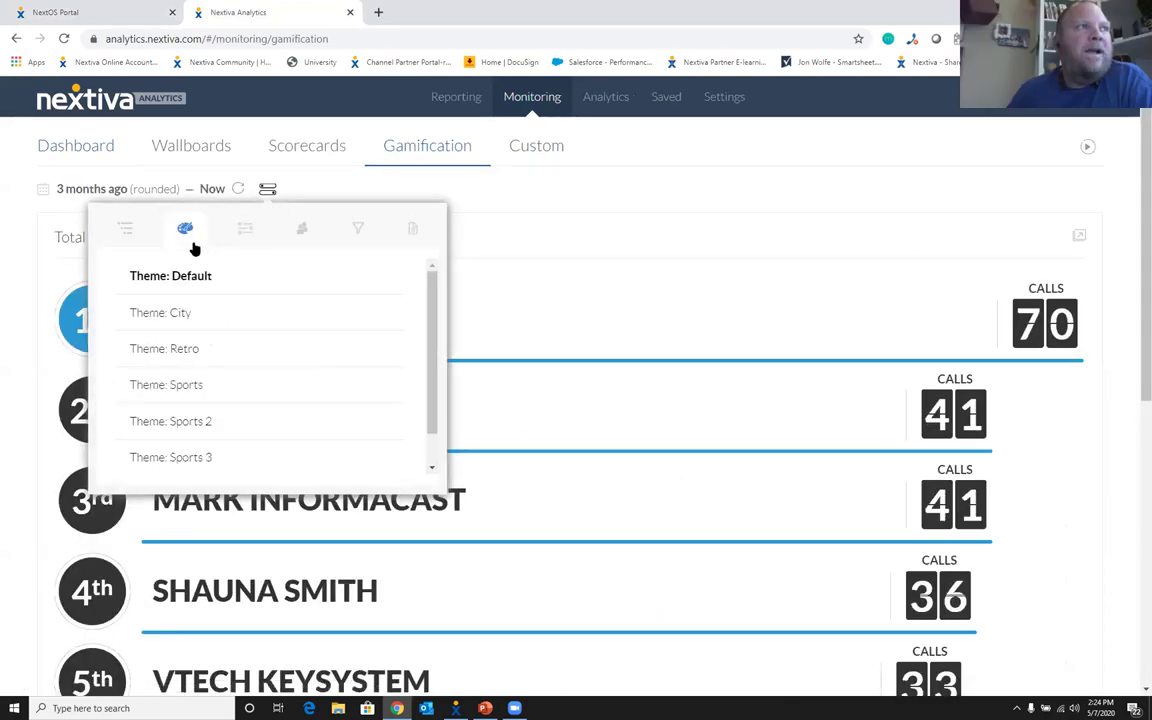
pyautogui.click(172, 423)
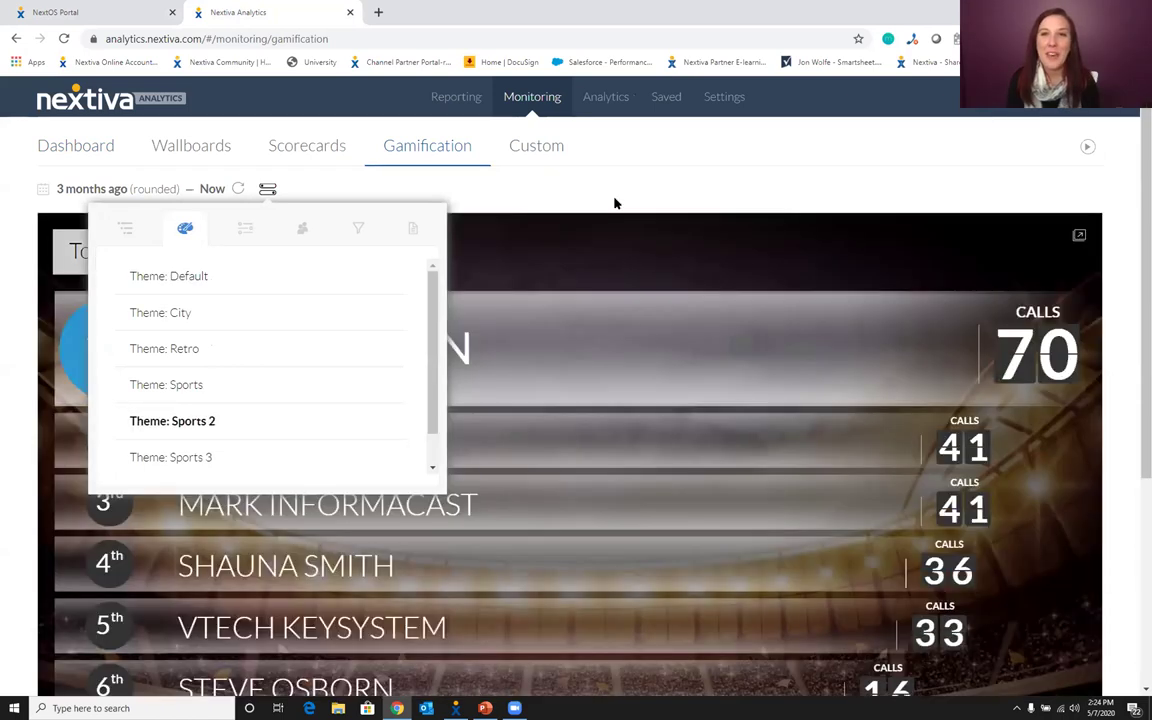
pyautogui.click(615, 203)
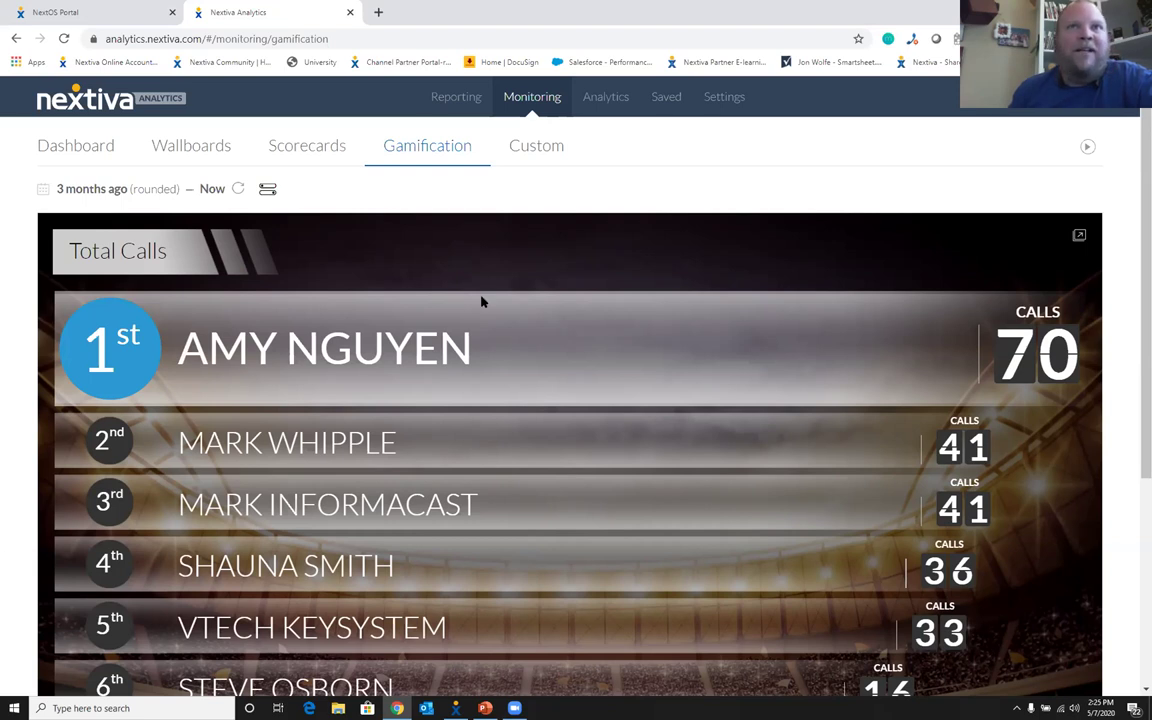
# Set the Gamification leaderboard to rank users by Inbound Calls and look through the ranking
pyautogui.scroll(-1, 481, 301)
pyautogui.scroll(1, 488, 292)
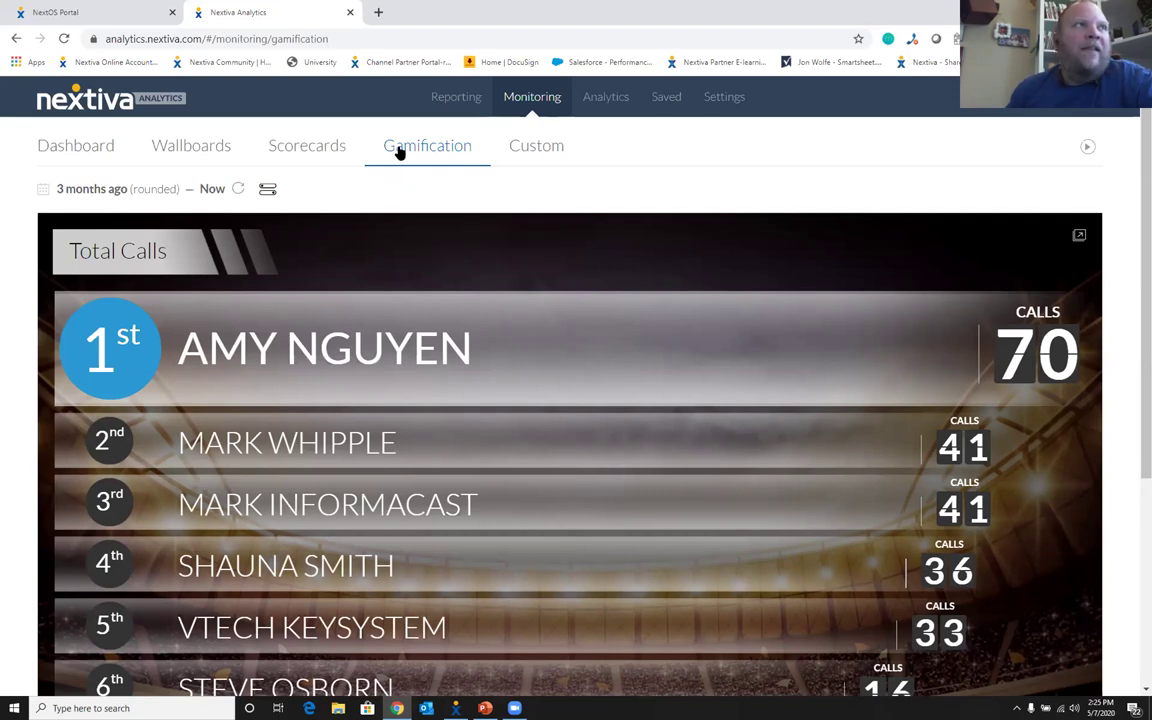
pyautogui.click(267, 189)
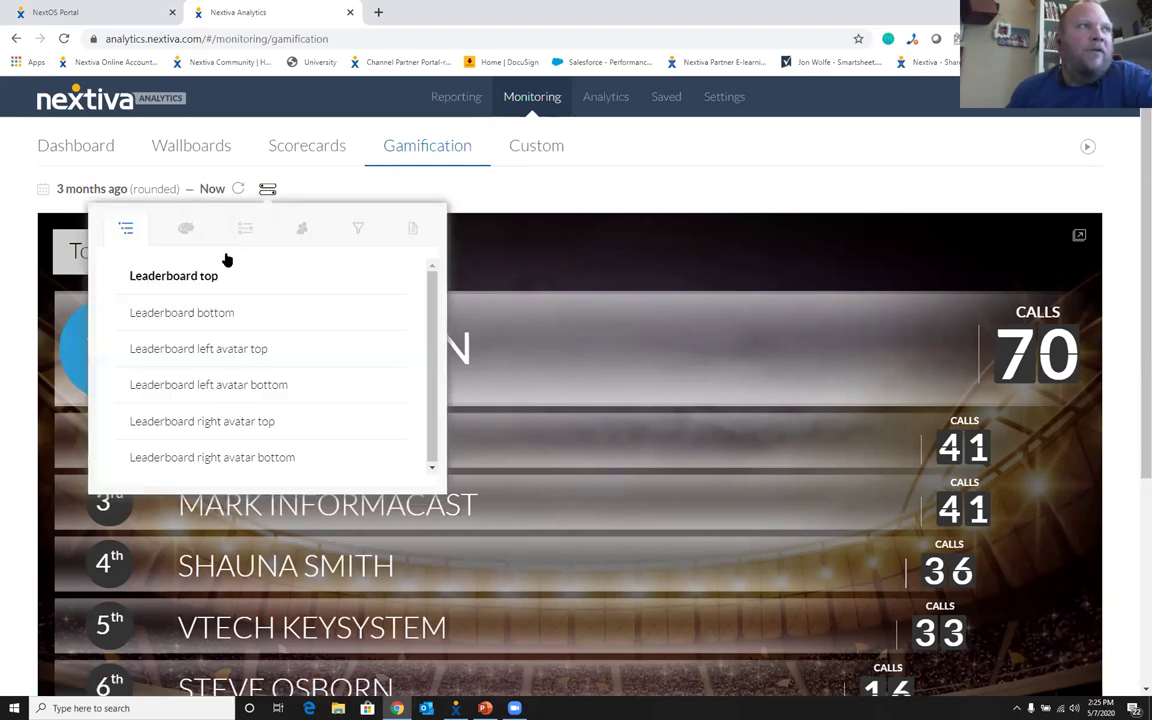
pyautogui.click(245, 228)
pyautogui.click(221, 385)
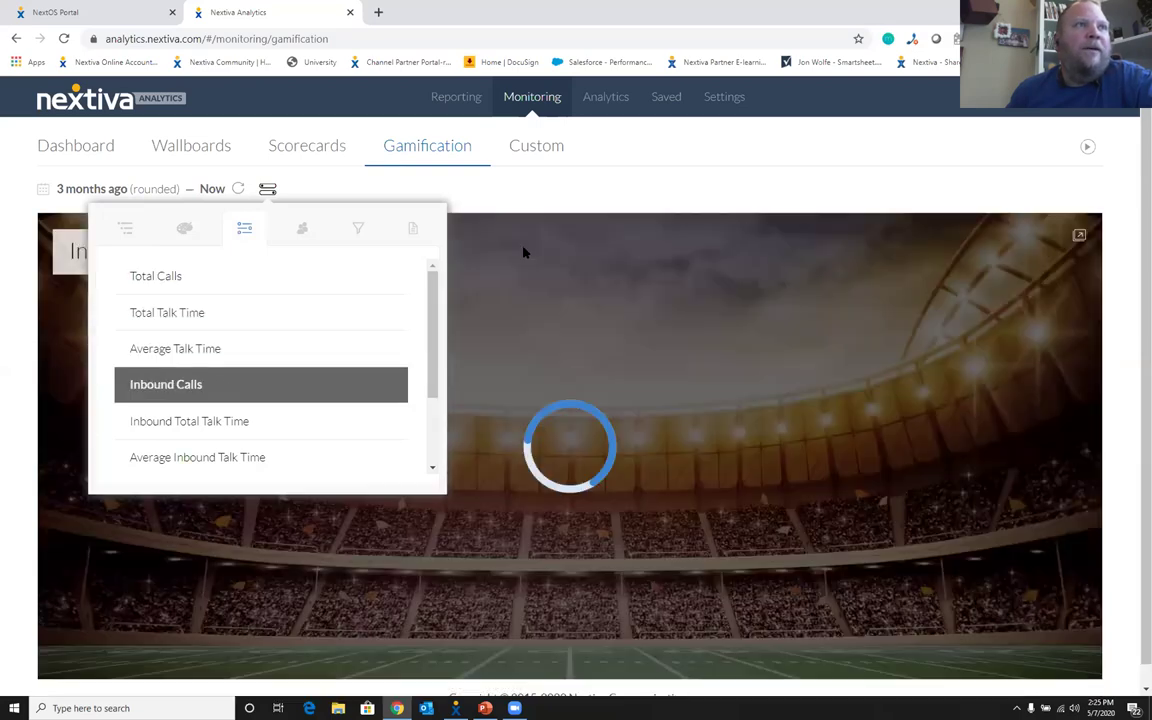
pyautogui.scroll(-1, 549, 193)
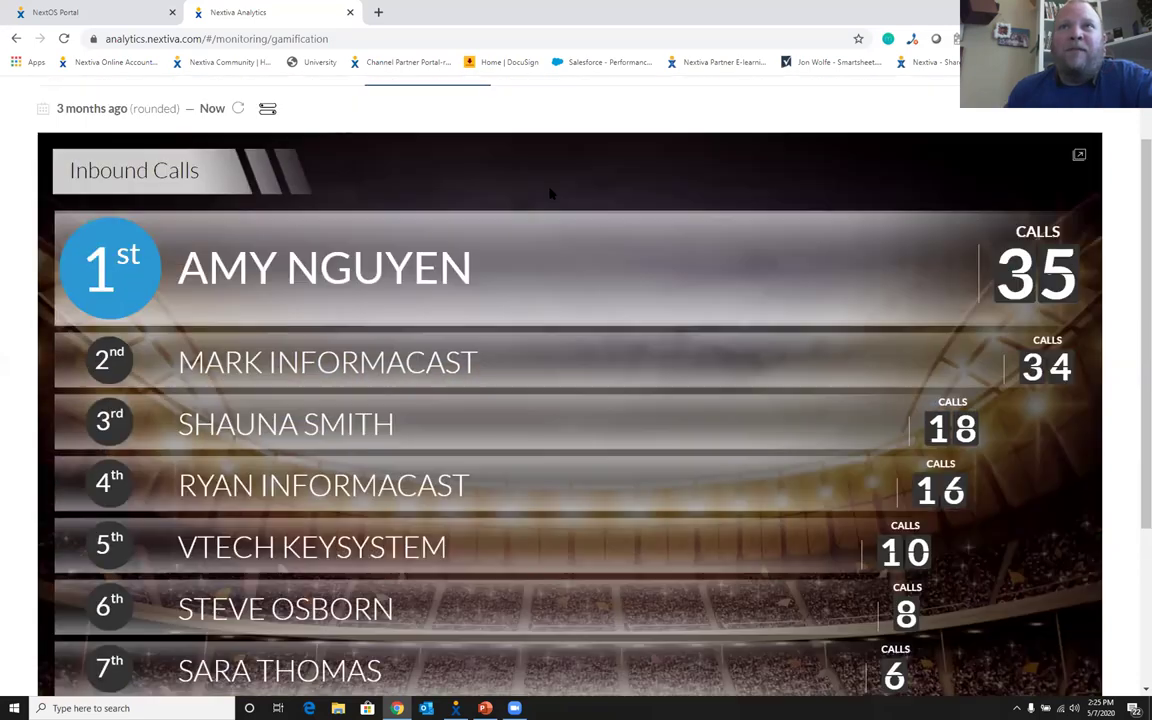
pyautogui.scroll(-1, 549, 193)
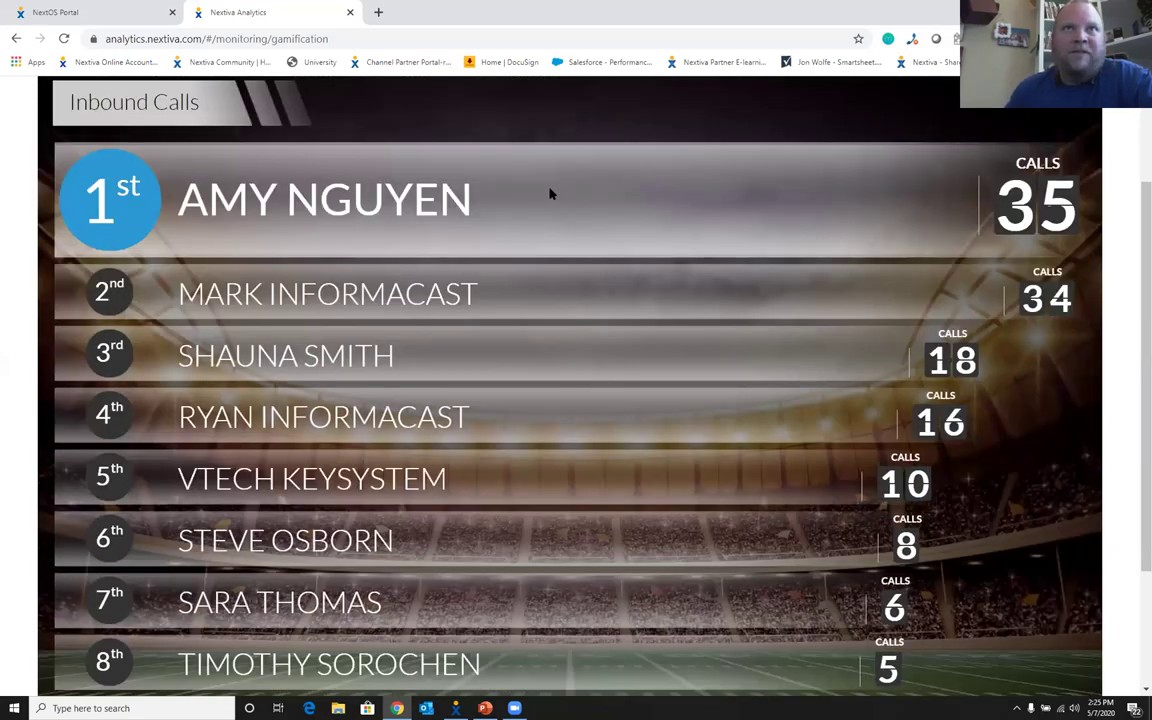
pyautogui.scroll(1, 549, 193)
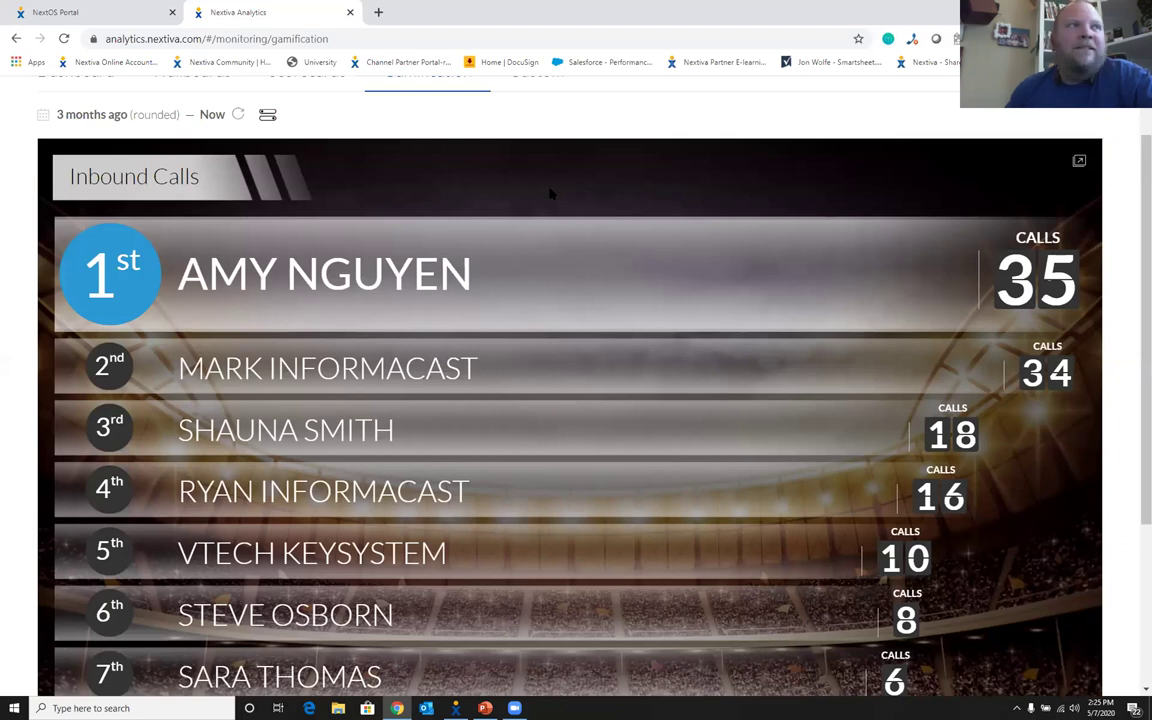
pyautogui.scroll(1, 549, 193)
pyautogui.scroll(-1, 368, 198)
pyautogui.scroll(1, 272, 187)
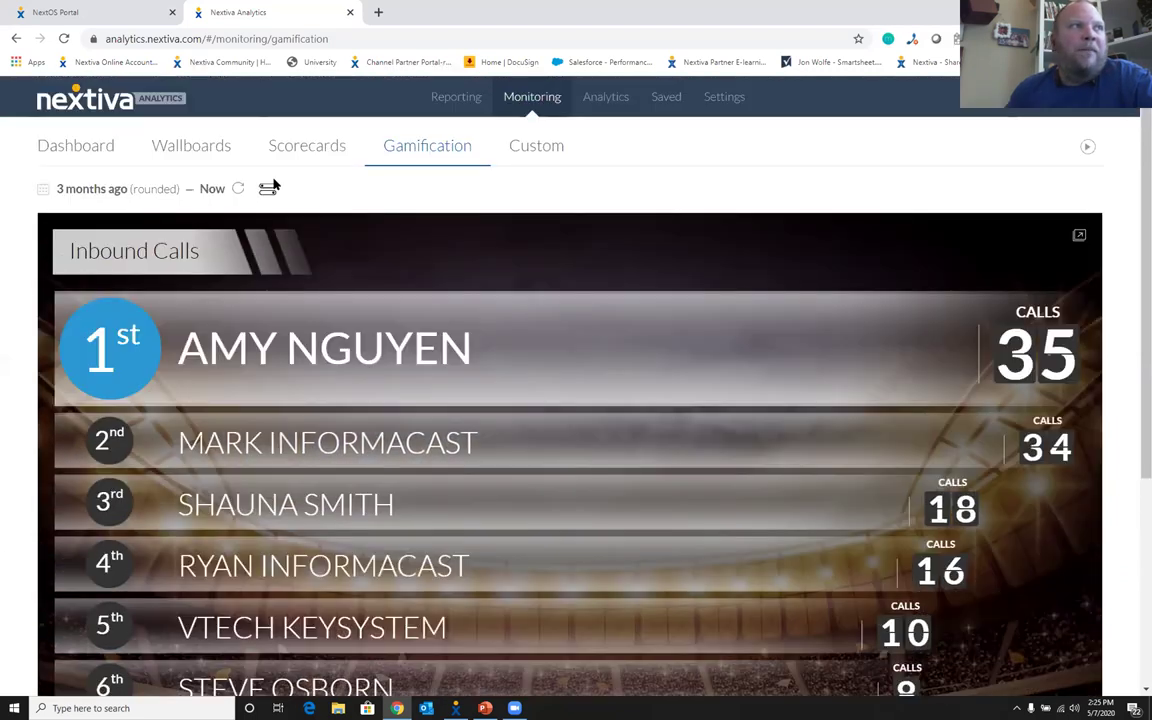
# Change the Gamification leaderboard's theme to Sports and look over the restyled ranking
pyautogui.click(268, 188)
pyautogui.click(185, 227)
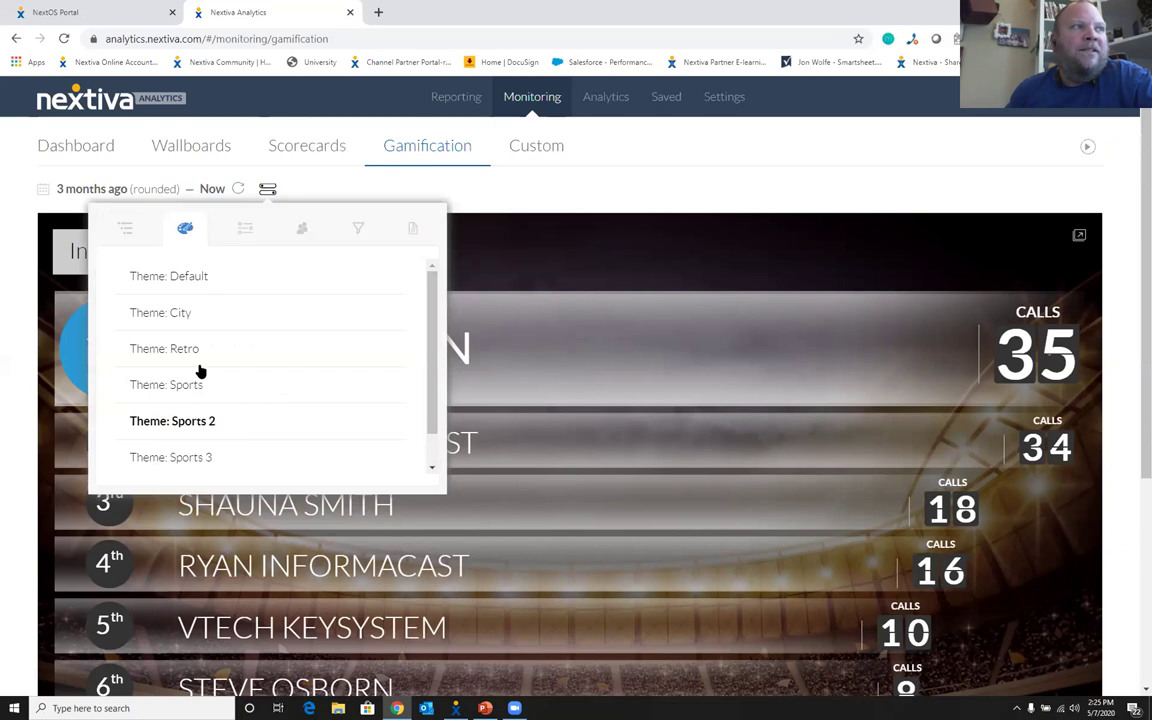
pyautogui.click(200, 388)
pyautogui.click(582, 176)
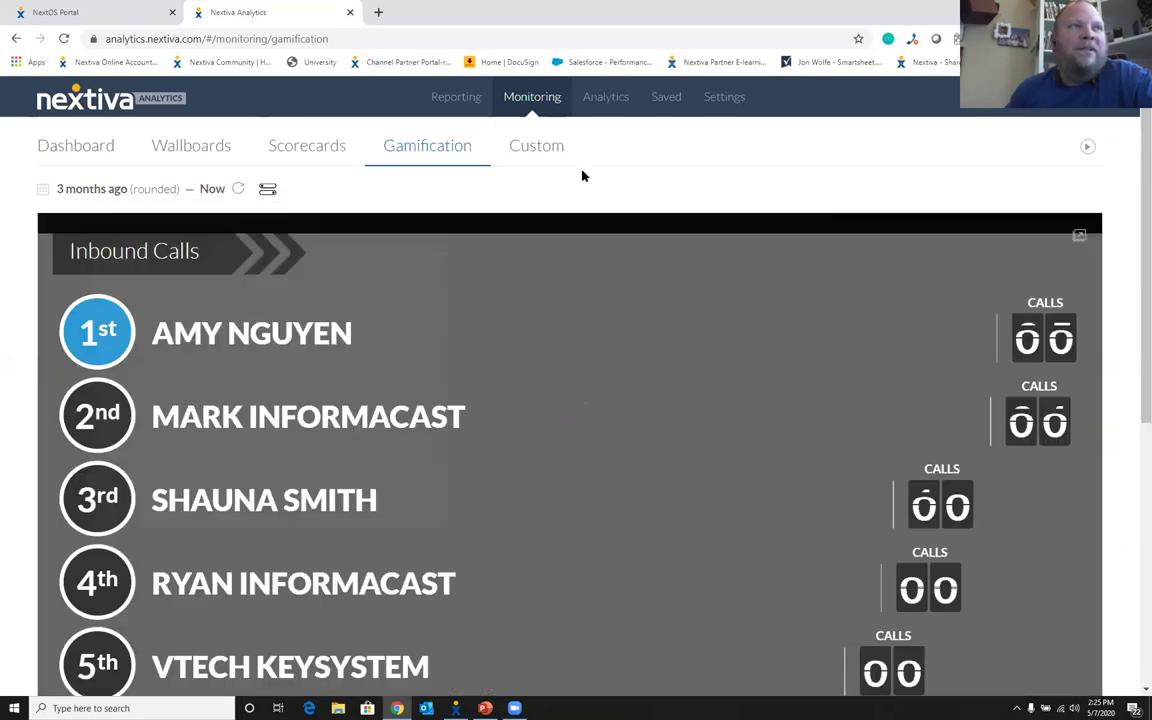
pyautogui.scroll(-2, 766, 234)
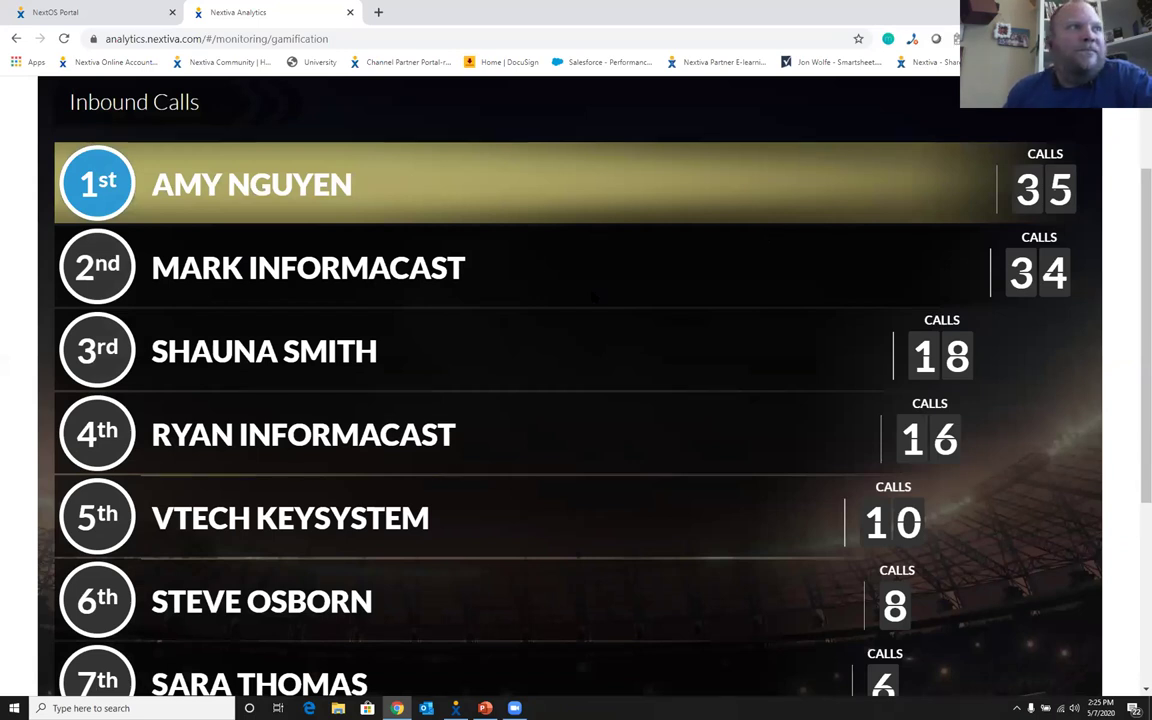
pyautogui.scroll(2, 600, 253)
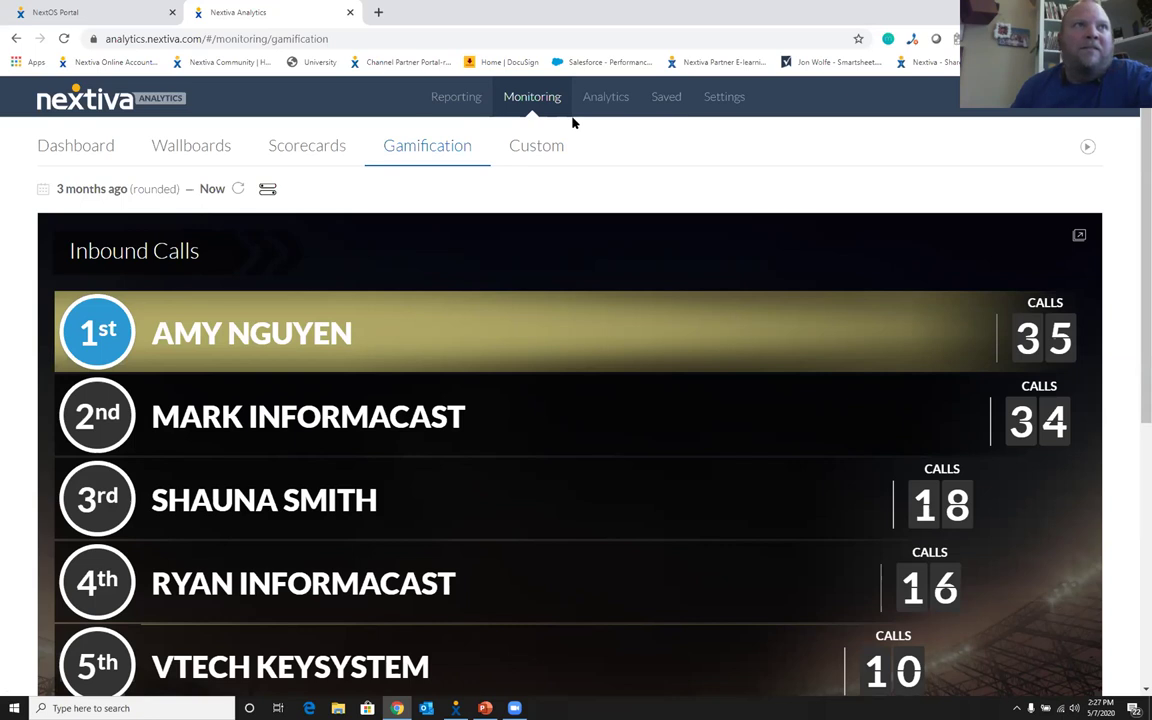
# View the scheduled and saved reports lists, and return to the Reporting Summary
pyautogui.click(666, 96)
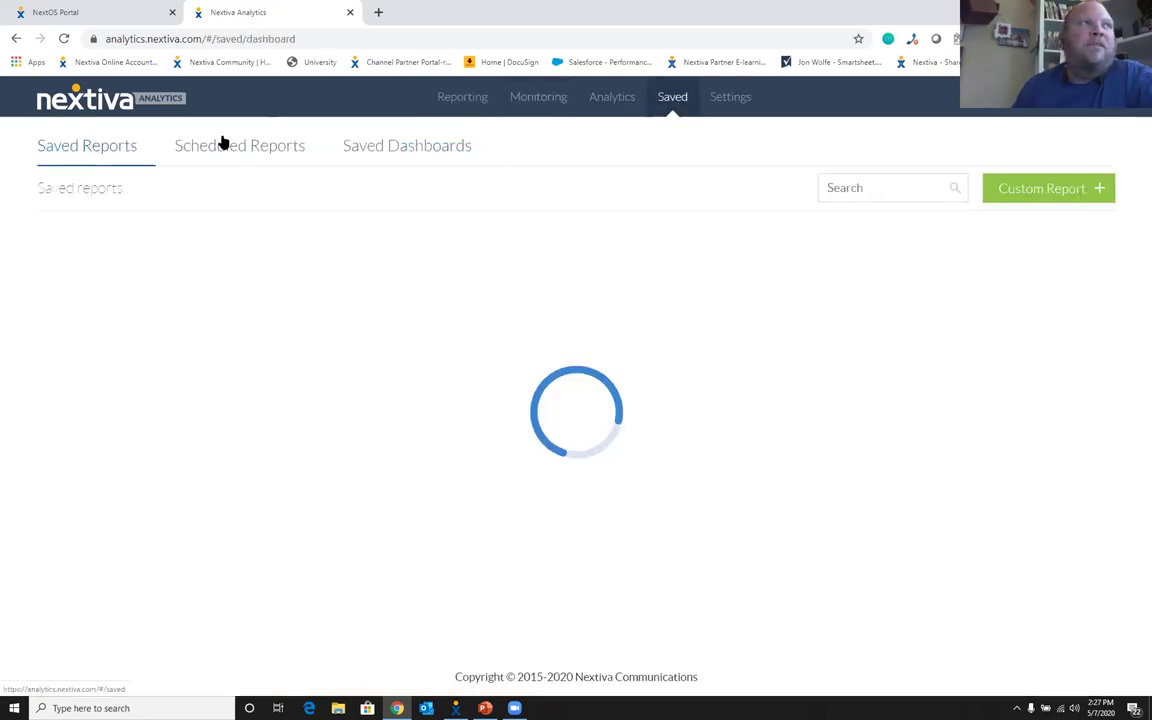
pyautogui.click(222, 143)
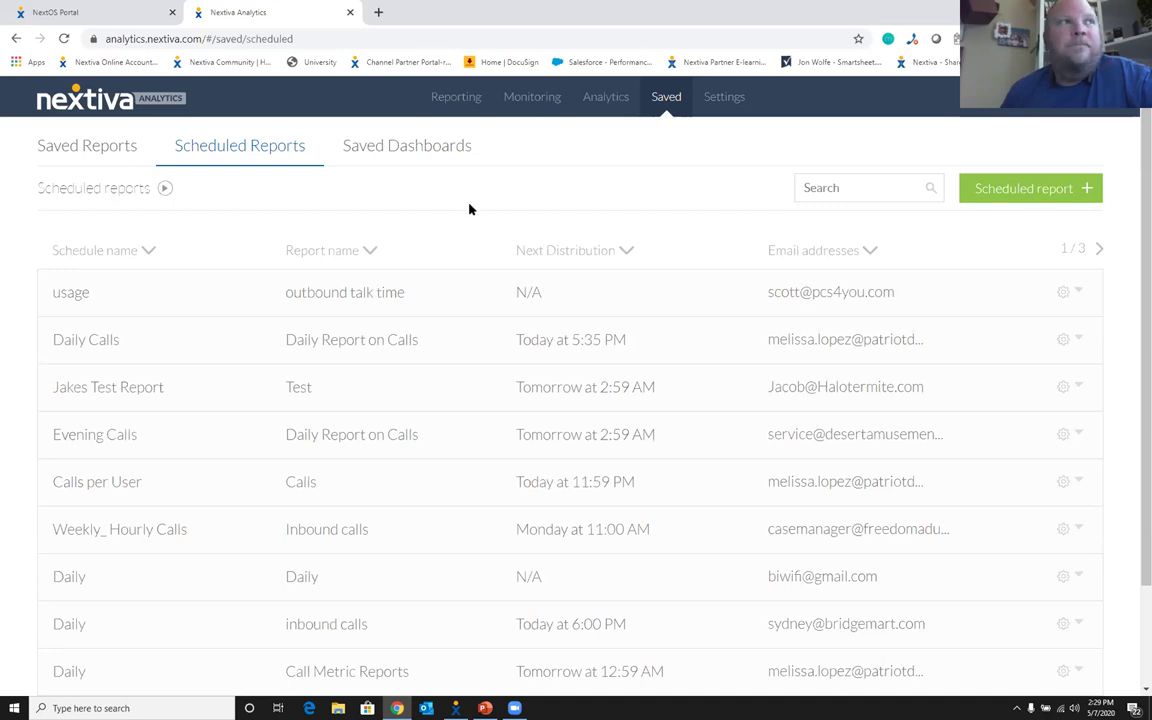
pyautogui.click(125, 146)
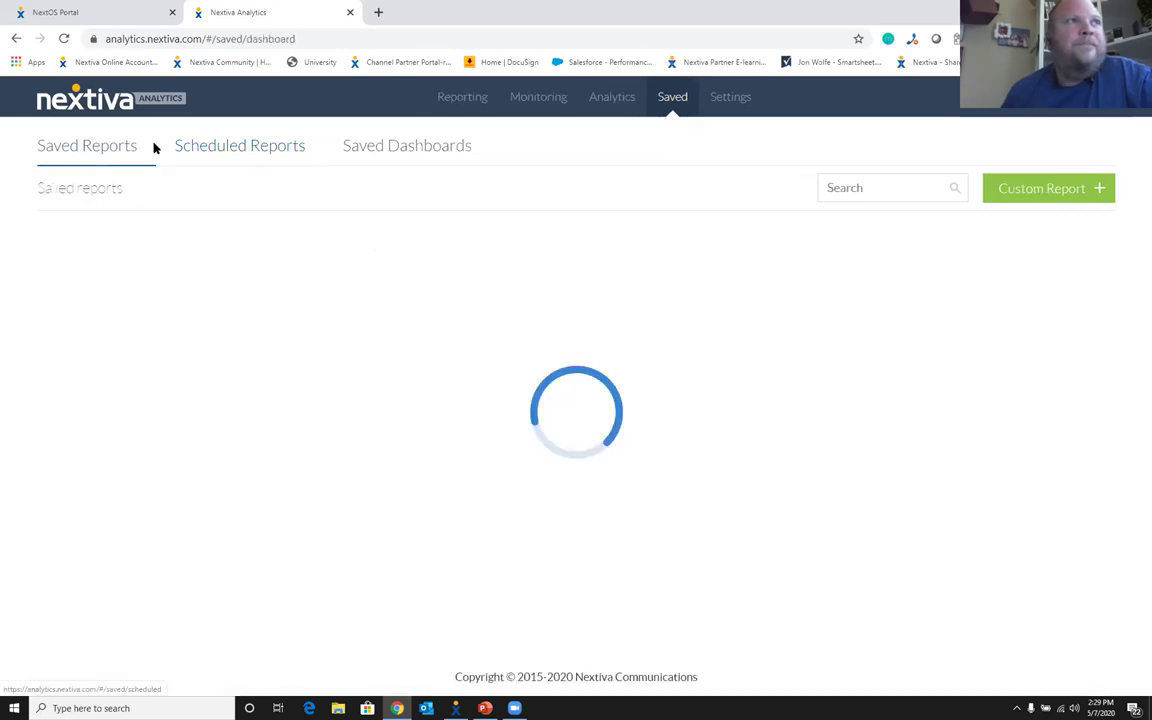
pyautogui.click(468, 100)
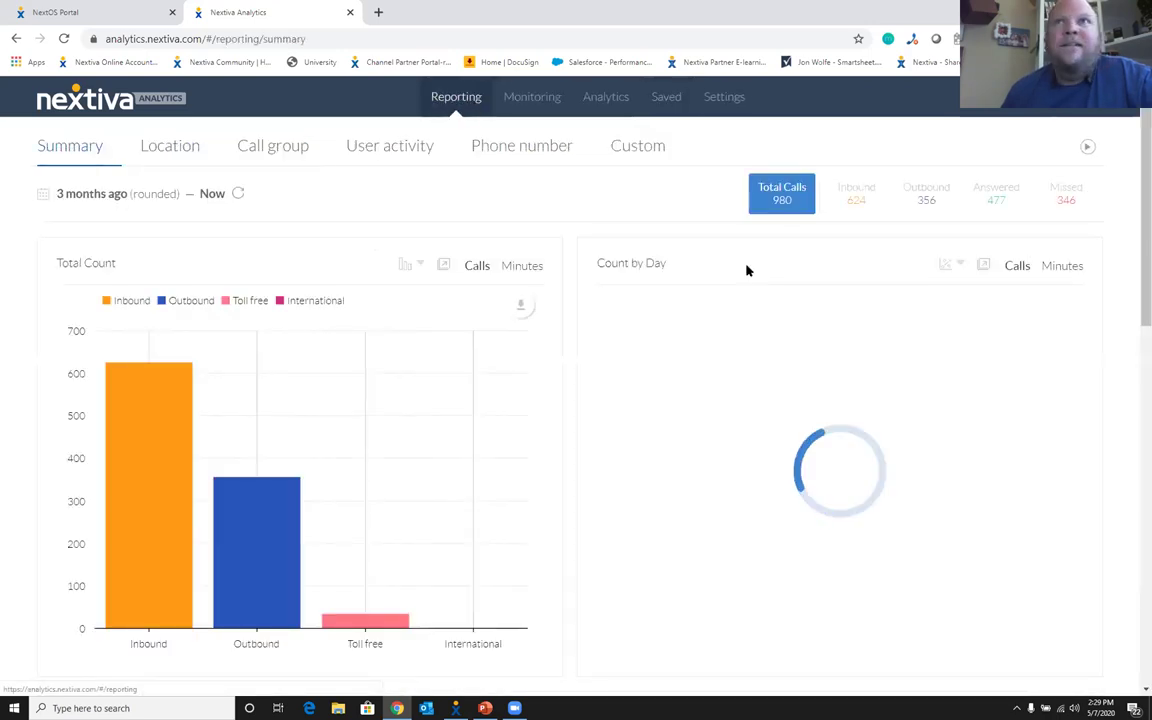
# Switch to the NextOS Portal and open the Manage Users list
pyautogui.click(96, 13)
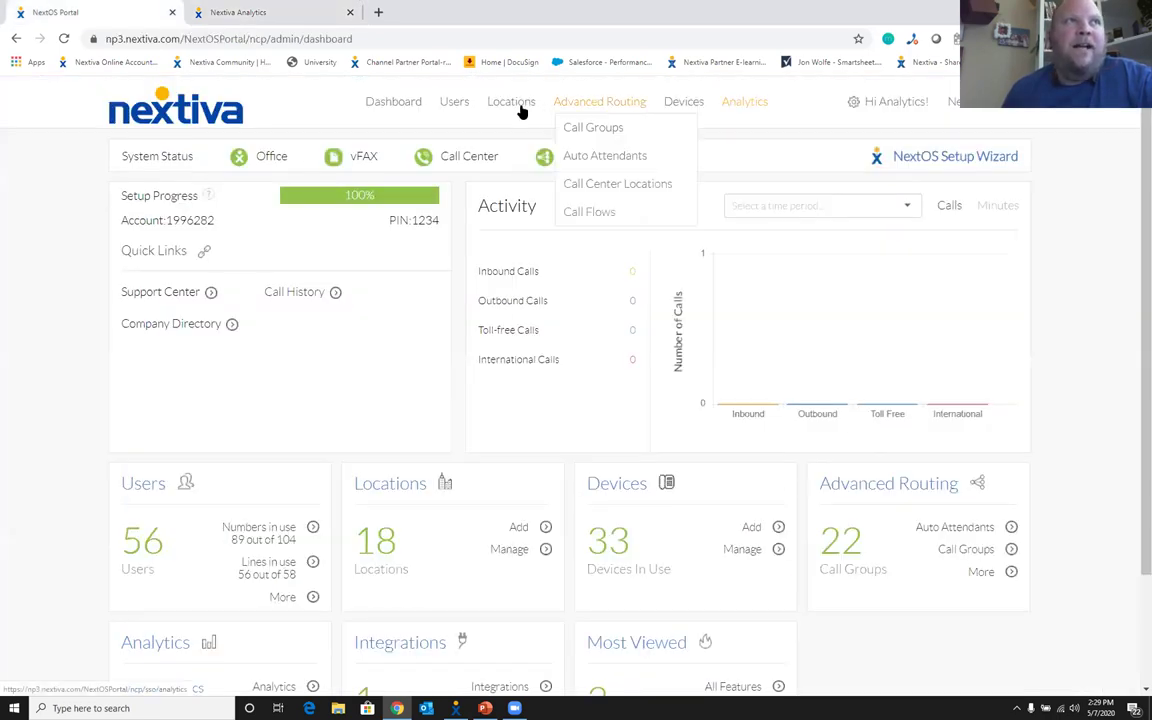
pyautogui.moveTo(521, 112)
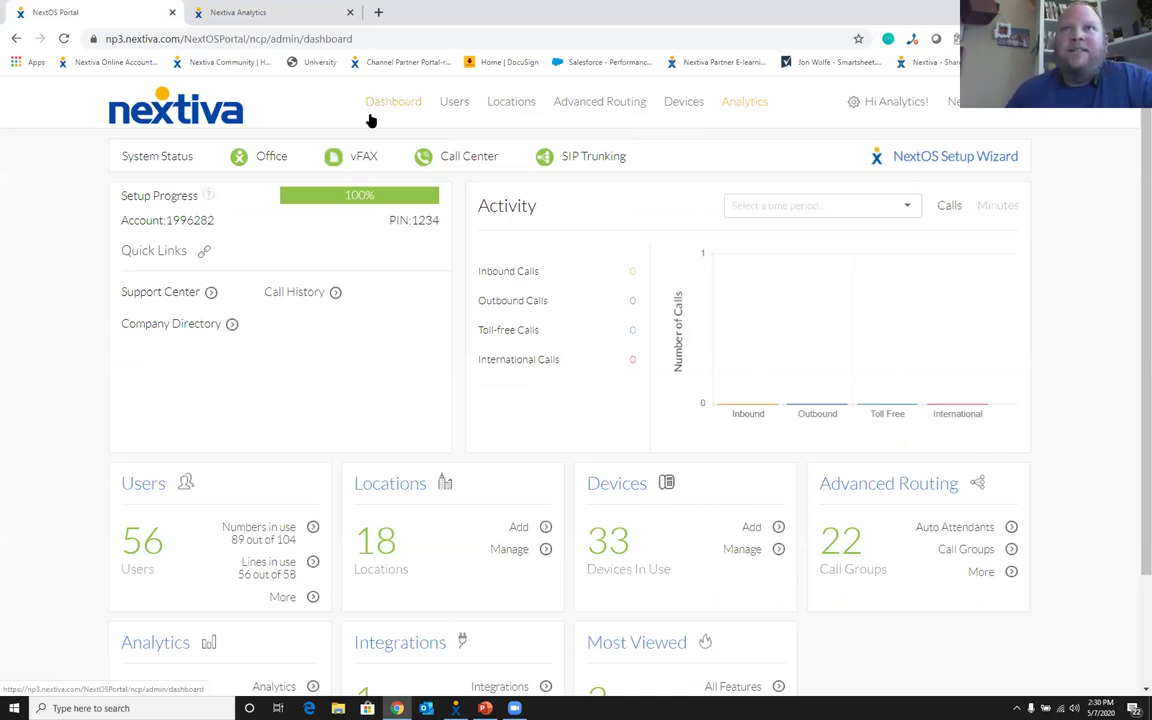
pyautogui.moveTo(449, 117)
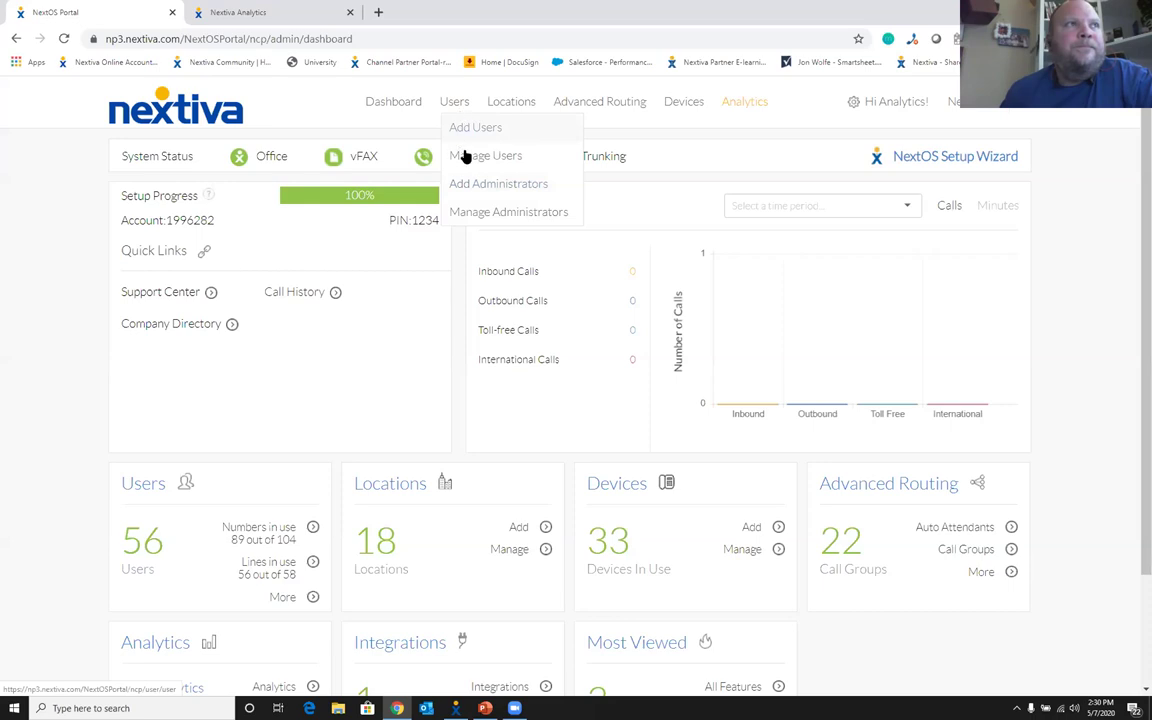
pyautogui.click(465, 159)
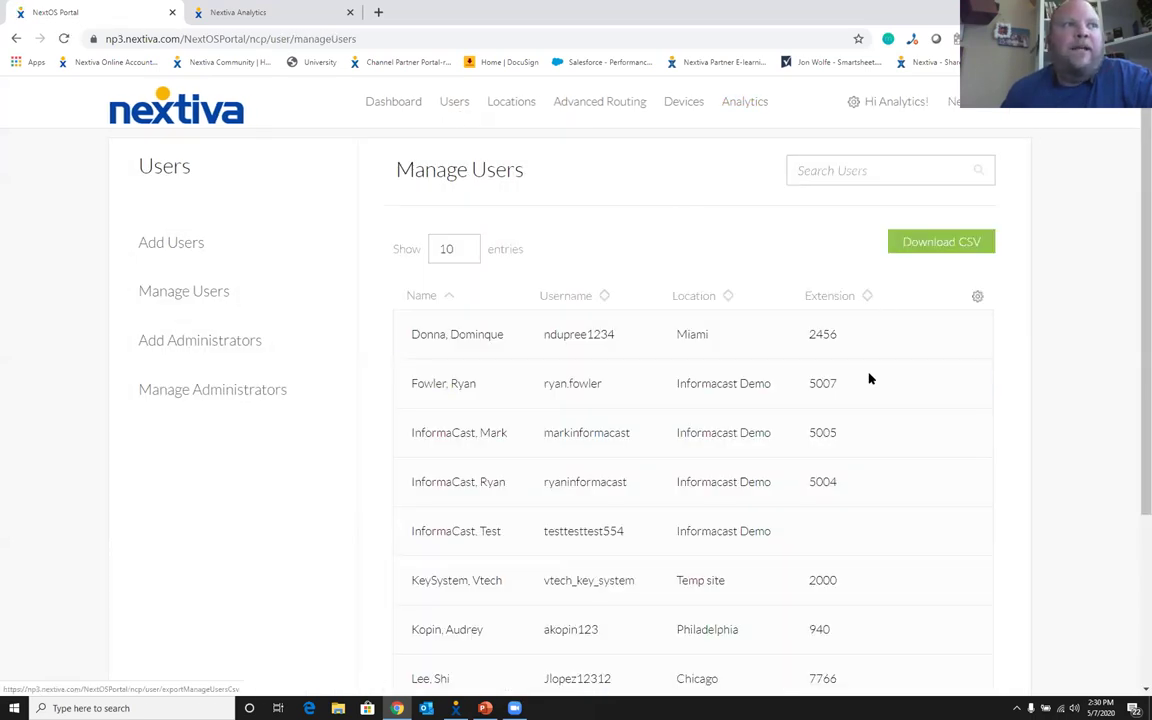
# Open the Philadelphia location's user for editing from the Manage Users list and look over the User Profile details
pyautogui.scroll(-1, 826, 376)
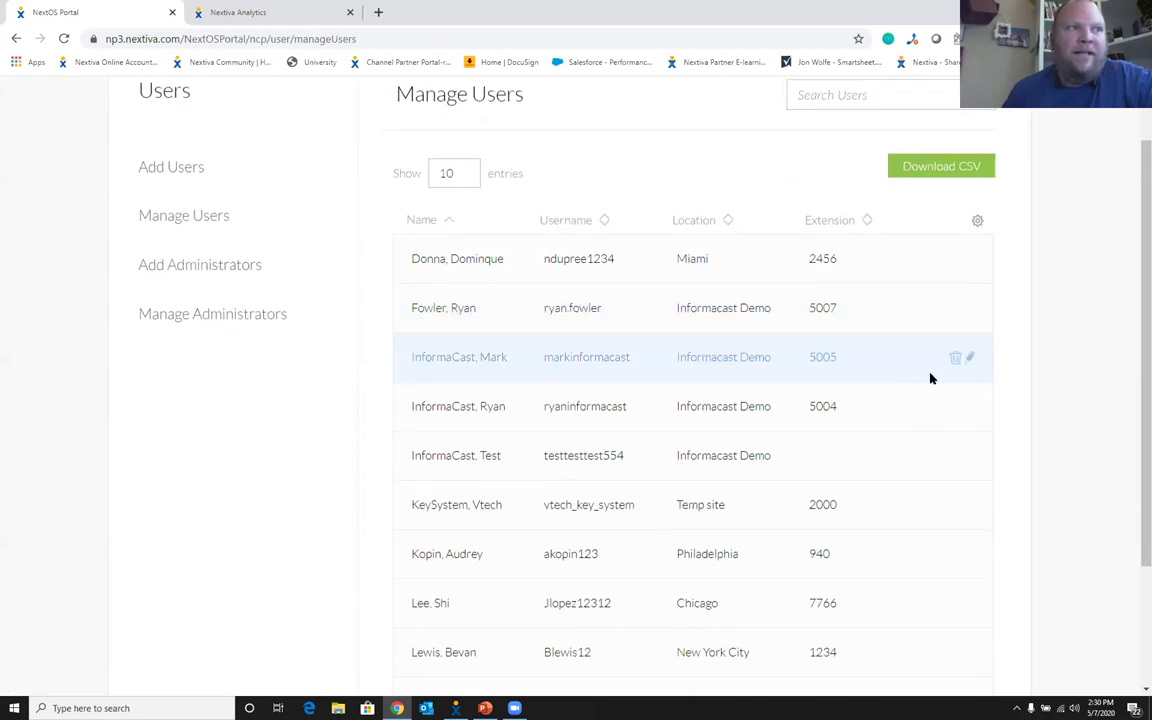
pyautogui.scroll(-2, 930, 378)
pyautogui.click(973, 411)
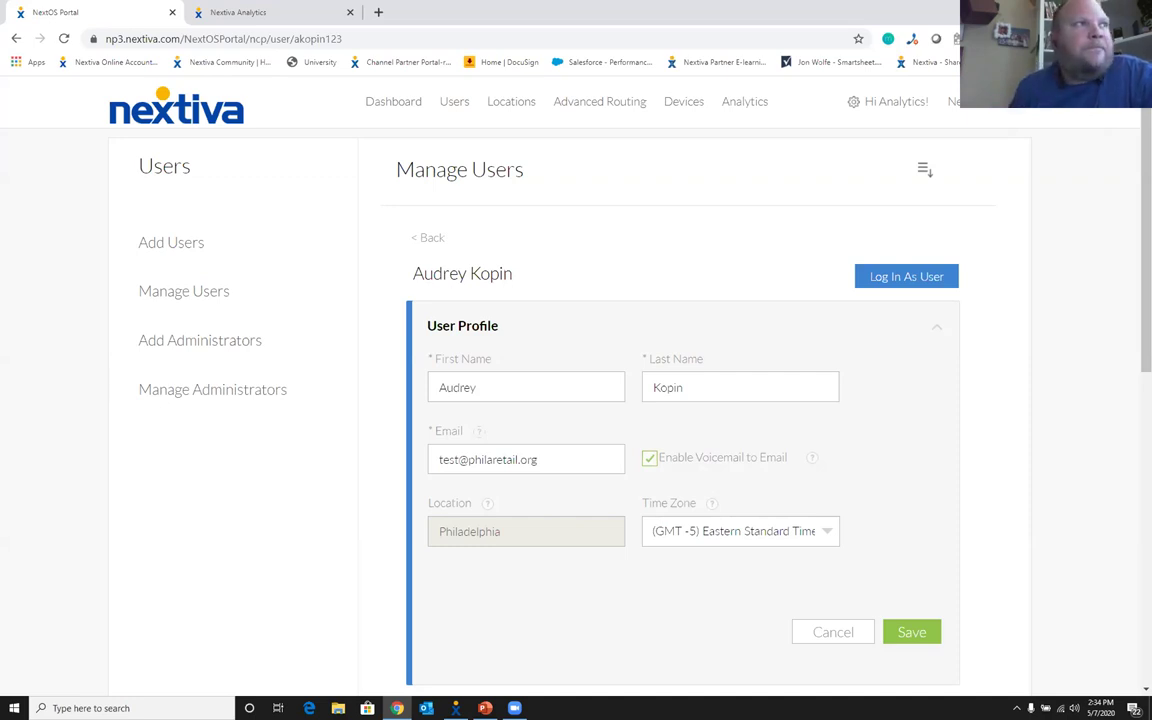
pyautogui.moveTo(453, 124)
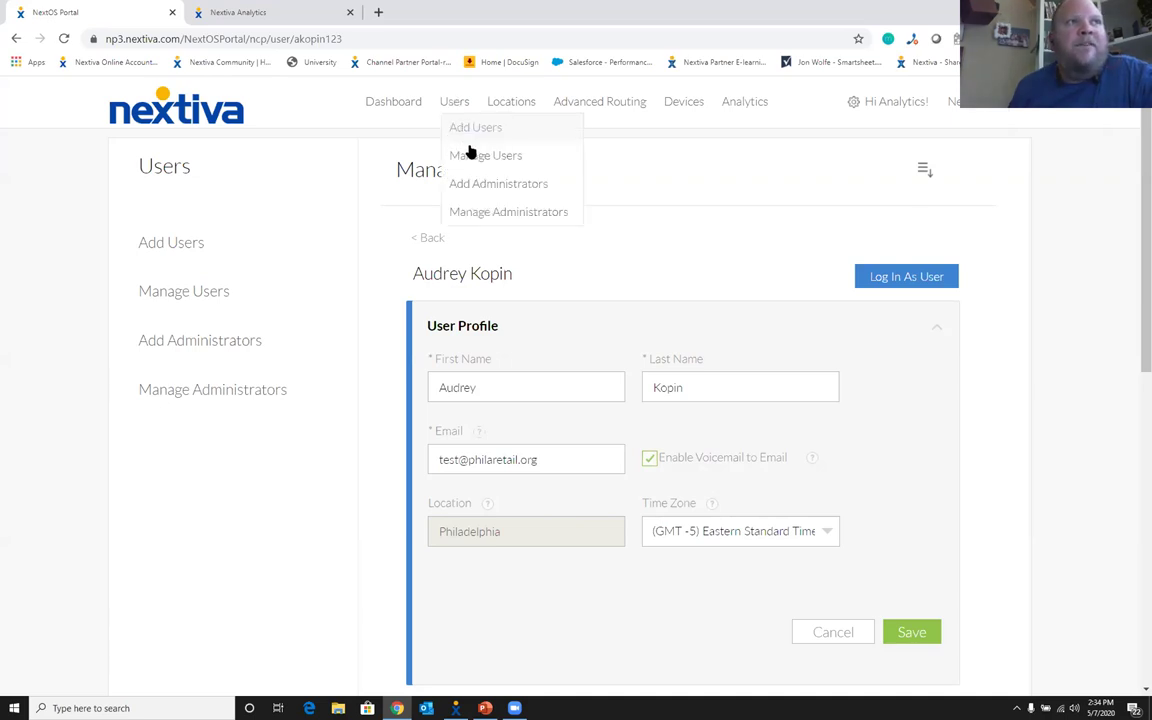
pyautogui.scroll(-4, 580, 215)
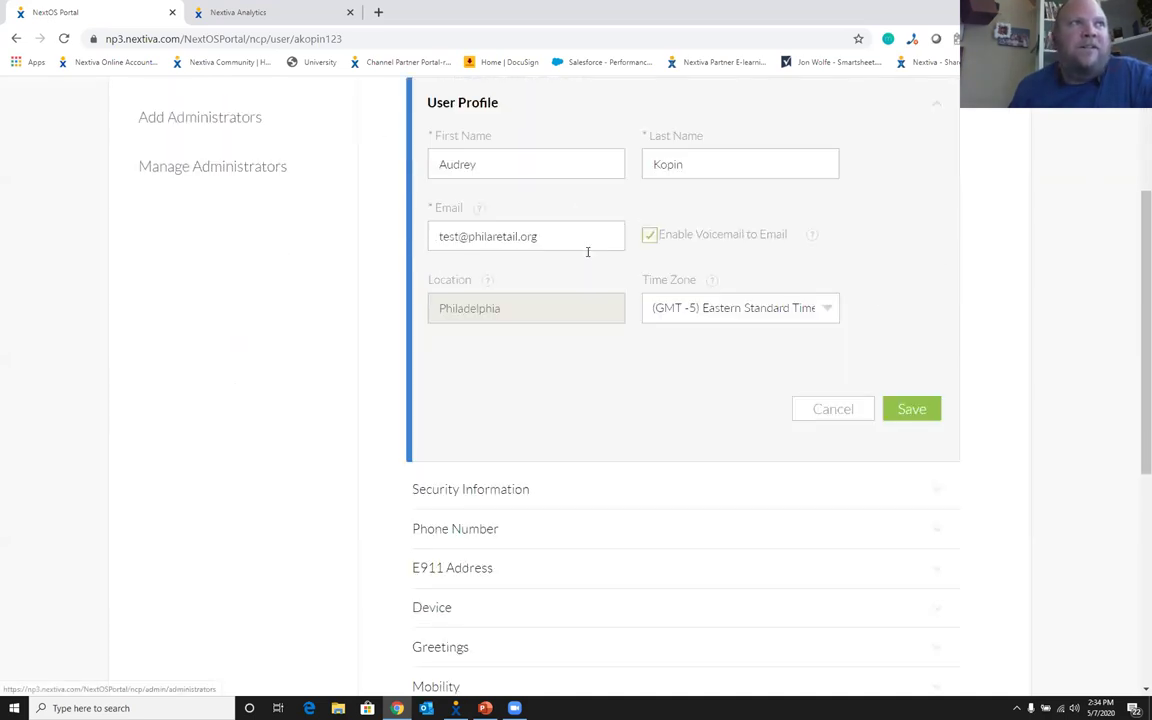
pyautogui.scroll(2, 586, 252)
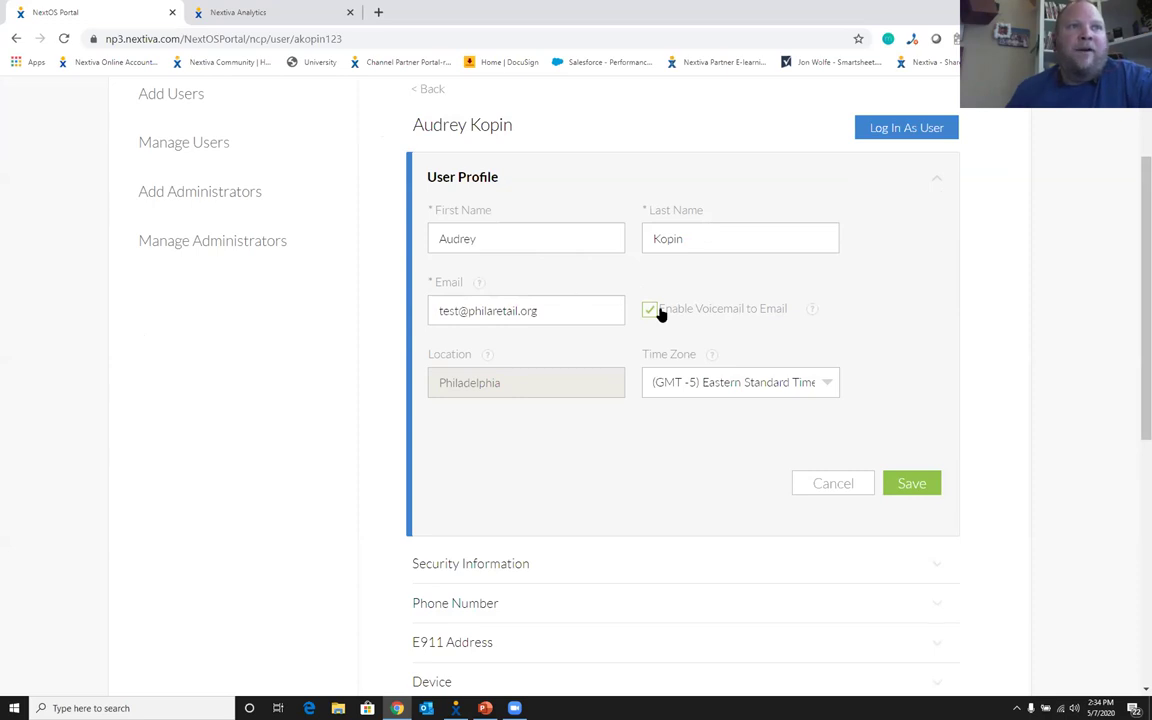
pyautogui.scroll(-3, 704, 311)
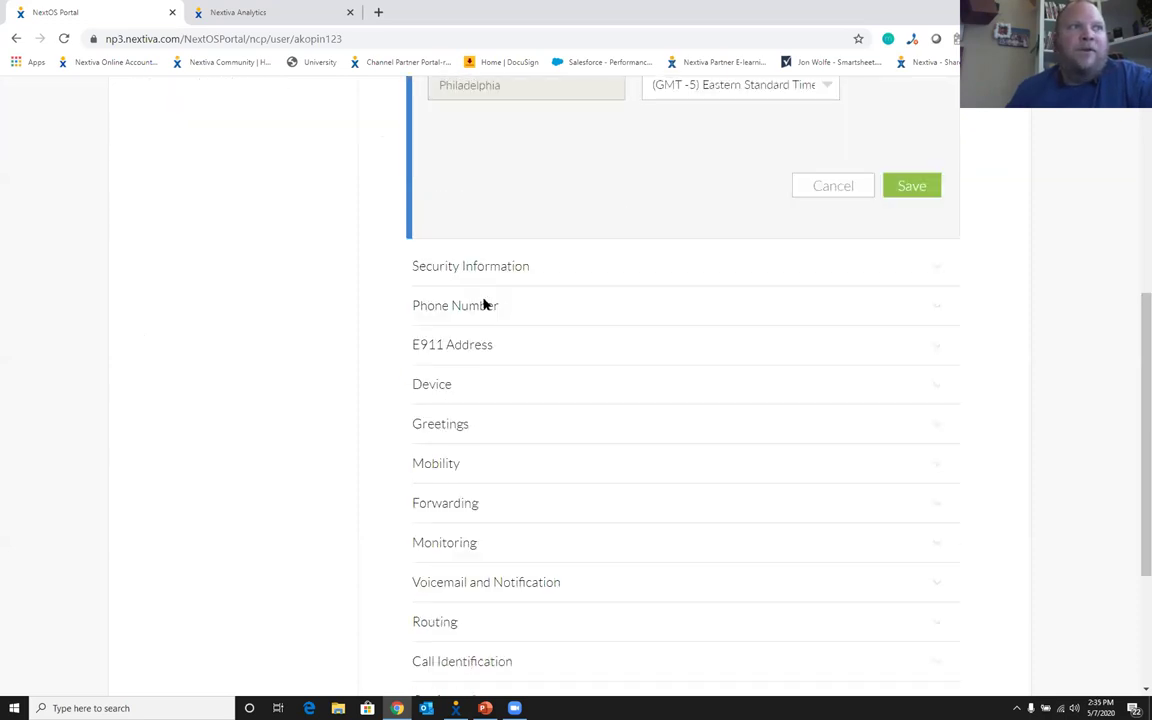
# Expand the user's Phone Number and Device sections and examine the extension and assigned phone settings
pyautogui.click(490, 306)
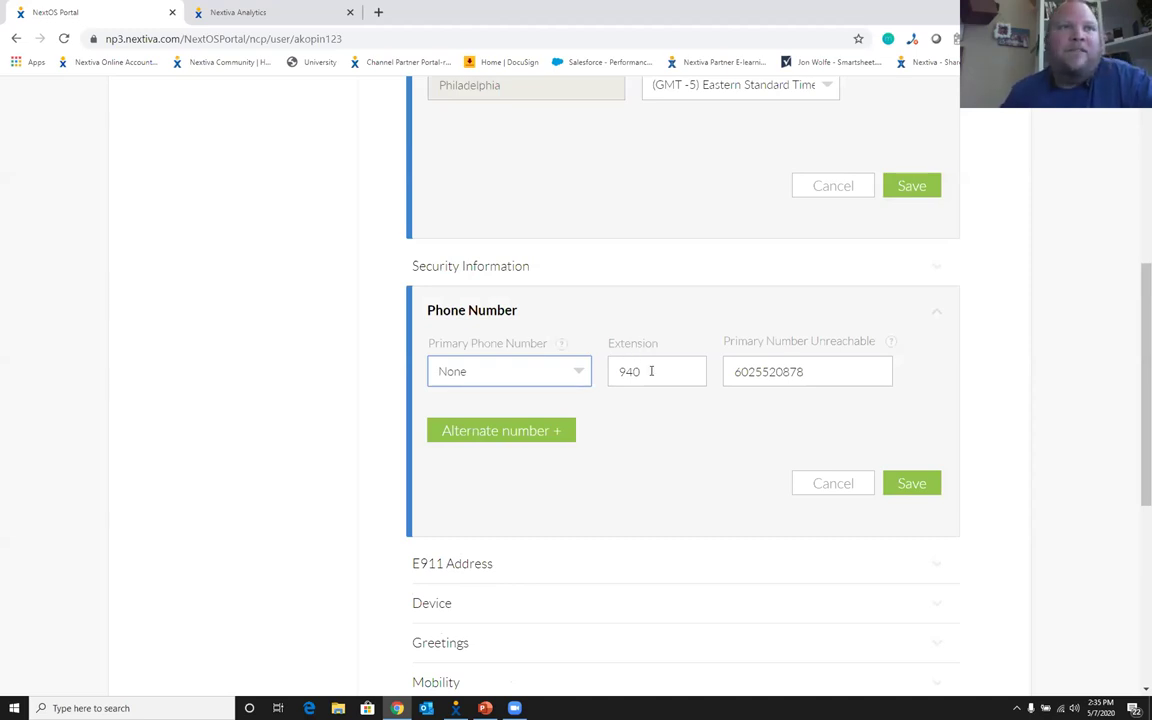
pyautogui.scroll(-3, 581, 419)
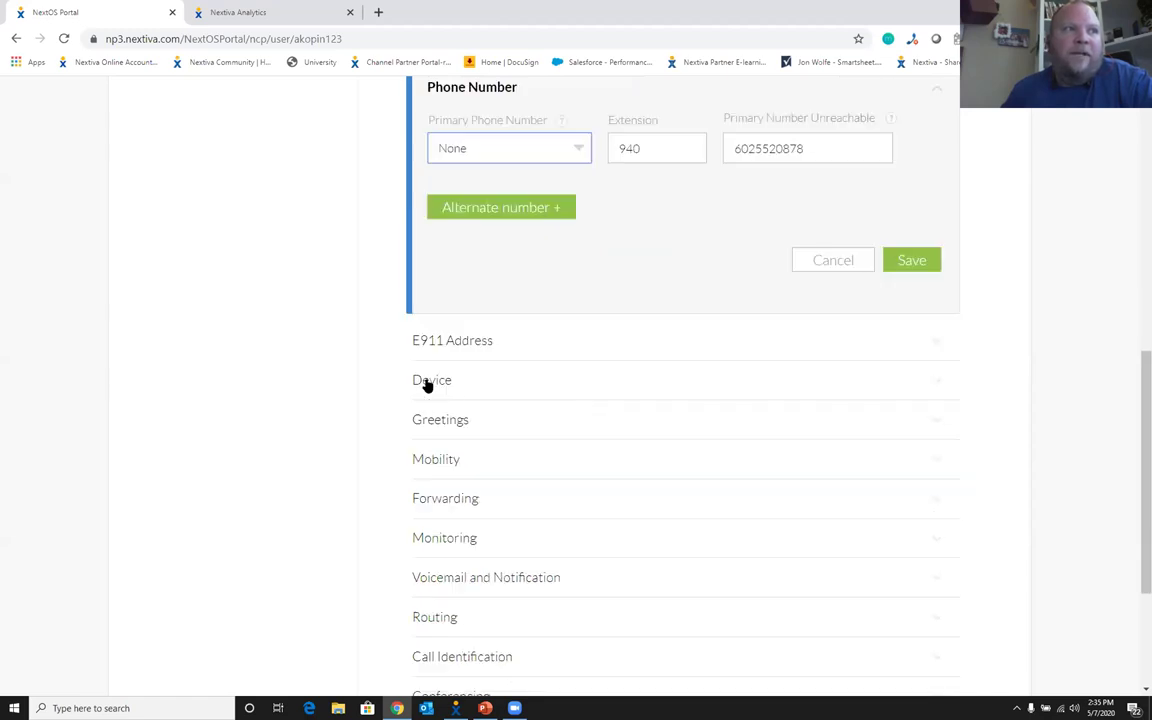
pyautogui.click(427, 382)
pyautogui.scroll(-1, 701, 384)
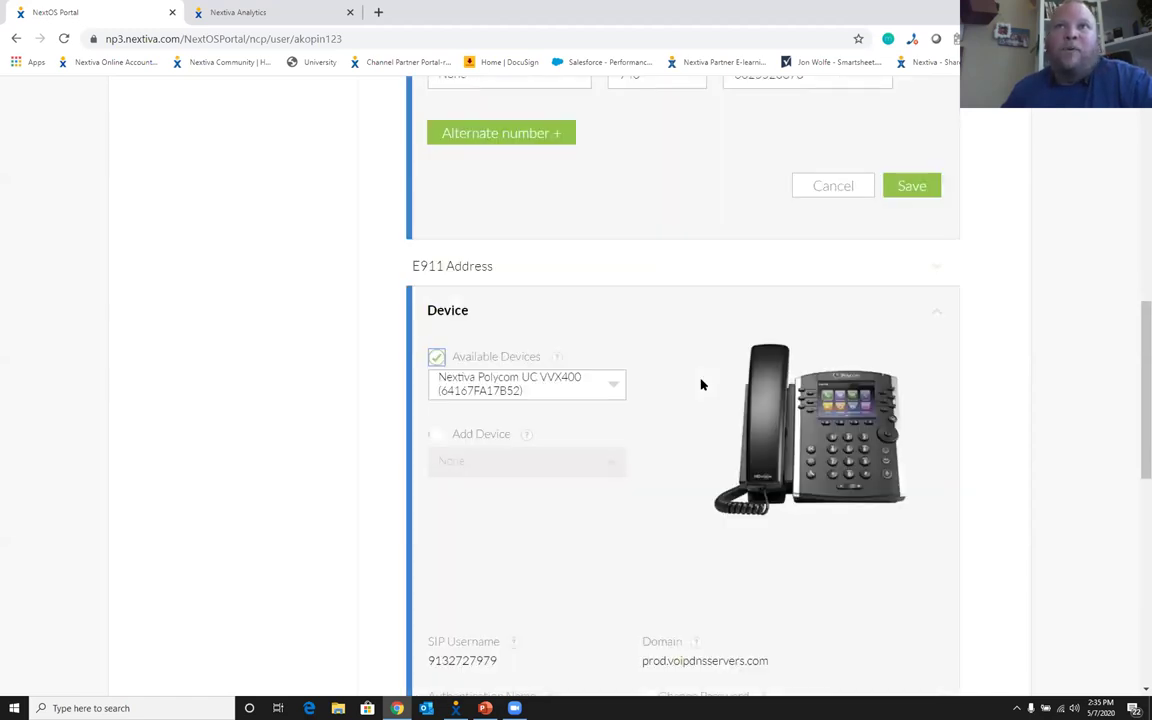
pyautogui.scroll(-6, 701, 384)
pyautogui.scroll(3, 701, 384)
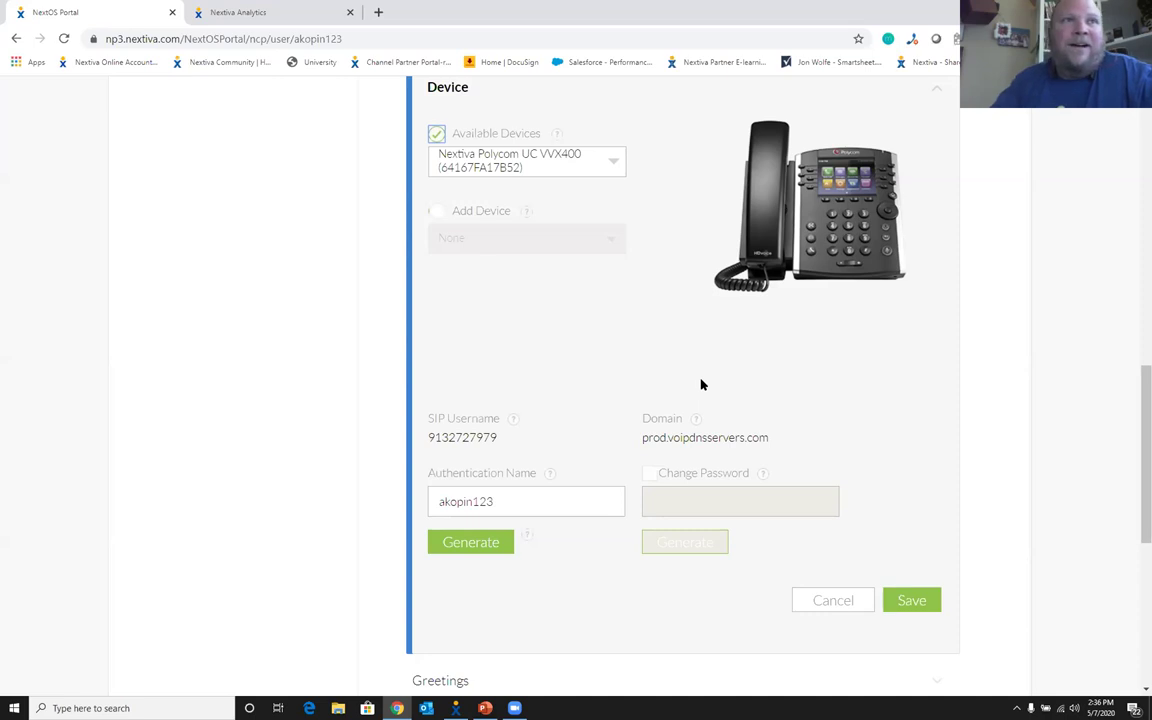
pyautogui.scroll(-4, 689, 392)
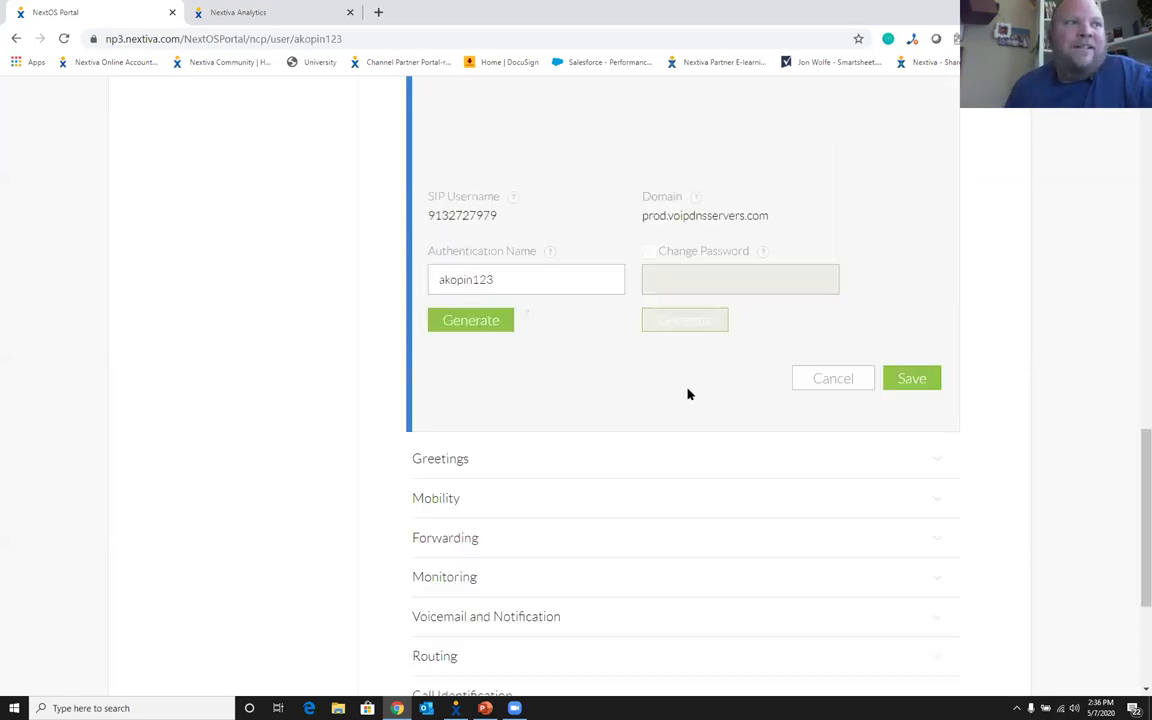
# Expand the user's Forwarding section, bring up the Call Forward Always help video, and close it
pyautogui.click(430, 392)
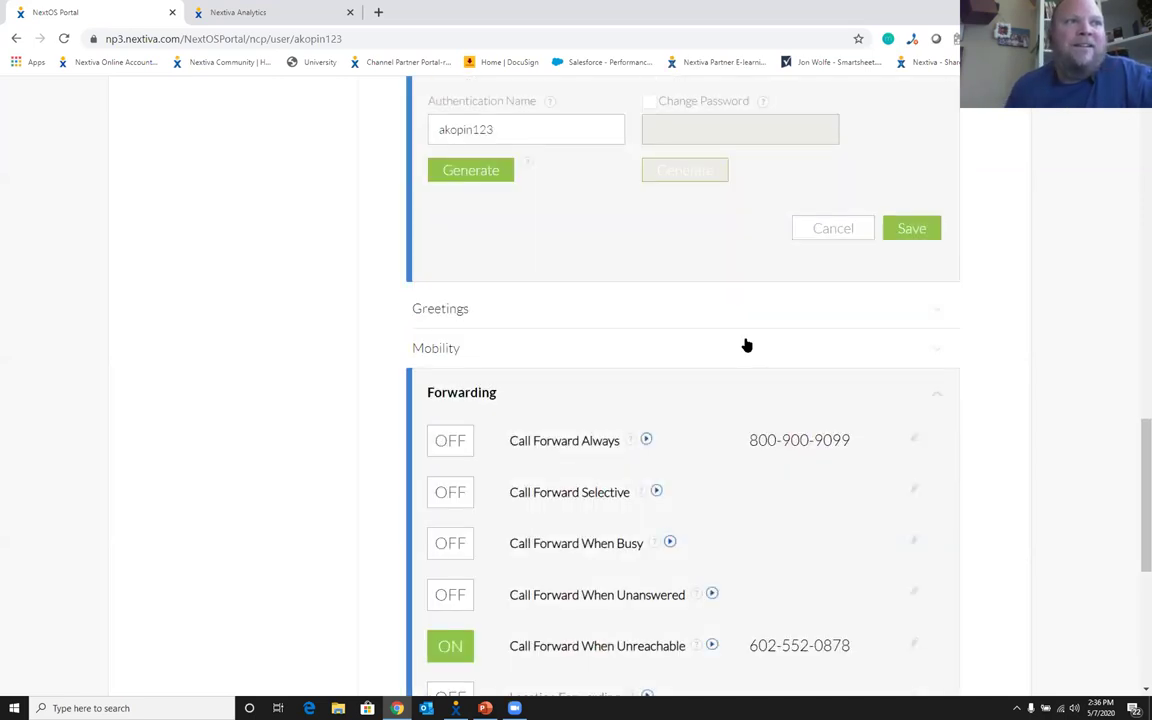
pyautogui.scroll(-2, 620, 300)
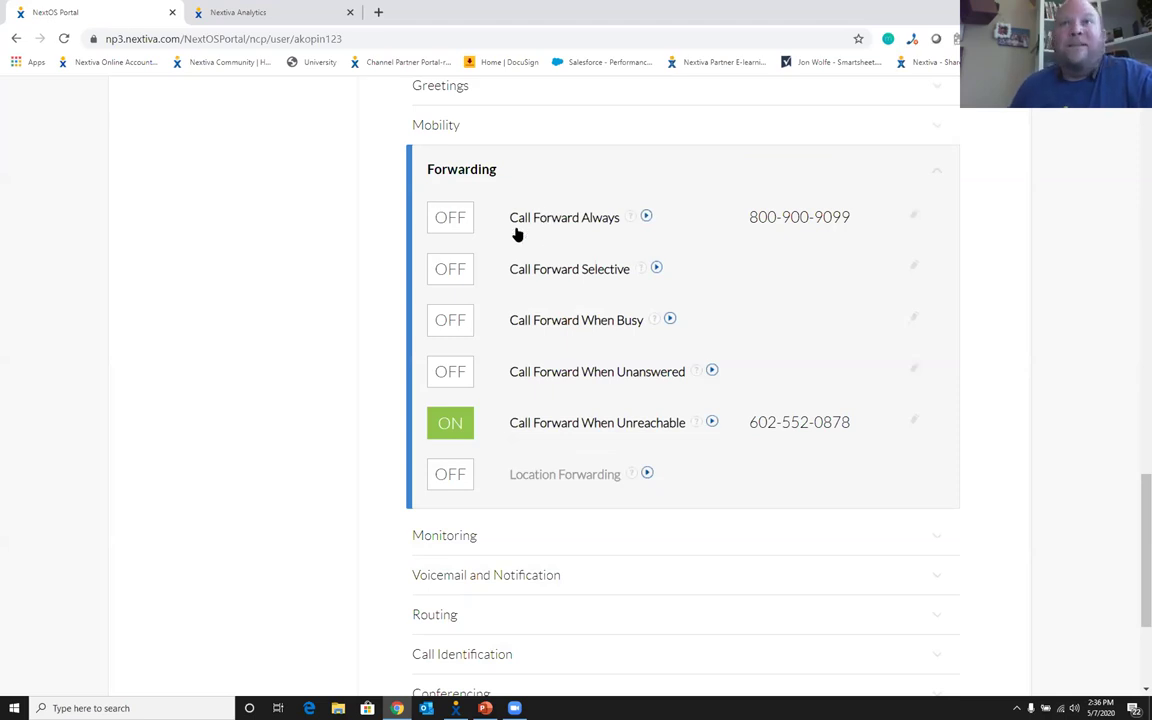
pyautogui.moveTo(630, 222)
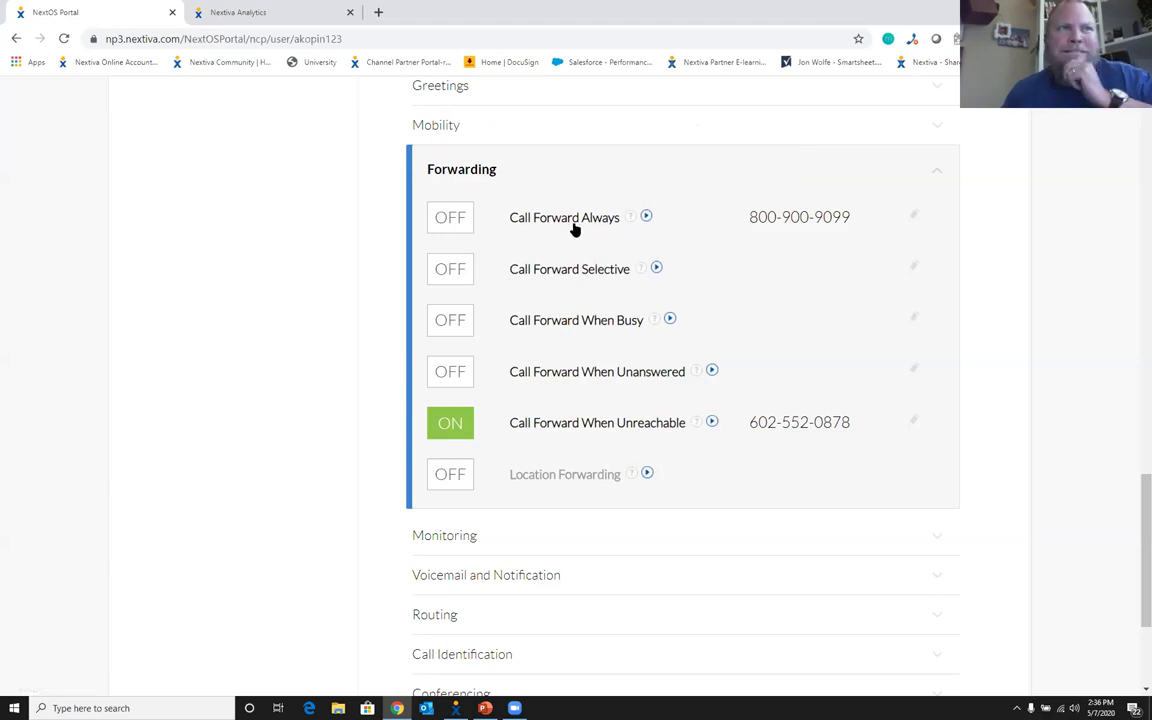
pyautogui.click(645, 216)
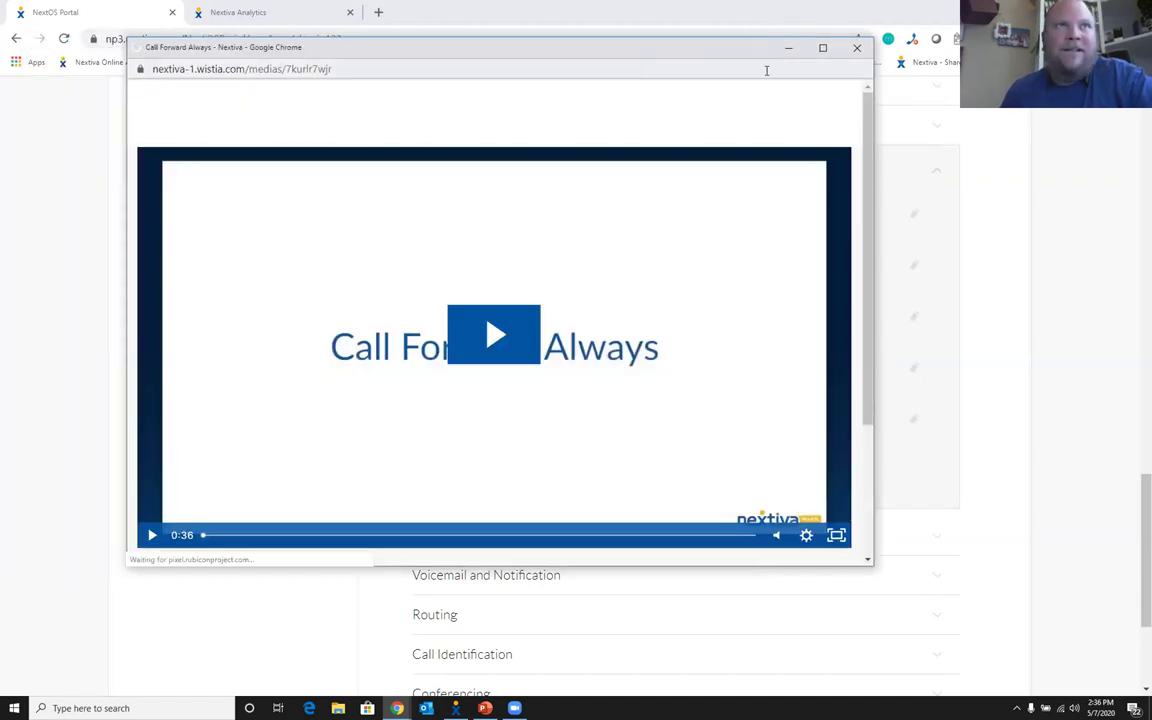
pyautogui.click(856, 47)
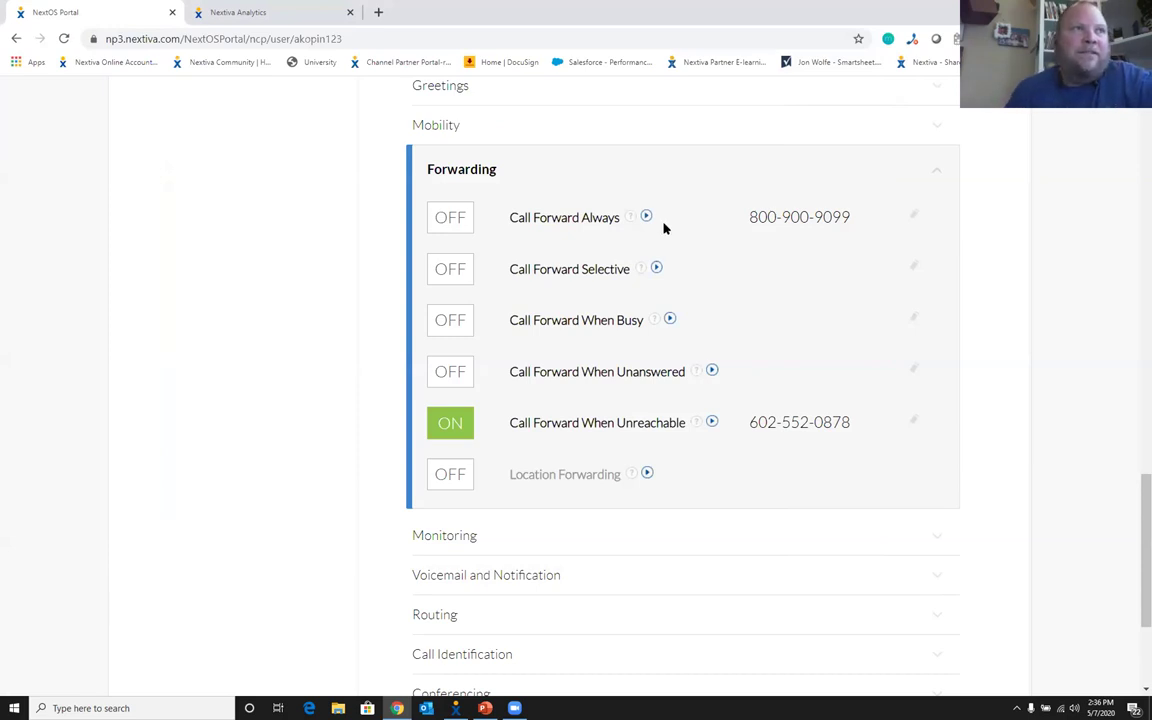
# Turn on Call Forward Always for the user, and log in as that user to view their active features
pyautogui.click(450, 218)
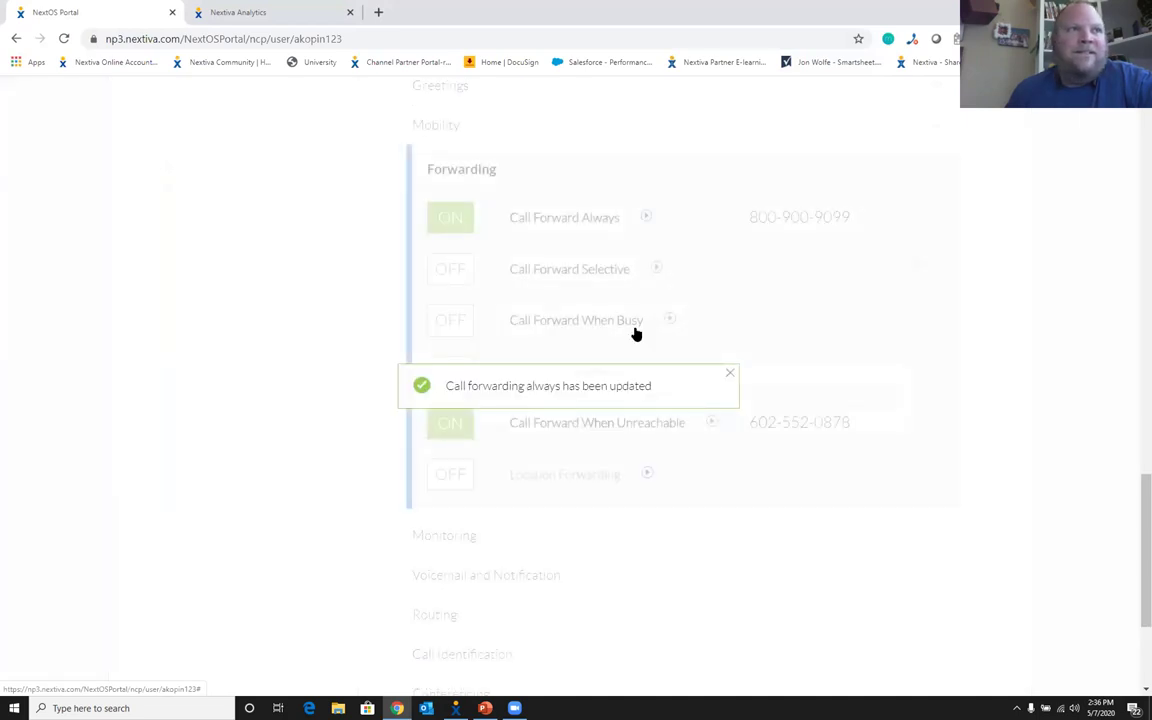
pyautogui.click(730, 373)
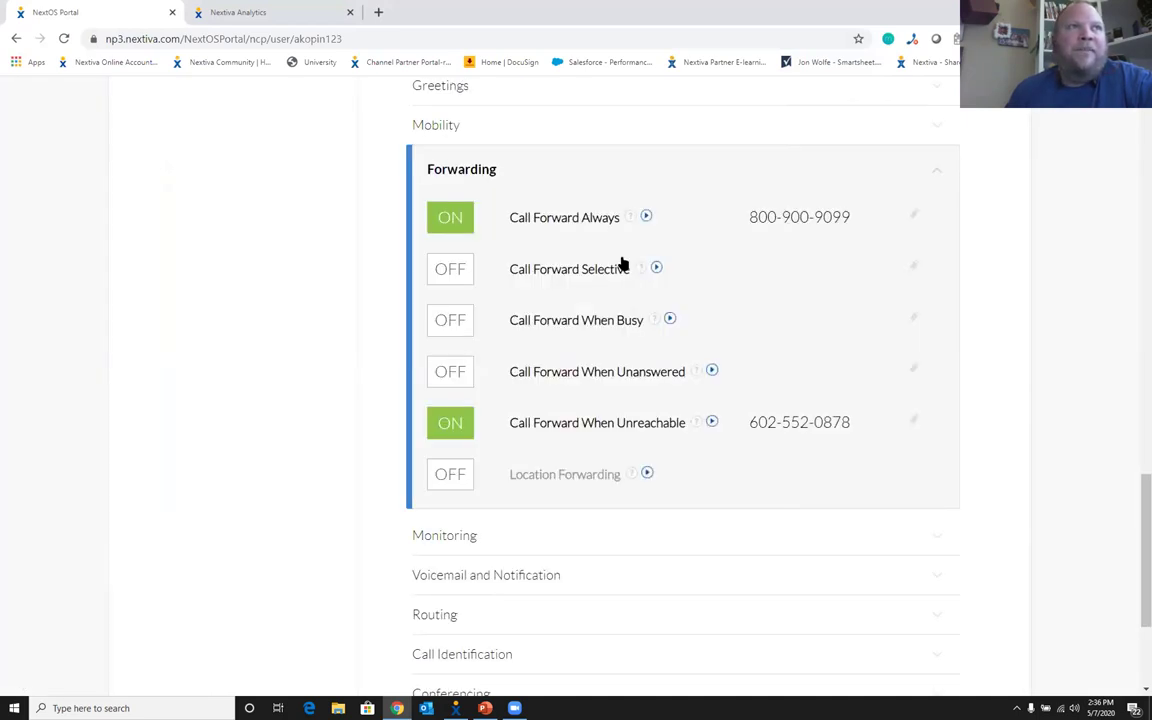
pyautogui.scroll(15, 620, 262)
pyautogui.click(896, 281)
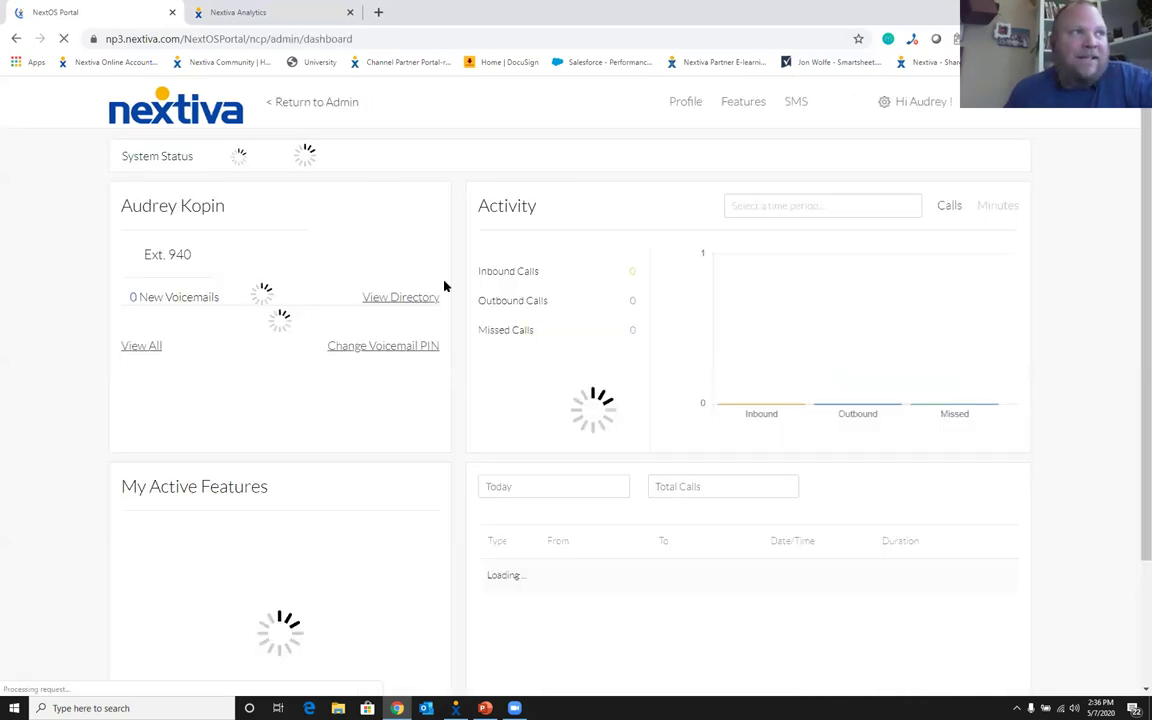
pyautogui.scroll(-3, 378, 409)
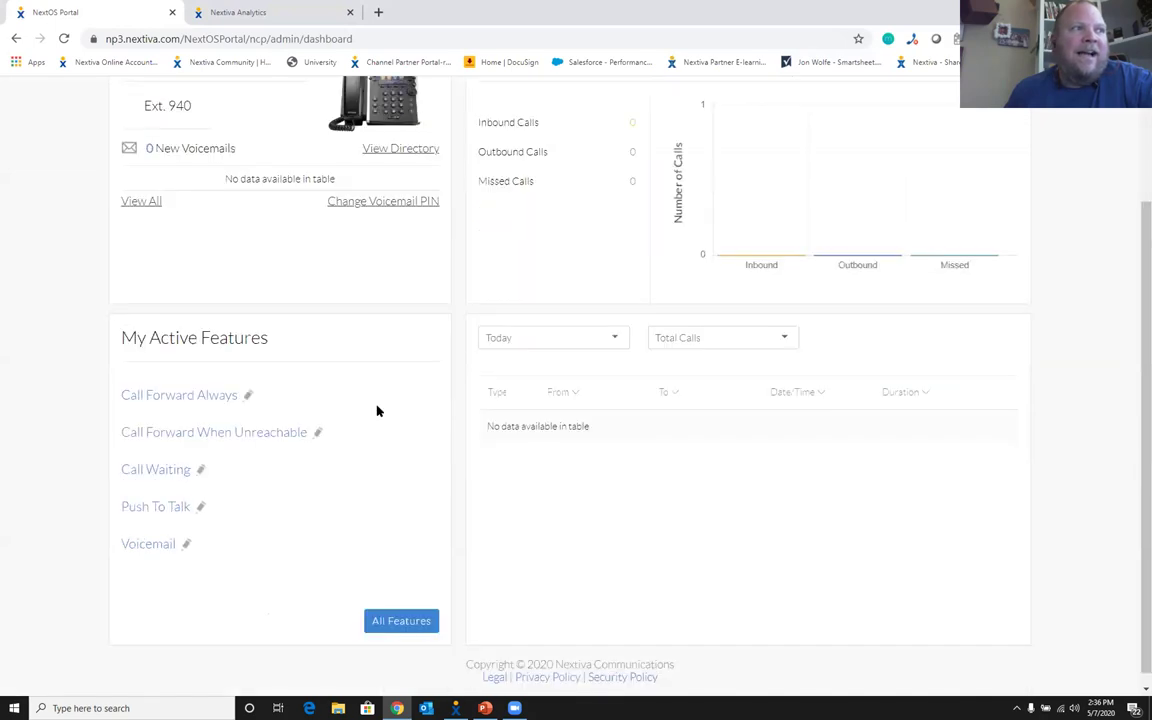
# Open Call Forward Always from the user's active features, turn it off, and look over the remaining forwarding options
pyautogui.click(175, 400)
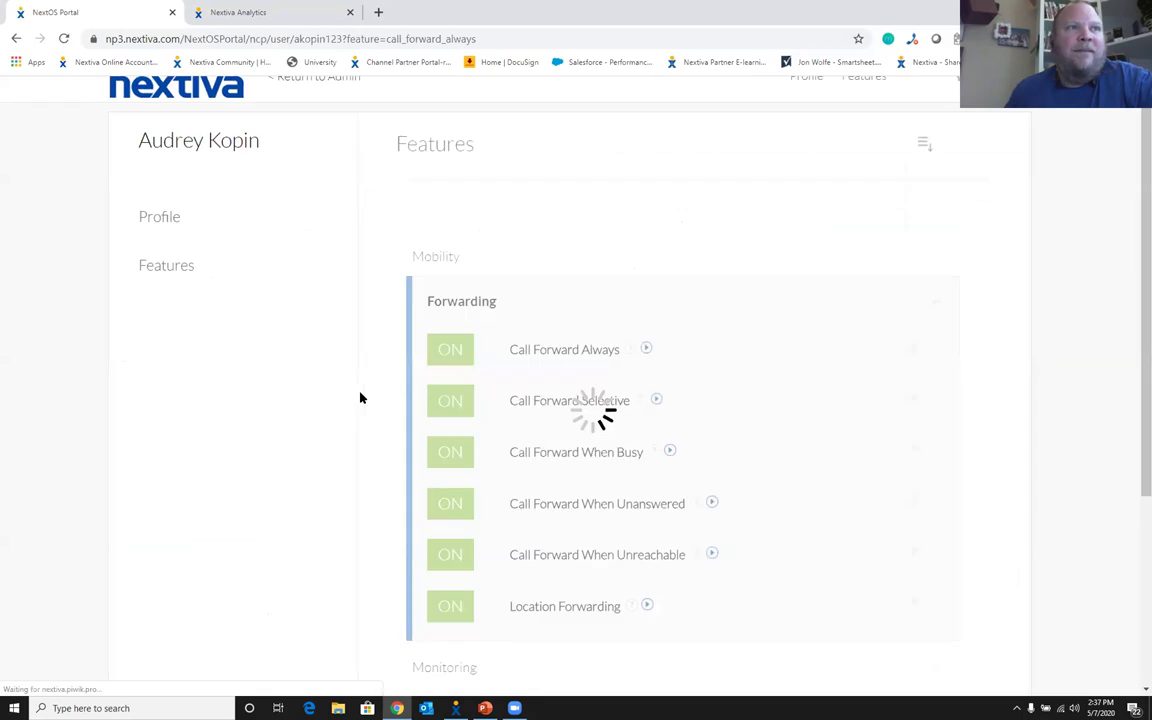
pyautogui.click(449, 94)
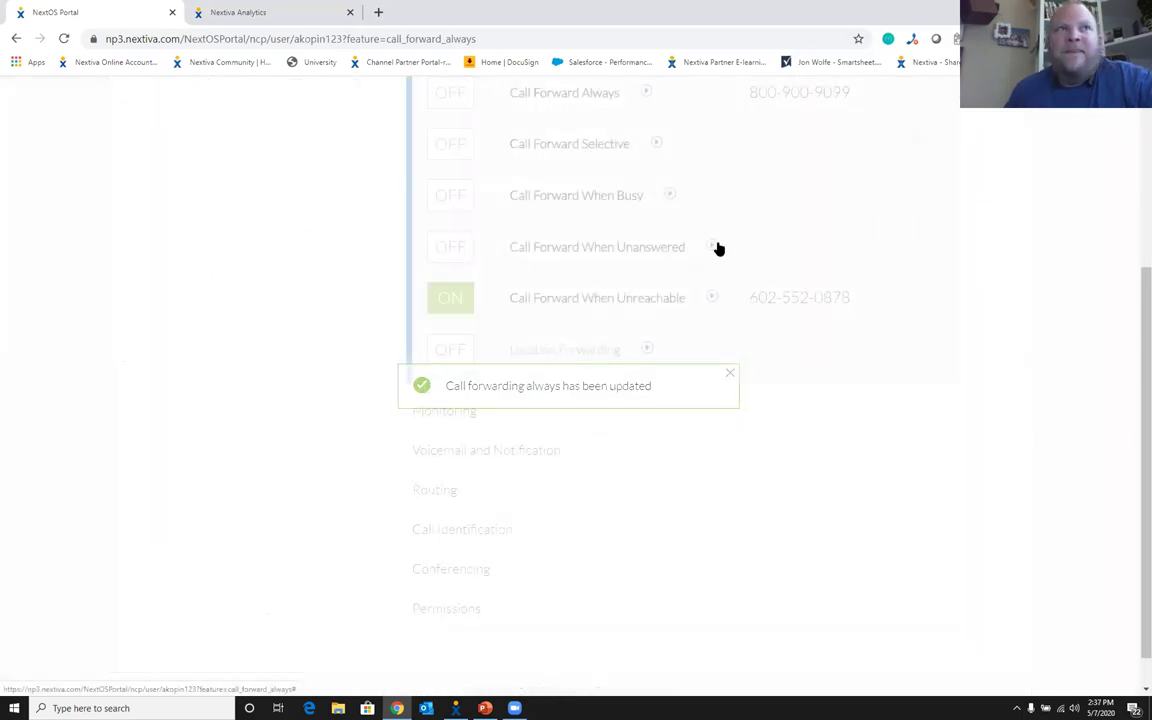
pyautogui.scroll(1, 617, 207)
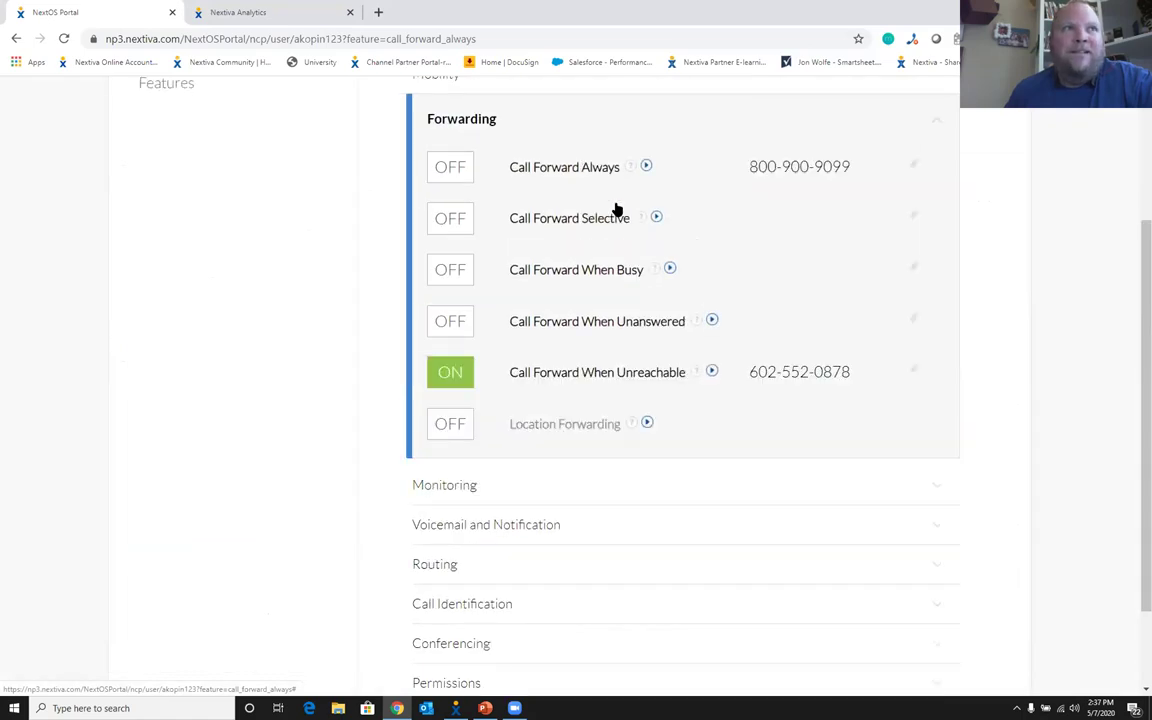
pyautogui.scroll(1, 617, 207)
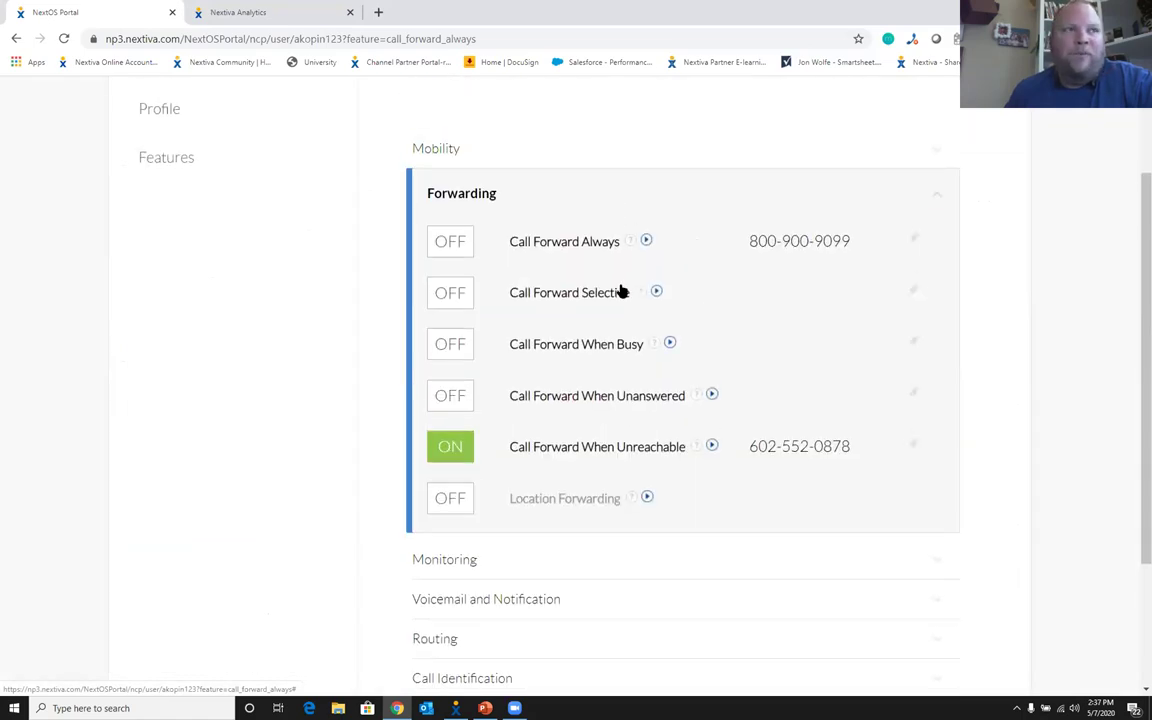
pyautogui.scroll(-1, 620, 291)
pyautogui.scroll(1, 620, 291)
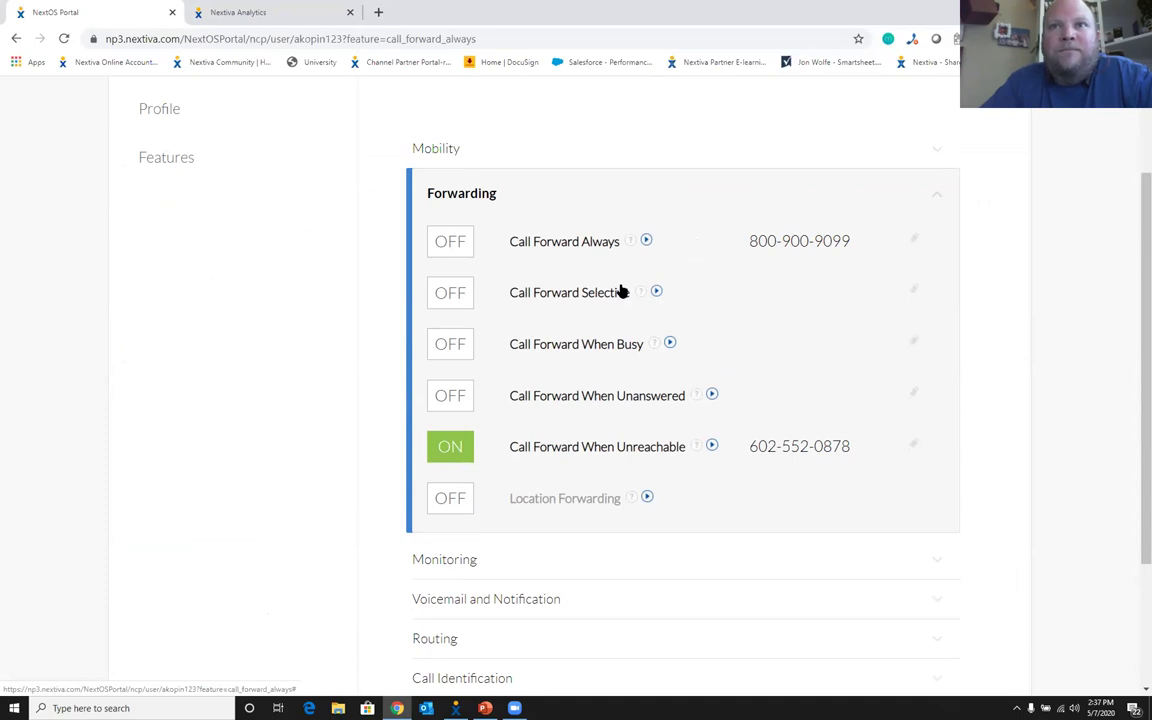
pyautogui.scroll(-3, 620, 291)
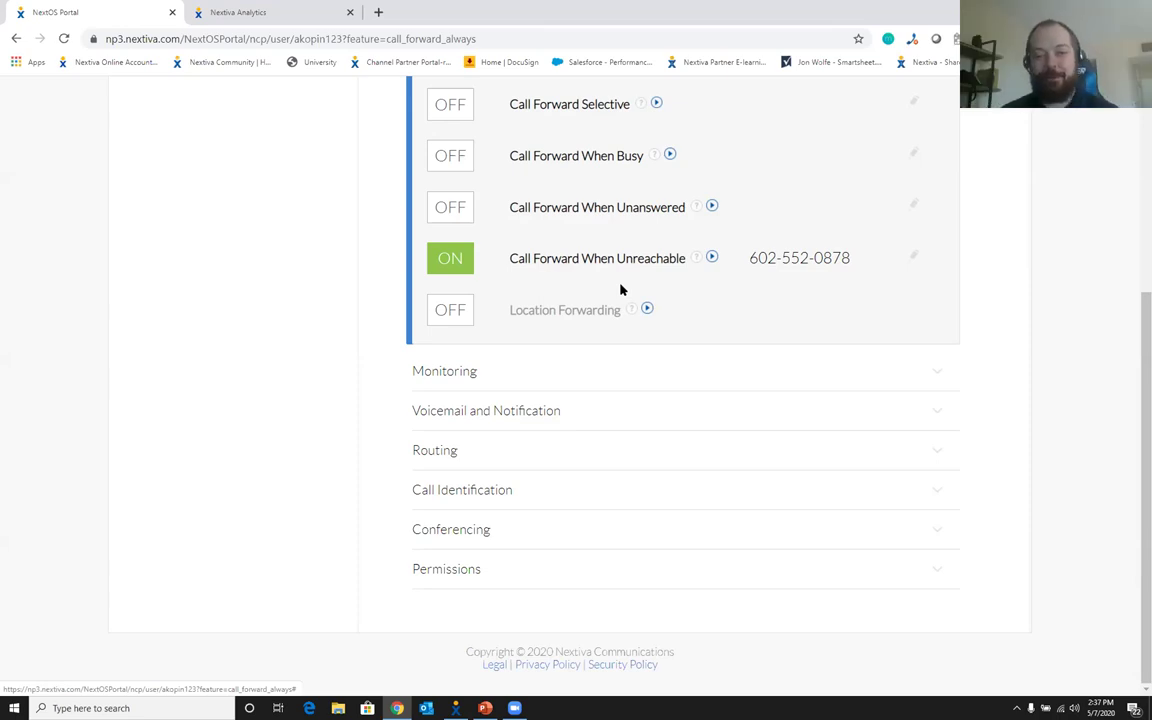
# Leave the user's Features page and return to the administrator dashboard
pyautogui.scroll(1, 605, 320)
pyautogui.scroll(3, 597, 335)
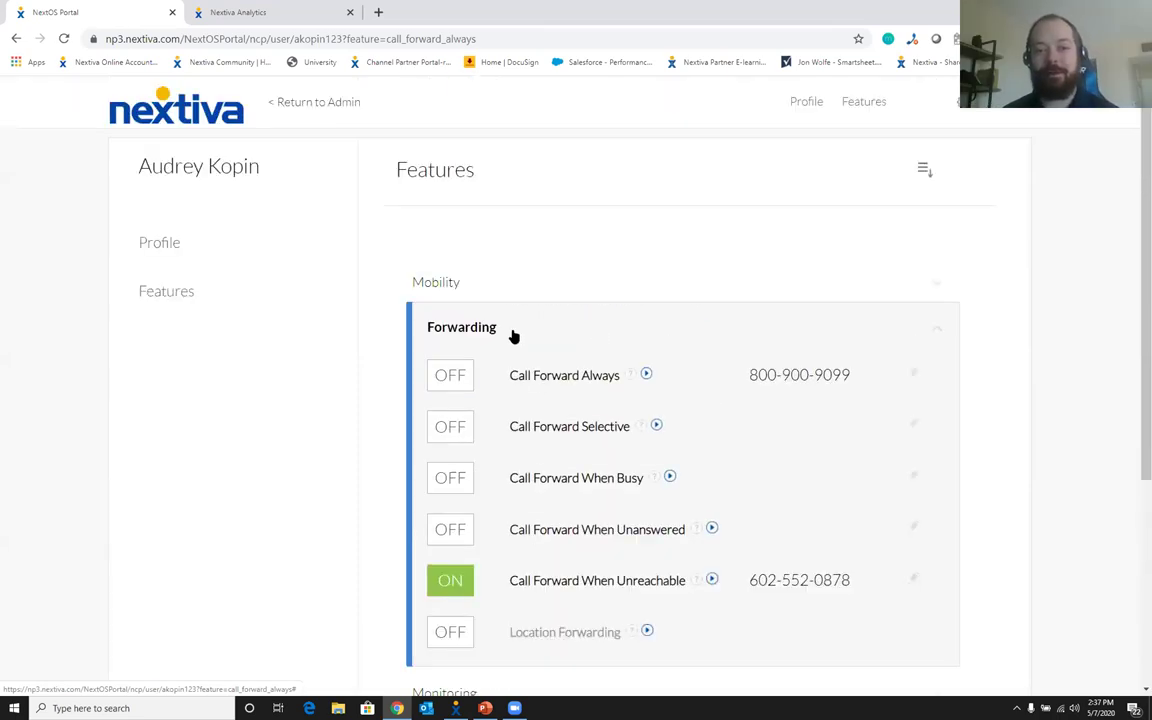
pyautogui.click(200, 115)
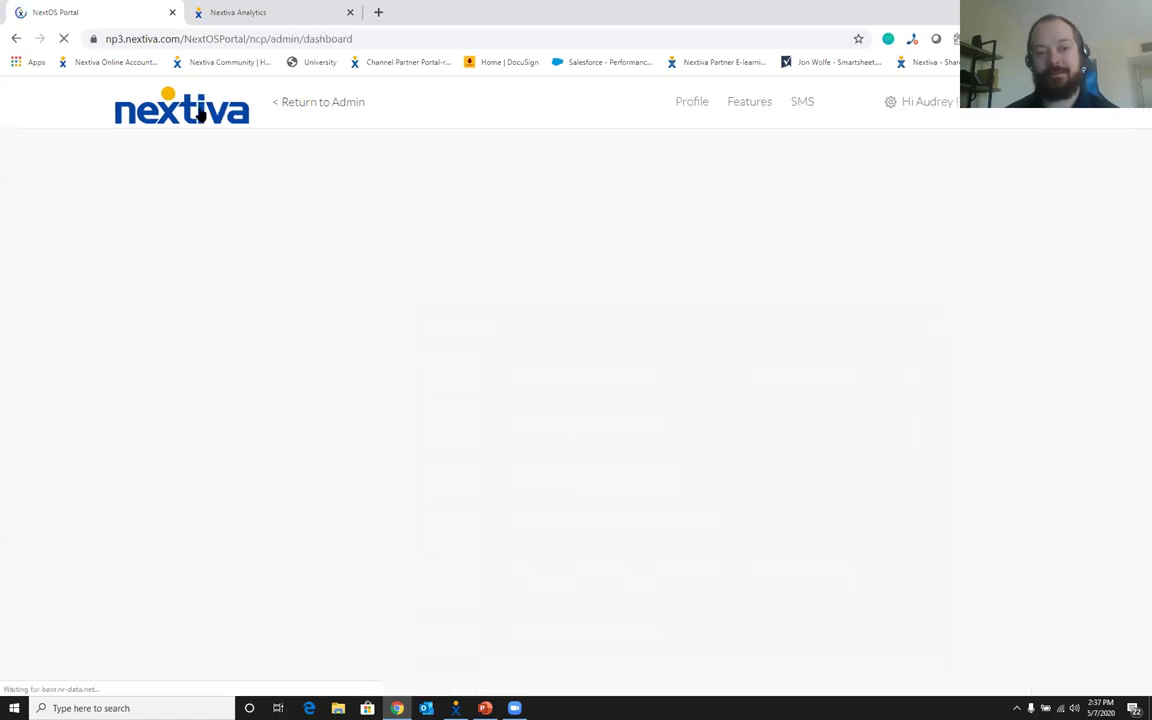
pyautogui.click(318, 104)
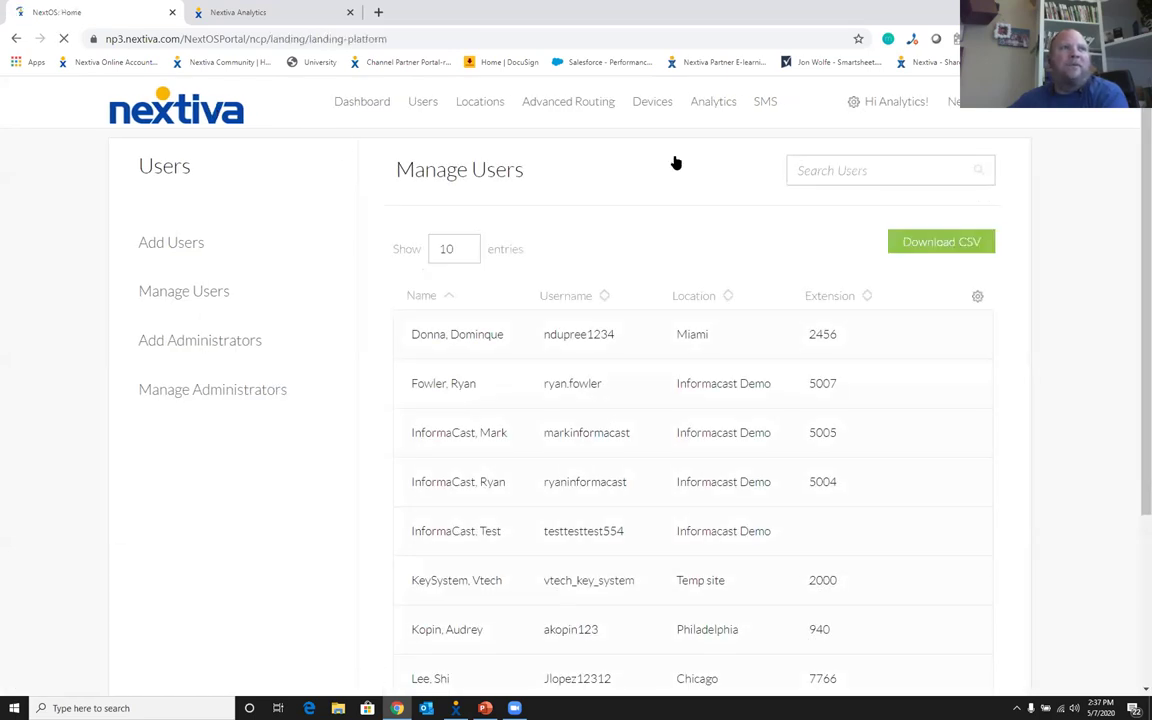
pyautogui.click(607, 298)
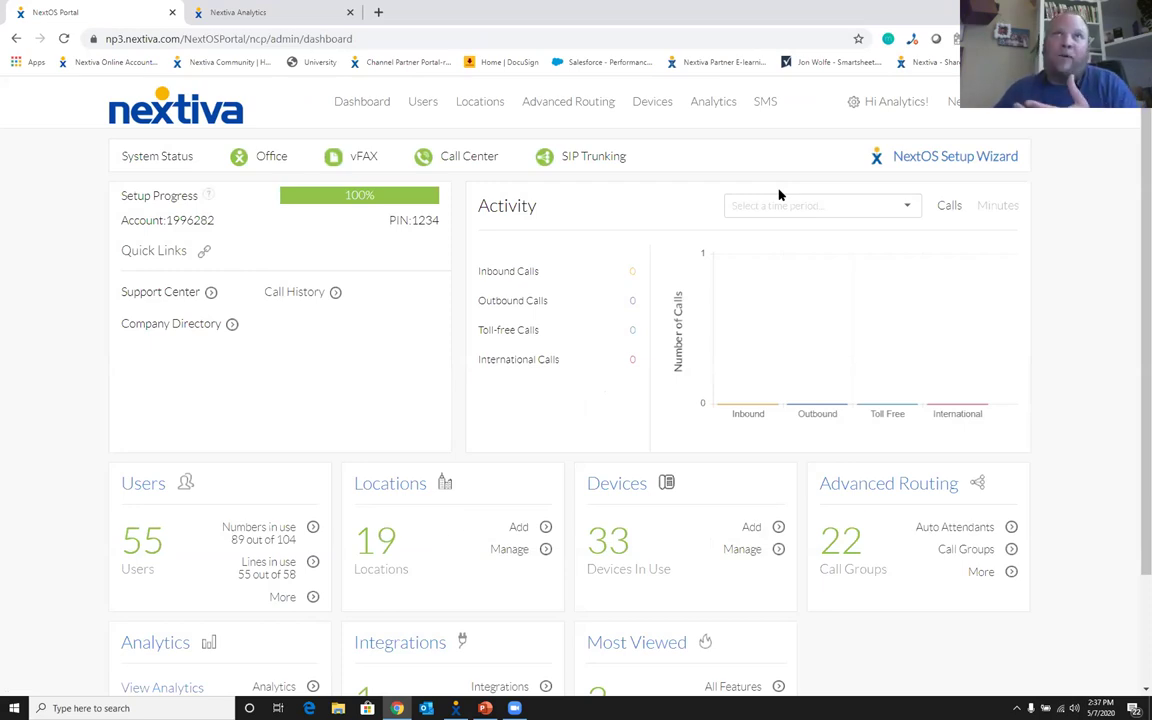
# Launch the Call Flow portion of the NextOS Setup Wizard and follow it through Create Call Flows to the call flow templates
pyautogui.click(984, 160)
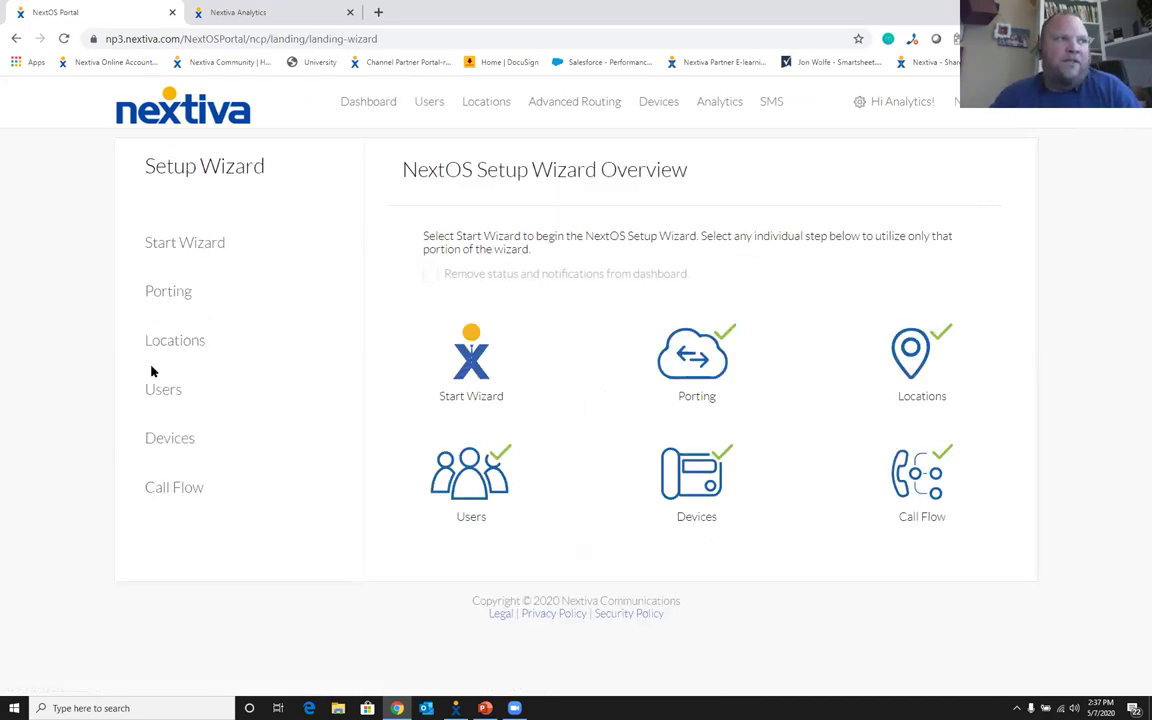
pyautogui.click(208, 486)
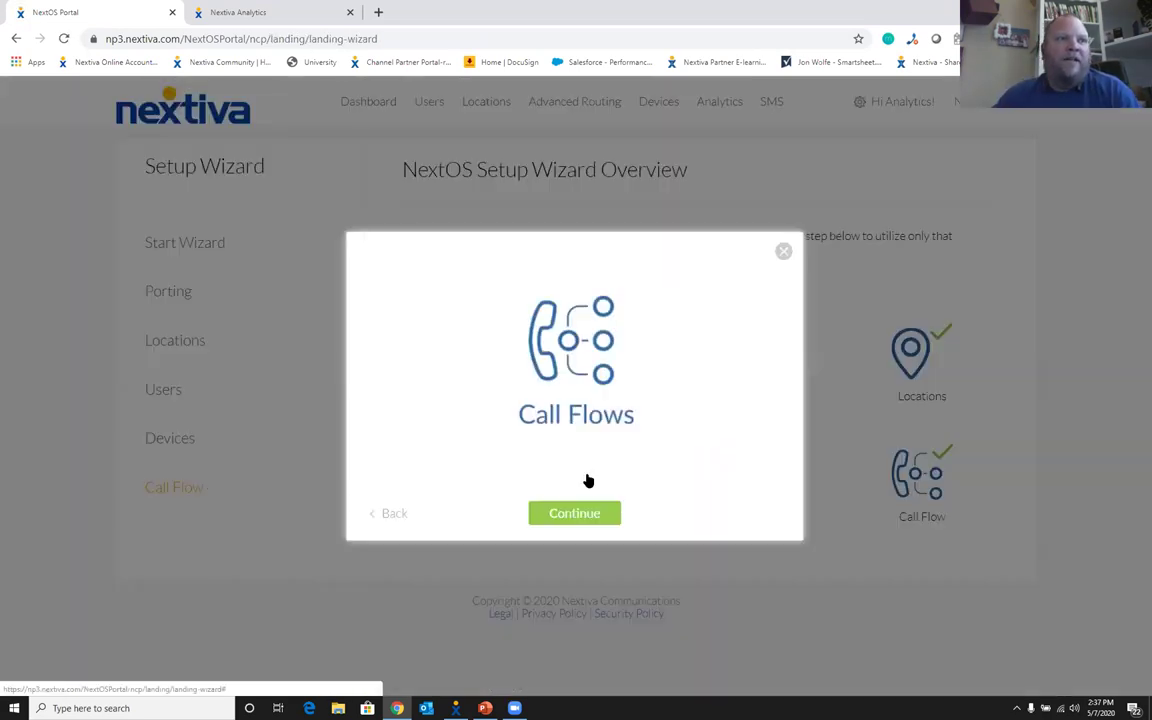
pyautogui.click(575, 512)
pyautogui.click(512, 520)
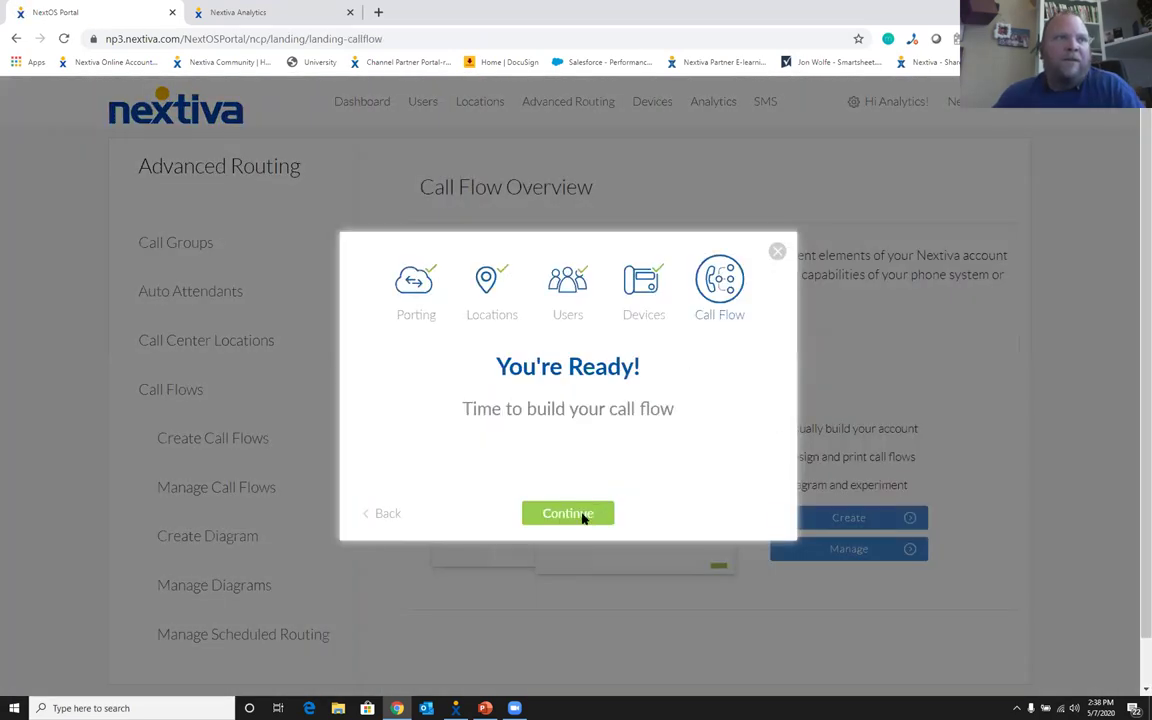
pyautogui.click(568, 513)
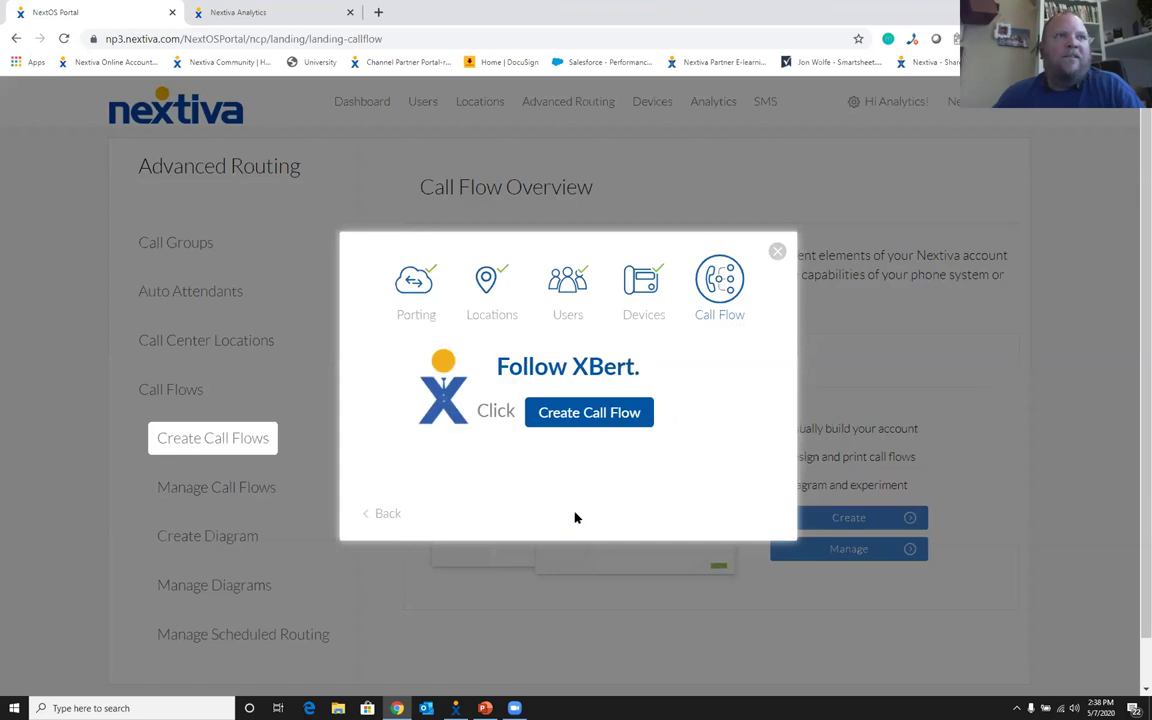
pyautogui.click(213, 445)
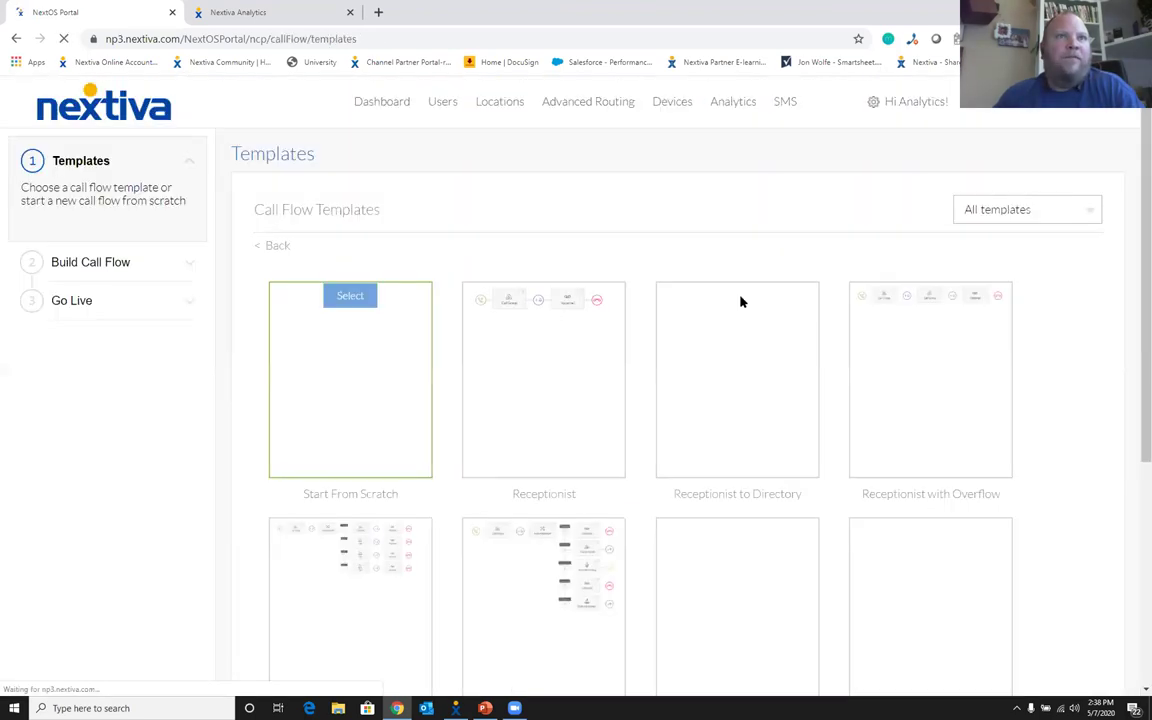
# Filter the call flow templates to Sales & Support, choose the Department Select template, and start building the call flow
pyautogui.click(1018, 216)
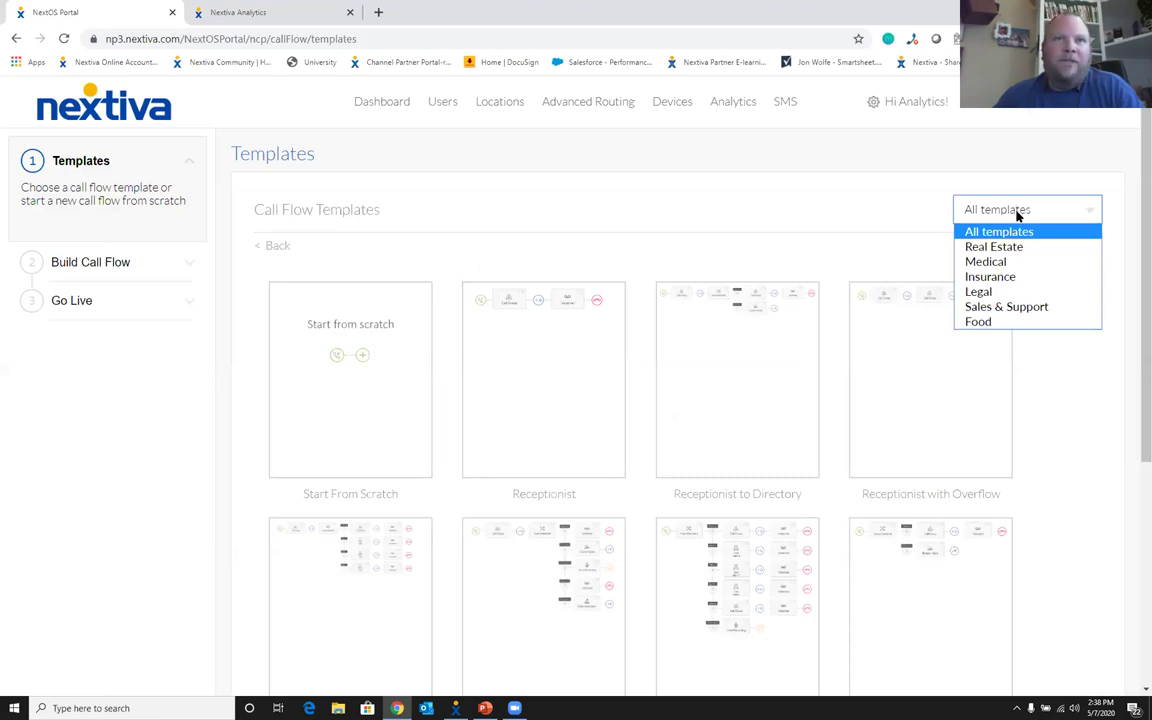
pyautogui.click(1008, 307)
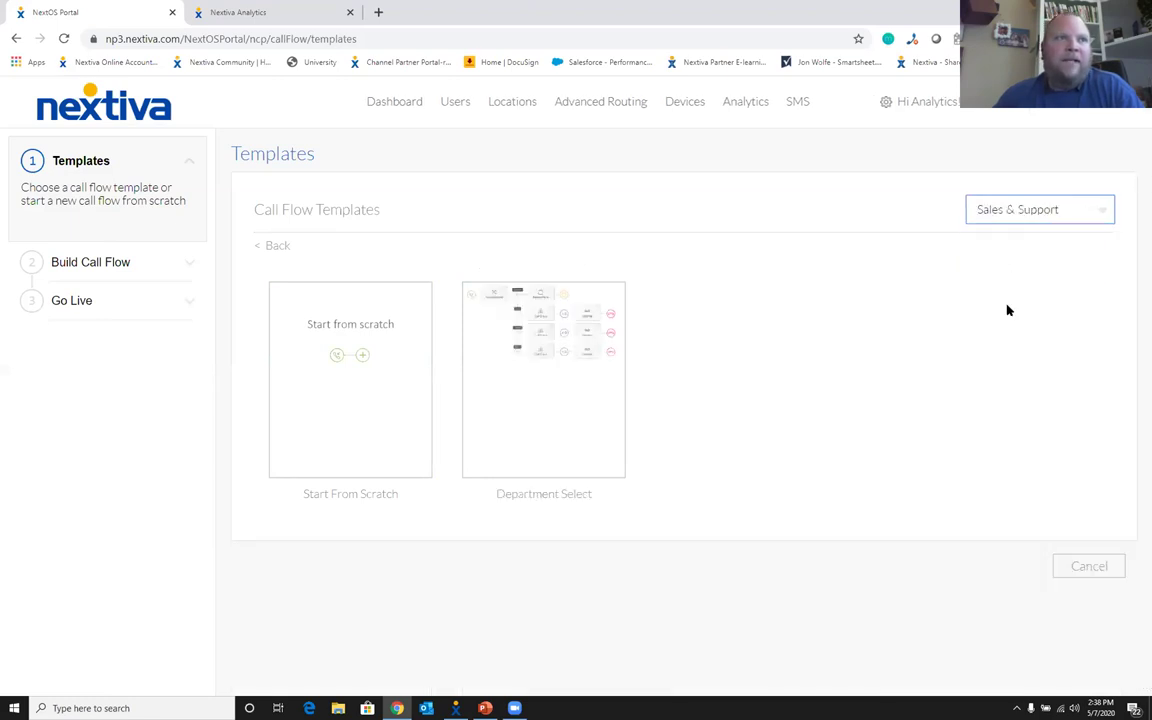
pyautogui.click(578, 368)
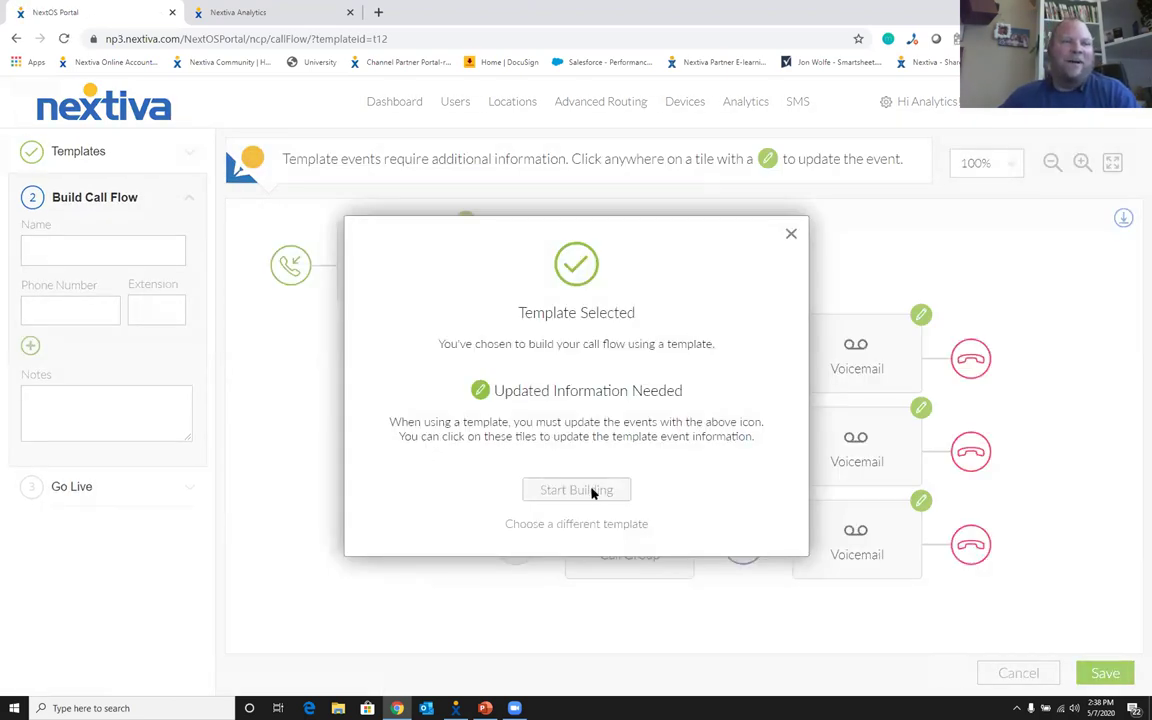
pyautogui.click(586, 491)
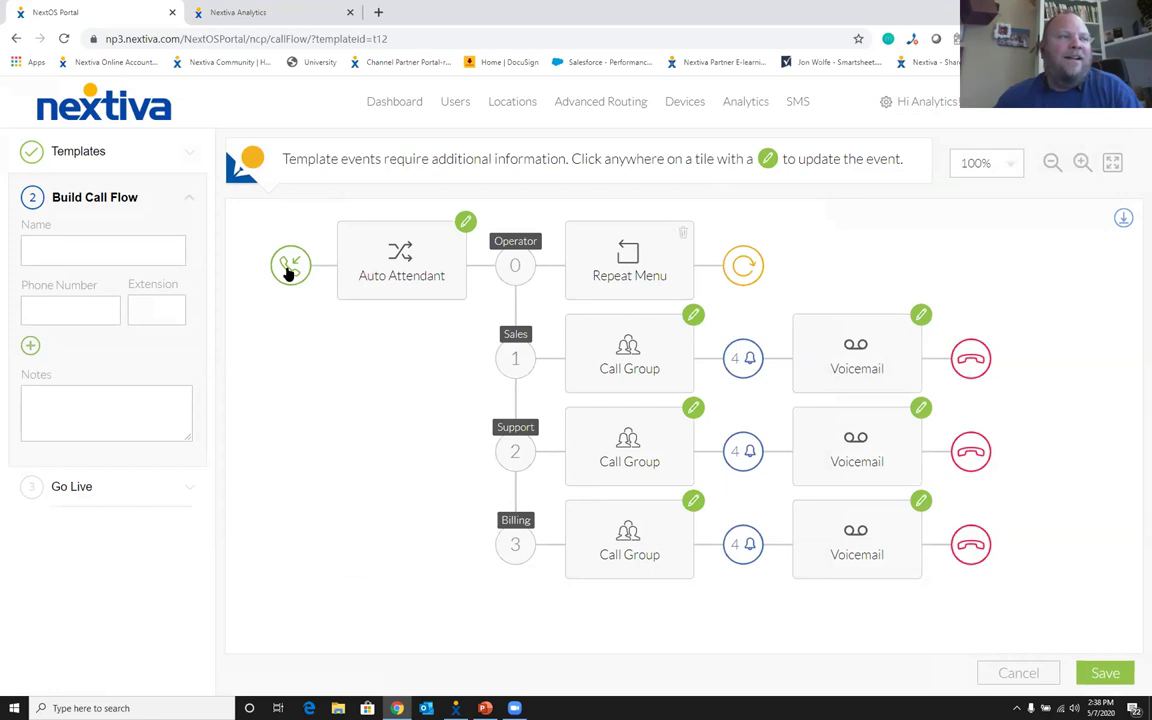
# Open the Auto Attendant event, look over the existing attendants and the fields for creating a new one, and cancel
pyautogui.click(465, 220)
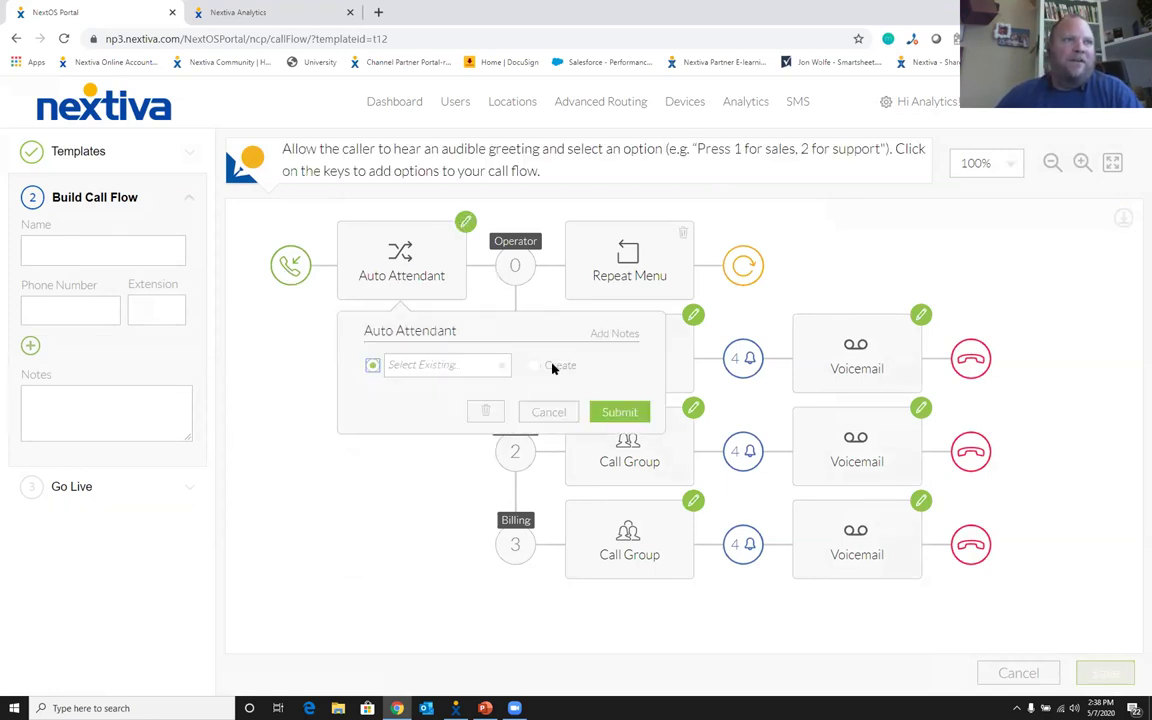
pyautogui.click(483, 368)
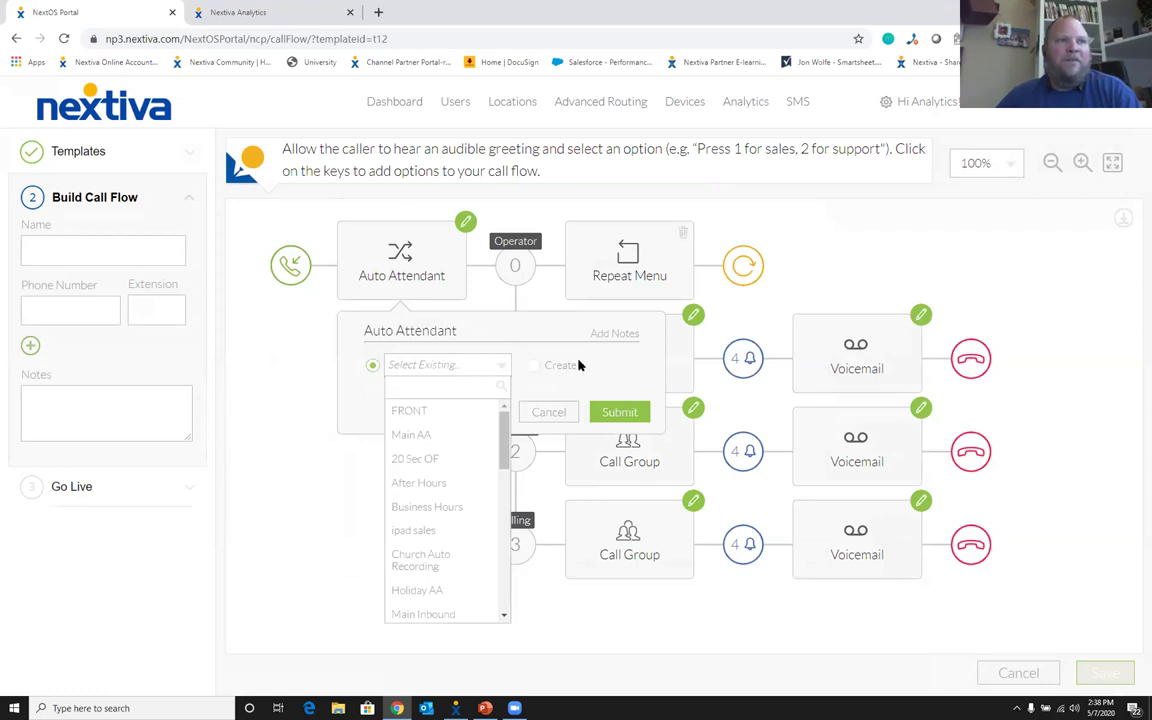
pyautogui.click(578, 365)
pyautogui.click(566, 366)
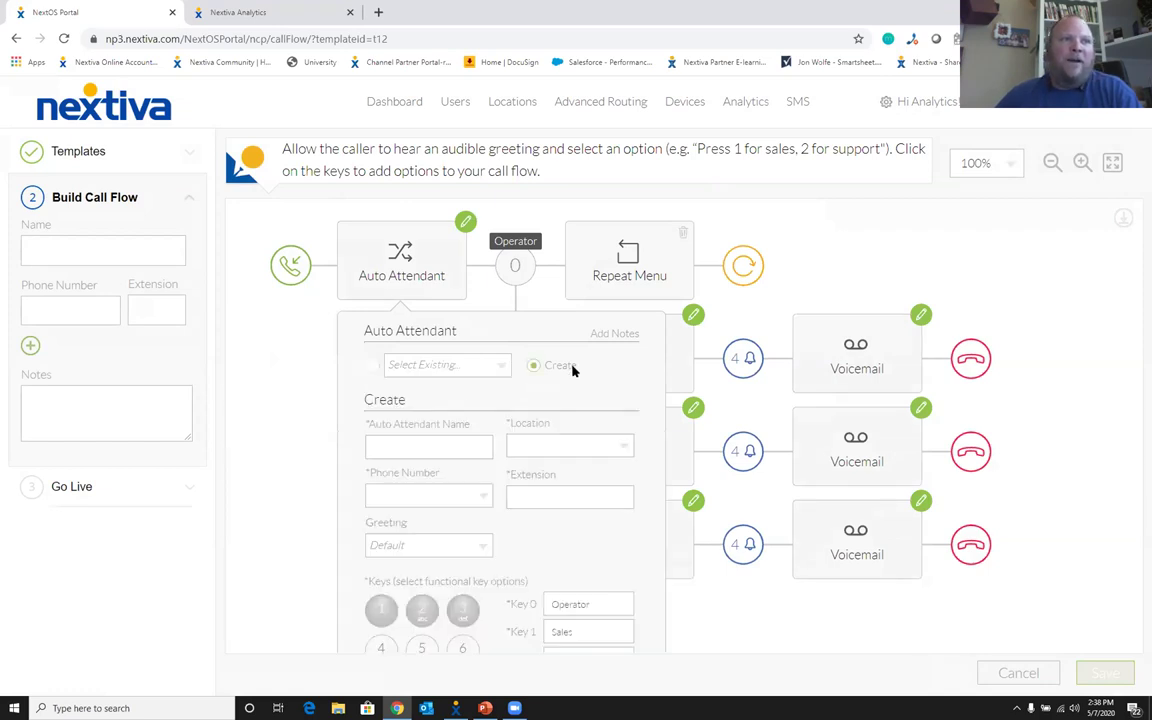
pyautogui.scroll(-5, 571, 375)
pyautogui.click(550, 552)
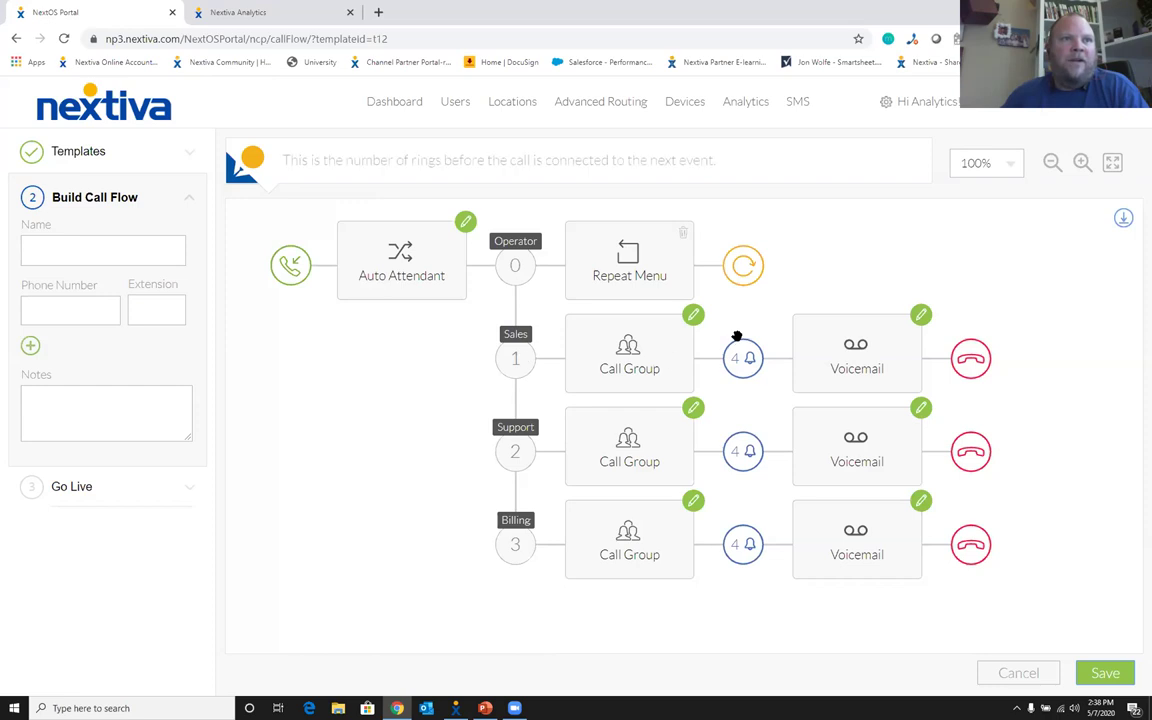
# Start creating a call group for the Sales option and assign five of the available users to it
pyautogui.click(693, 316)
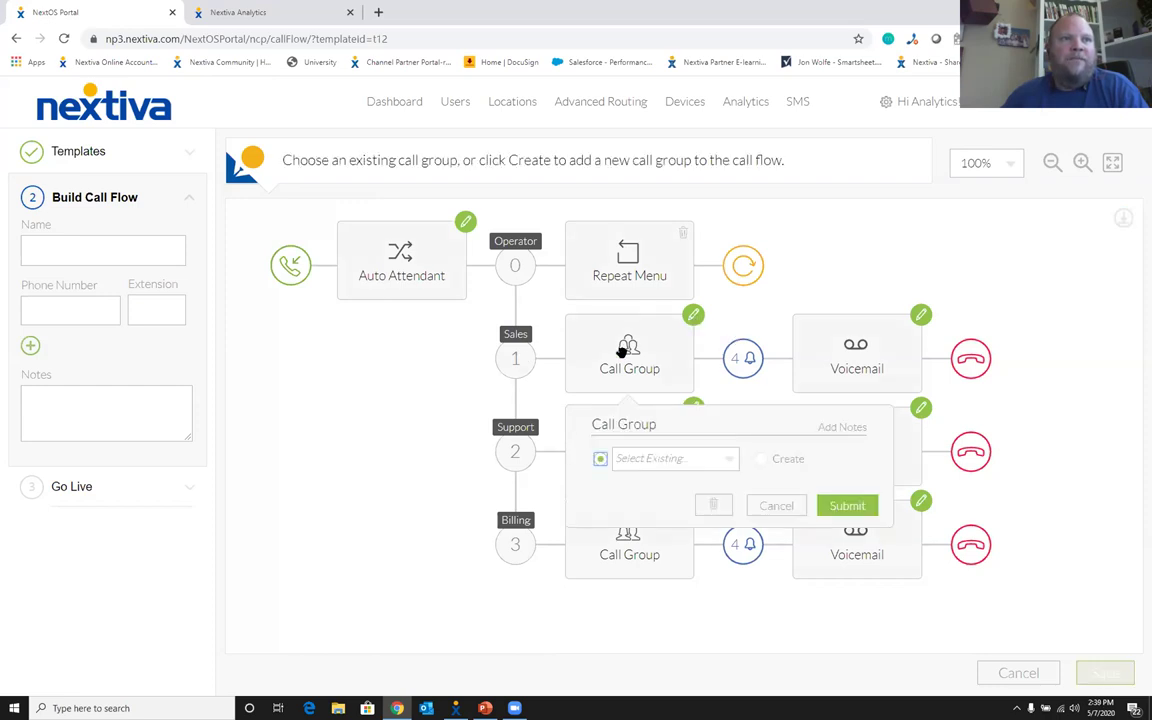
pyautogui.click(770, 462)
pyautogui.click(659, 316)
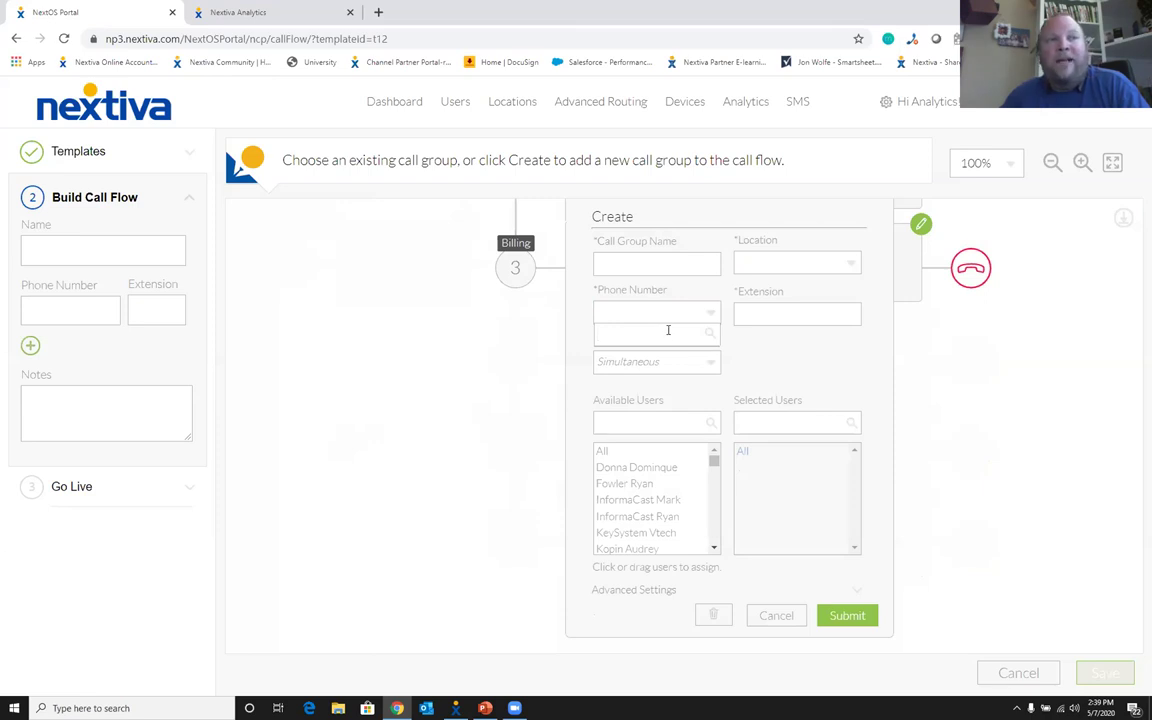
pyautogui.click(752, 313)
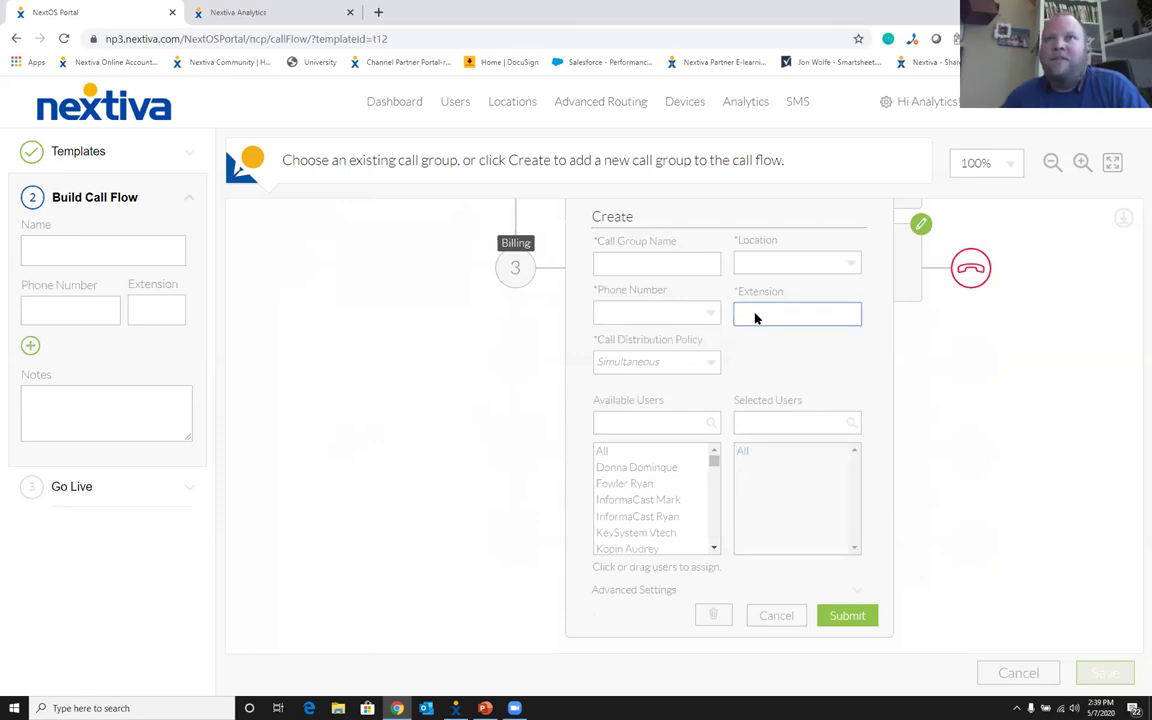
pyautogui.click(635, 514)
pyautogui.click(633, 501)
pyautogui.click(632, 483)
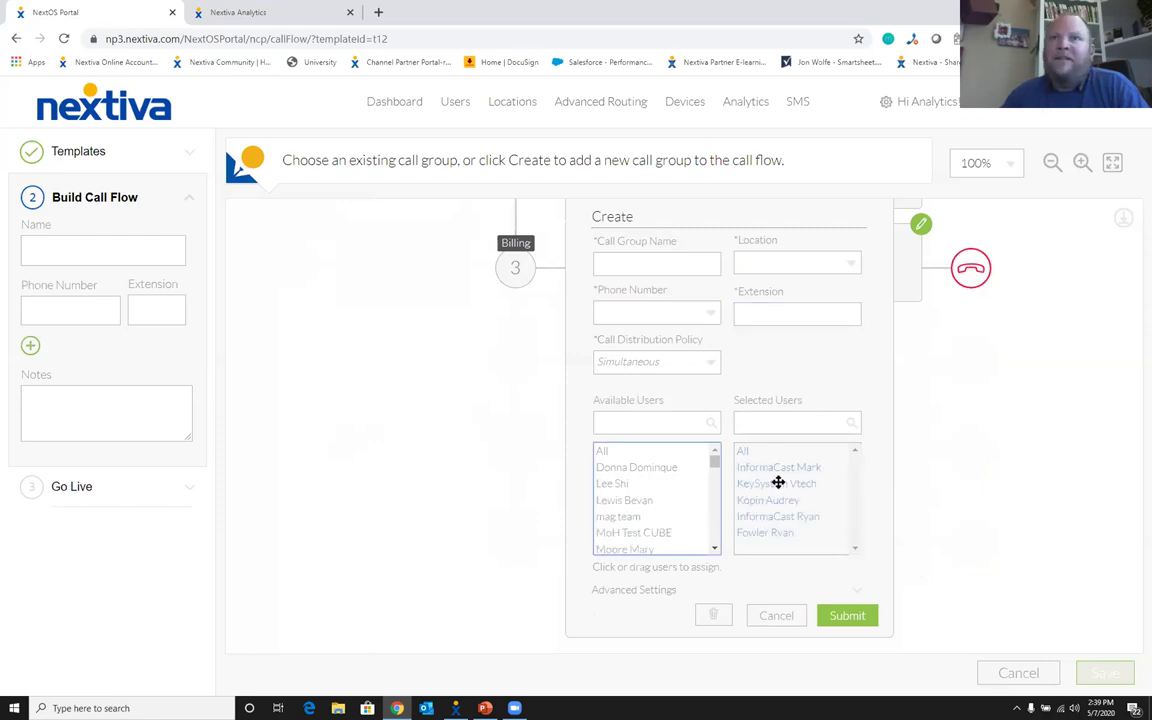
# Examine the call distribution policies available for the Sales call group, and cancel its creation
pyautogui.click(643, 365)
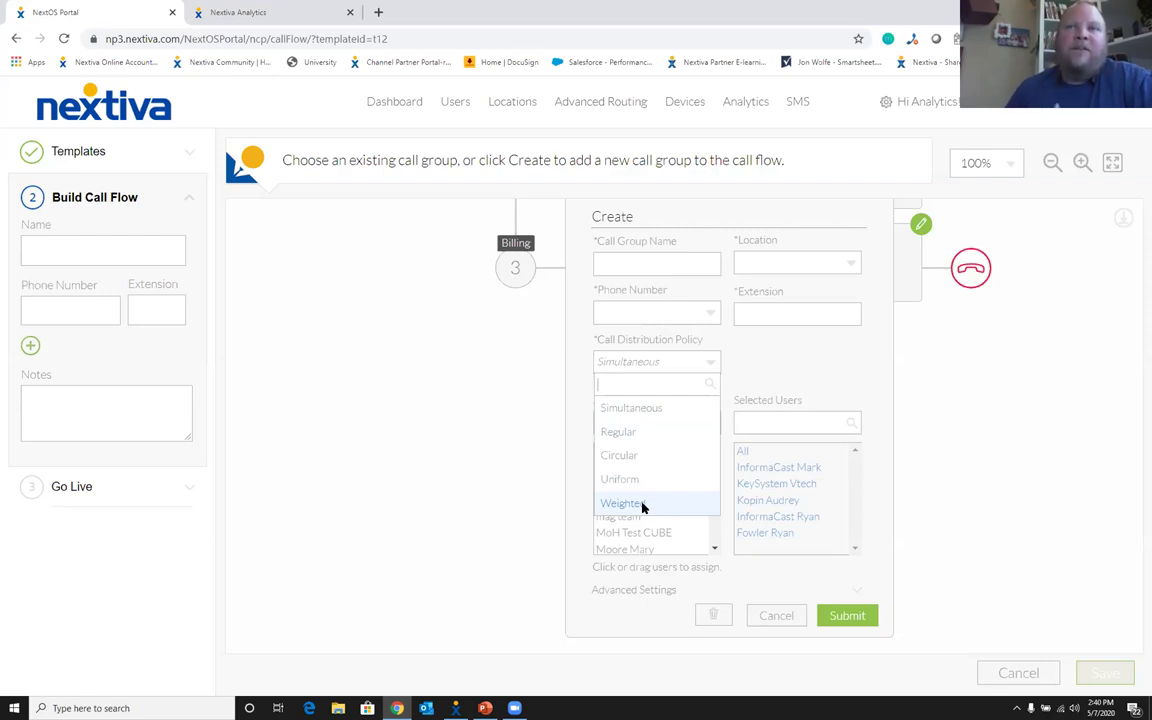
pyautogui.click(803, 368)
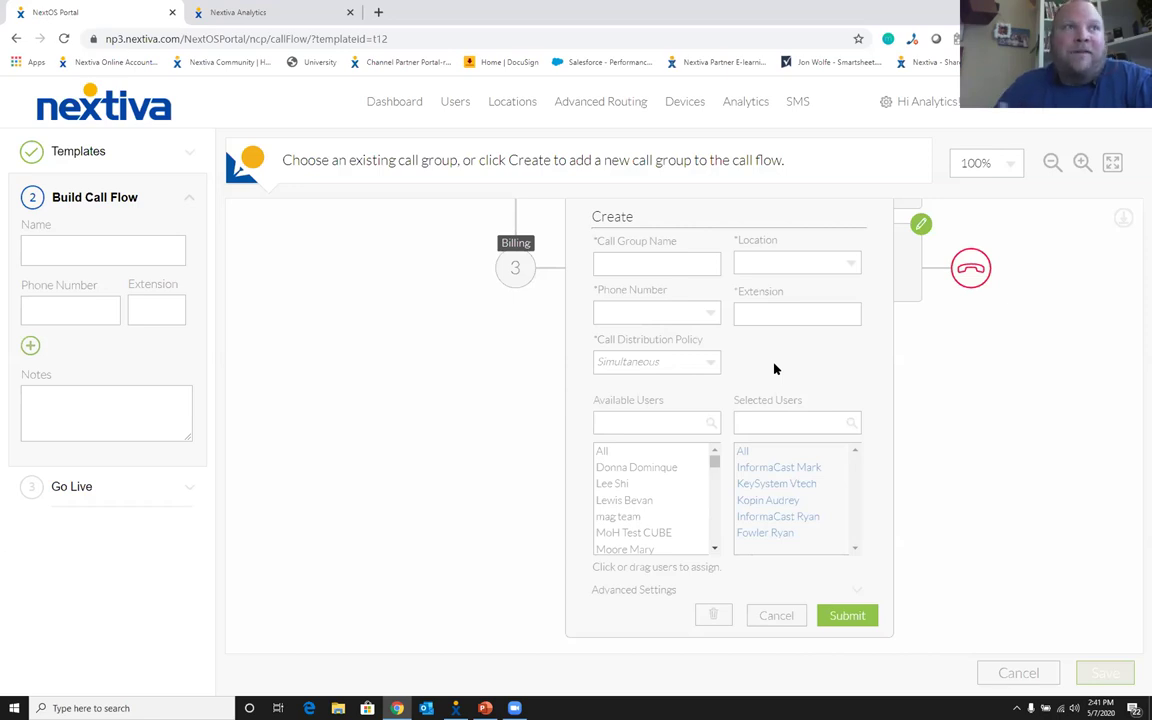
pyautogui.click(774, 616)
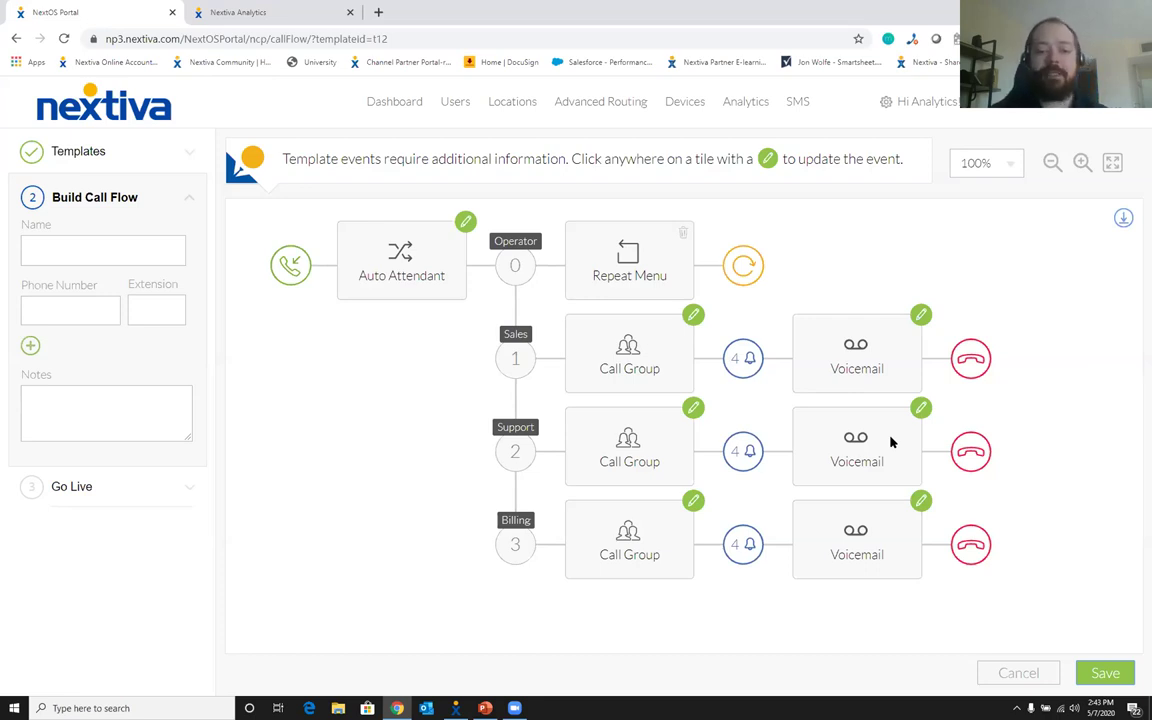
# Examine the ring-count choices for the event connecting the Sales call group to voicemail, and cancel without changing them
pyautogui.click(747, 360)
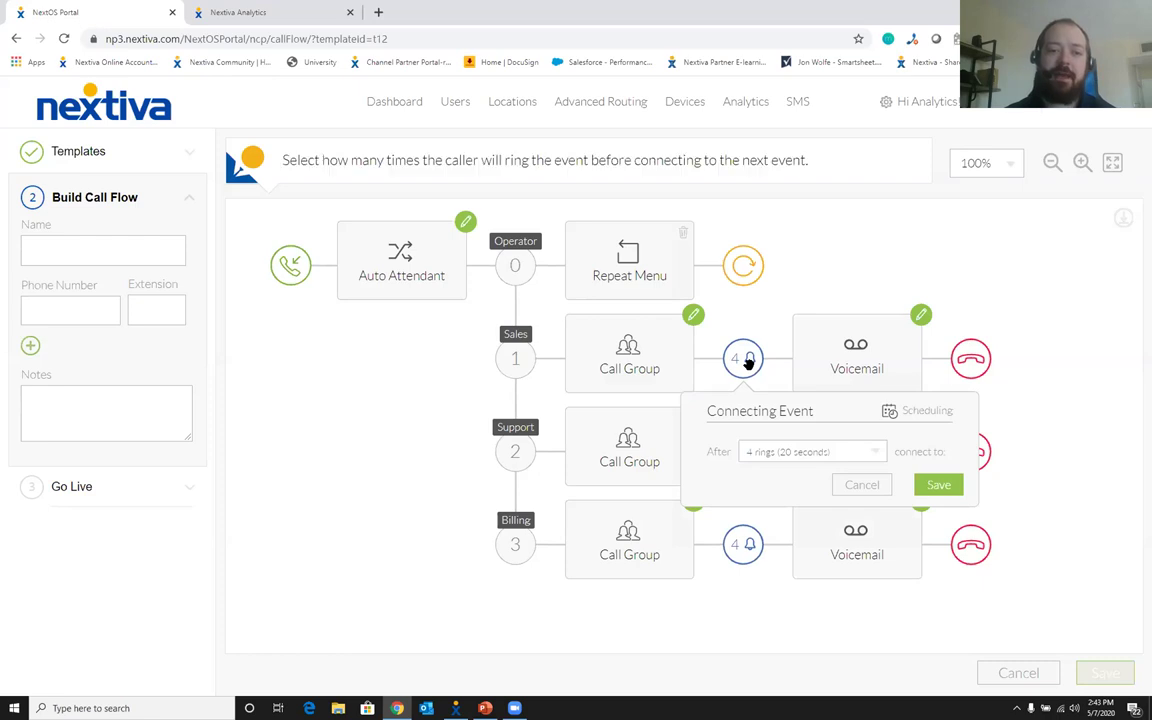
pyautogui.click(812, 450)
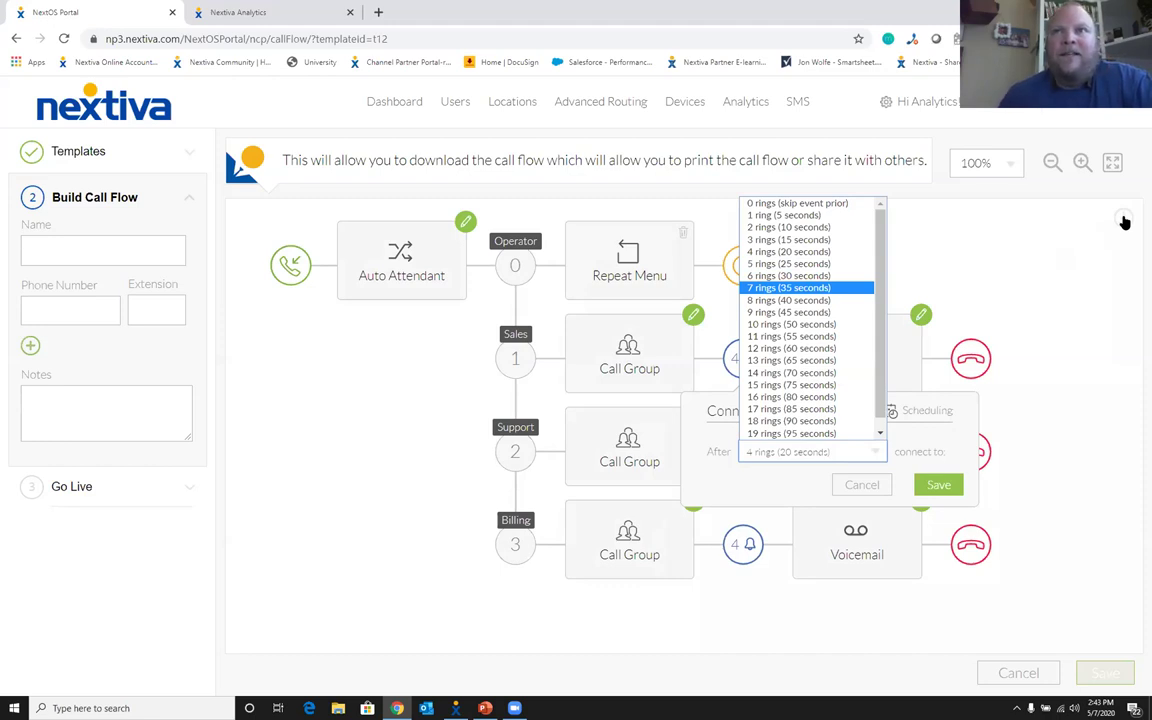
pyautogui.click(990, 263)
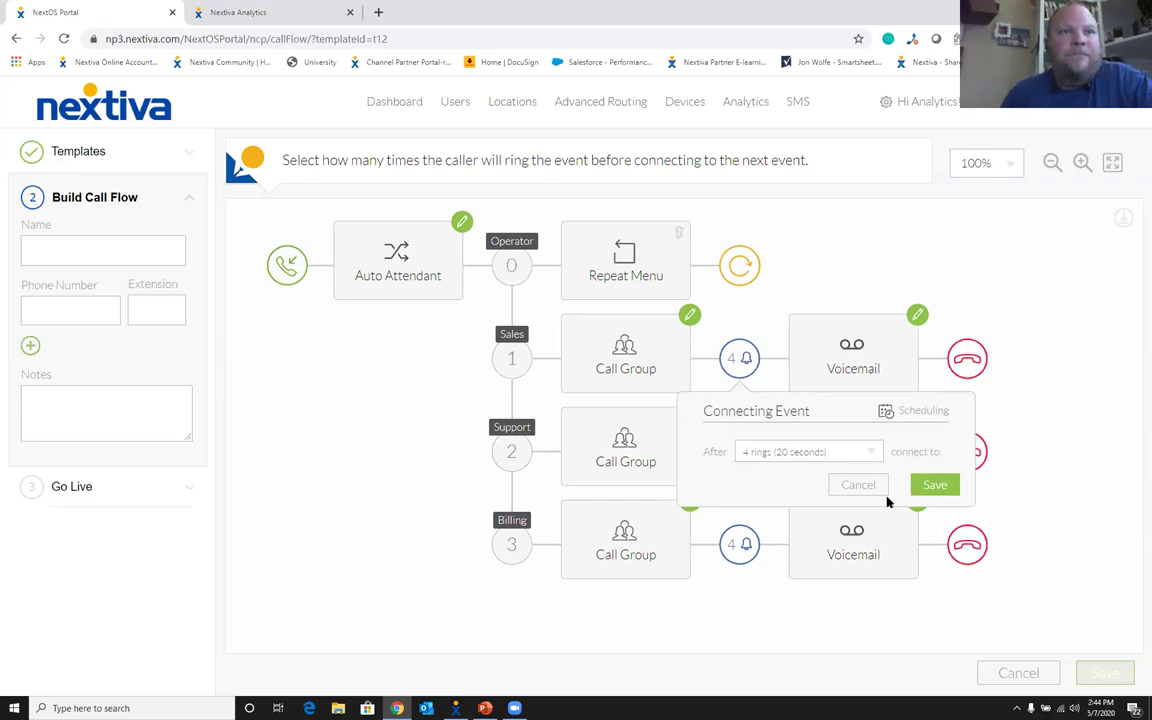
pyautogui.click(842, 459)
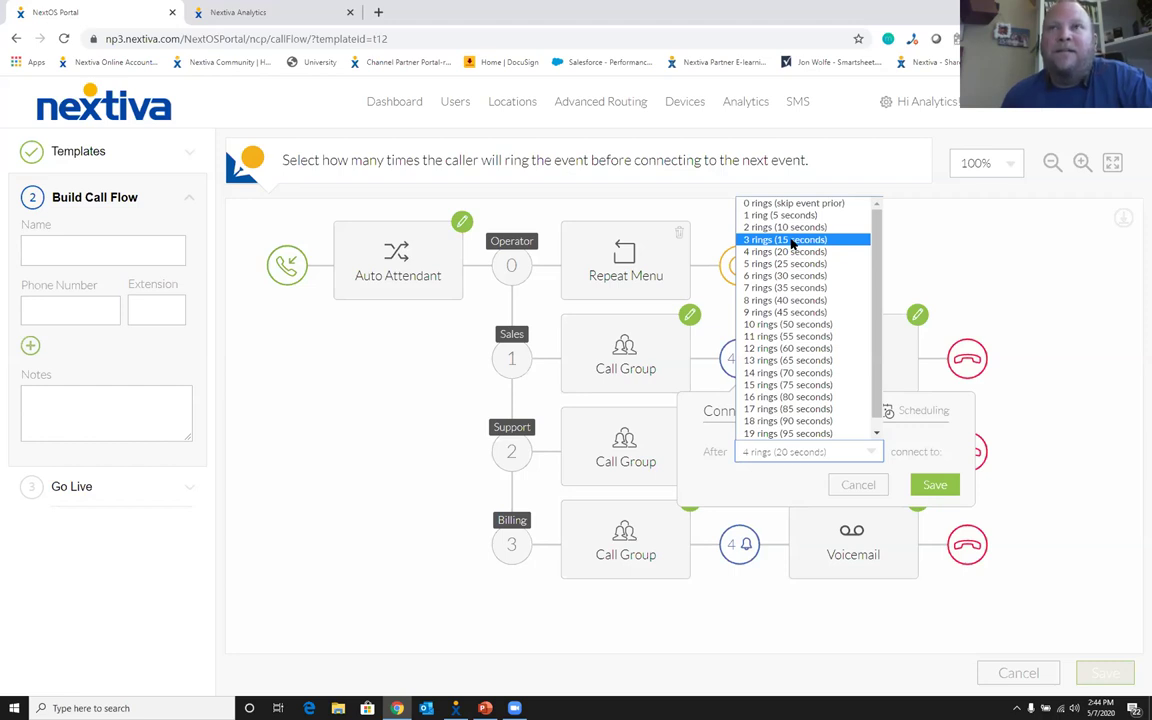
pyautogui.click(923, 239)
pyautogui.click(859, 484)
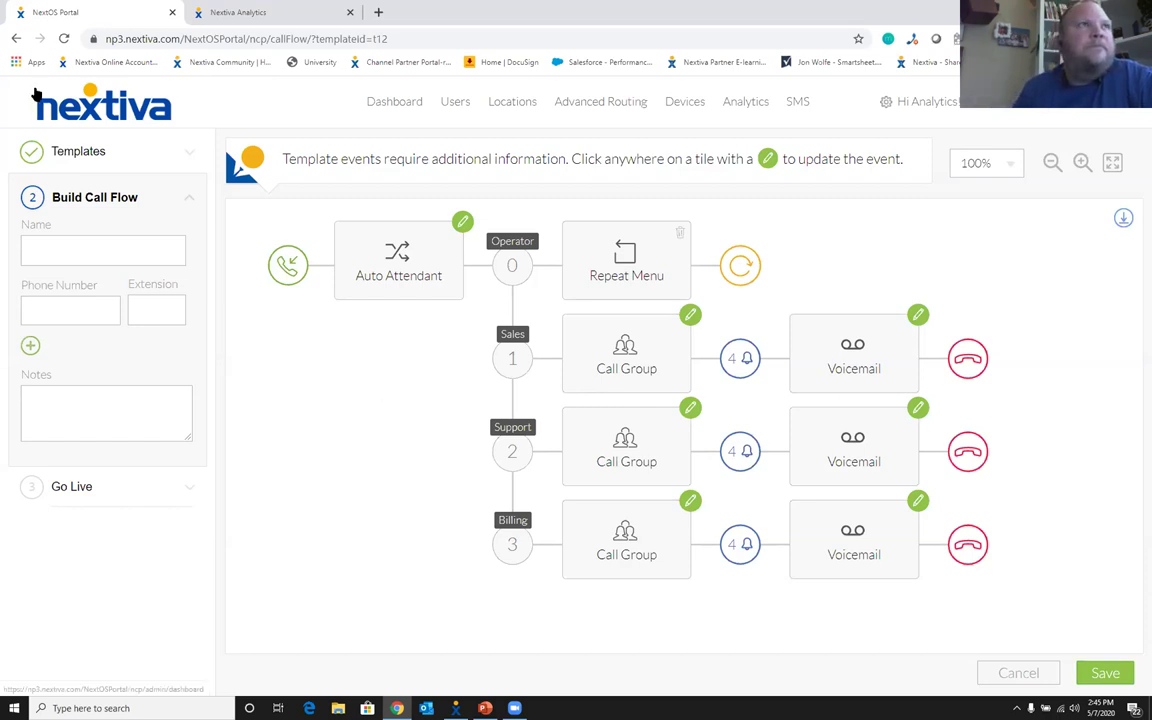
# Leave the call flow builder for the administrator dashboard, and switch to the PowerPoint presentation to reach its closing slides
pyautogui.click(70, 95)
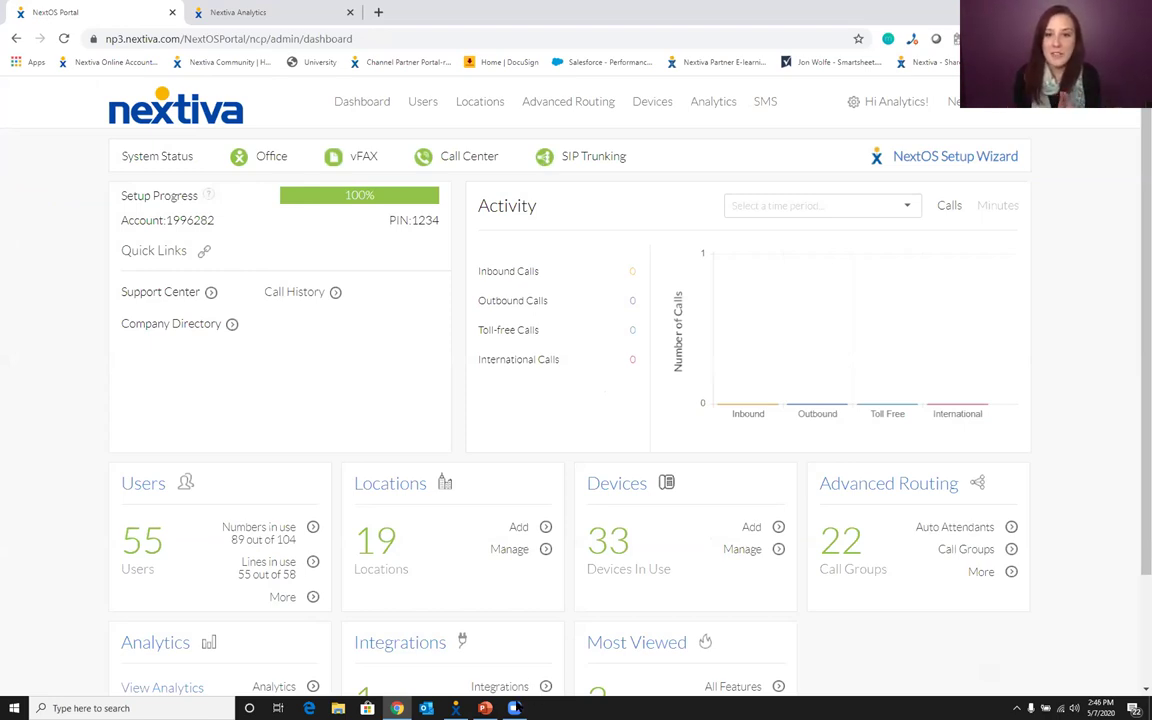
pyautogui.hotkey('alt', 'Tab')
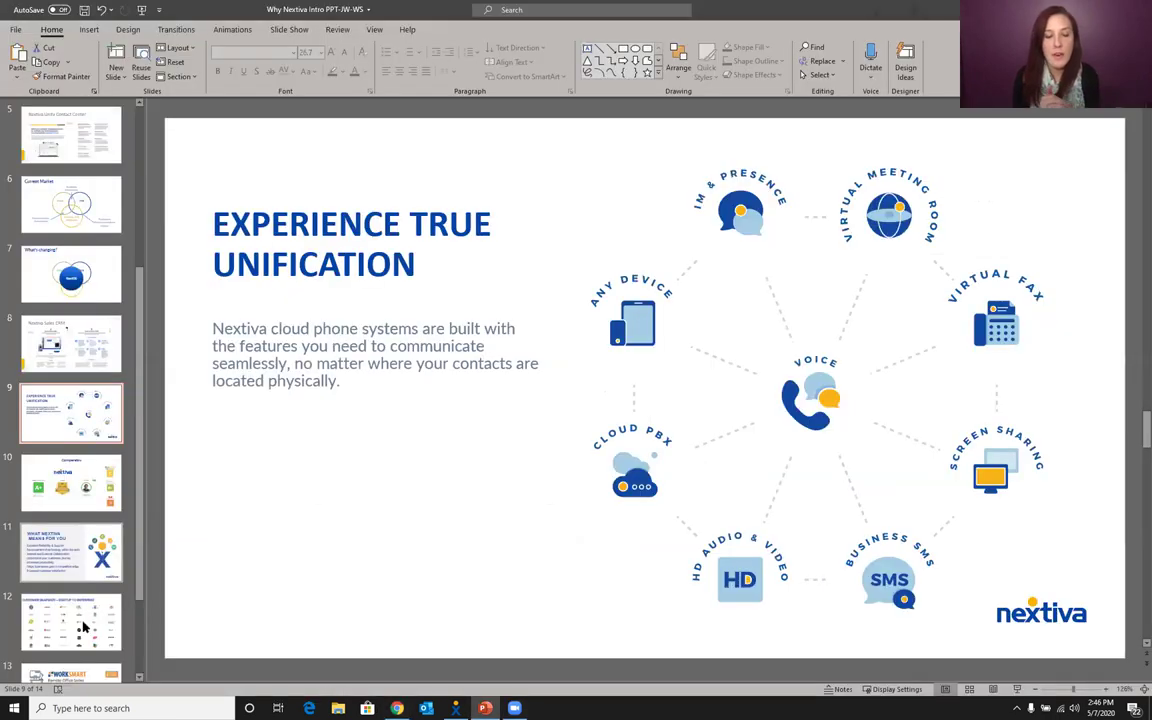
pyautogui.scroll(-1, 84, 620)
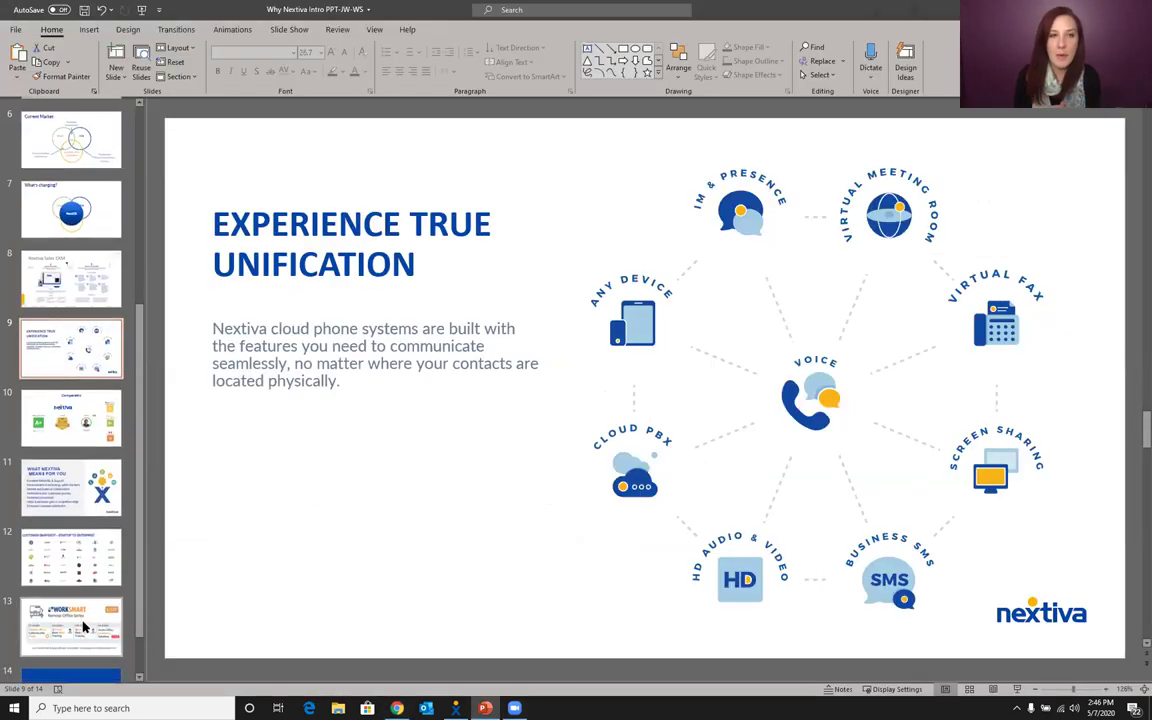